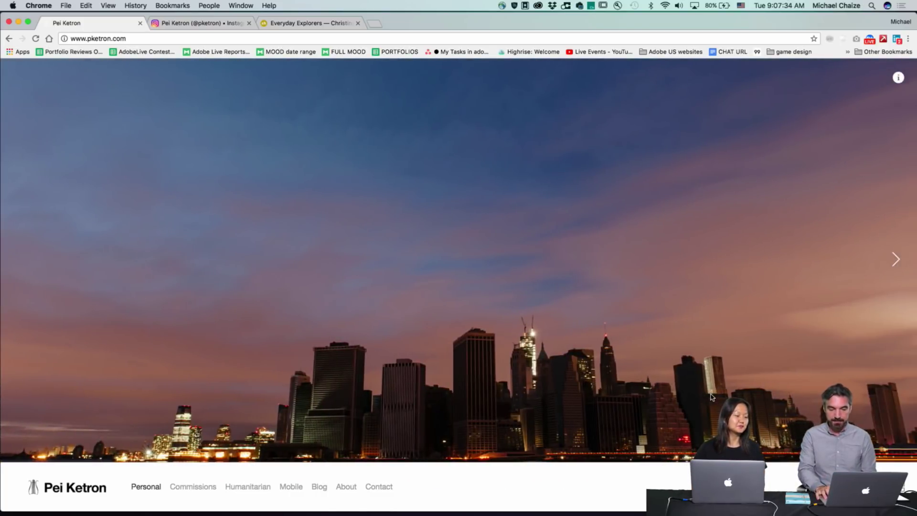
Open the portfolio site's Mobile gallery and look through its full-screen photos one after another.
left_click(292, 486)
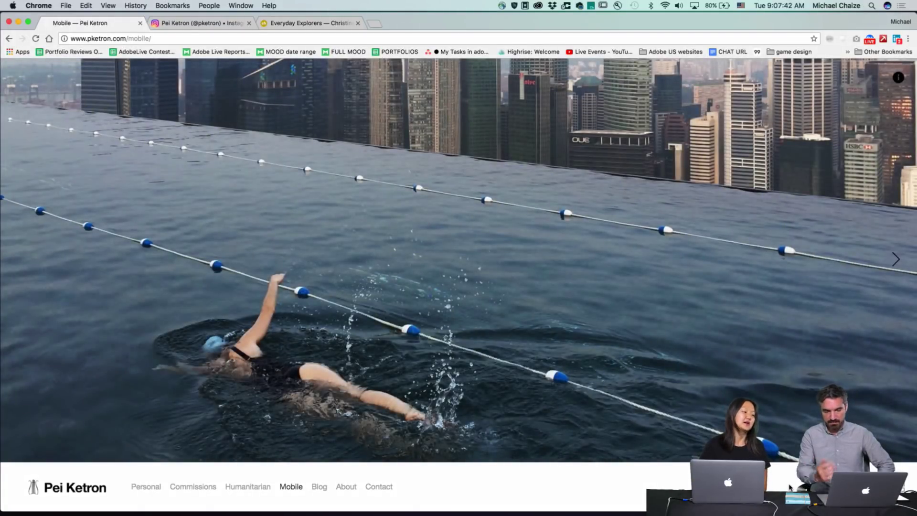
key("Right")
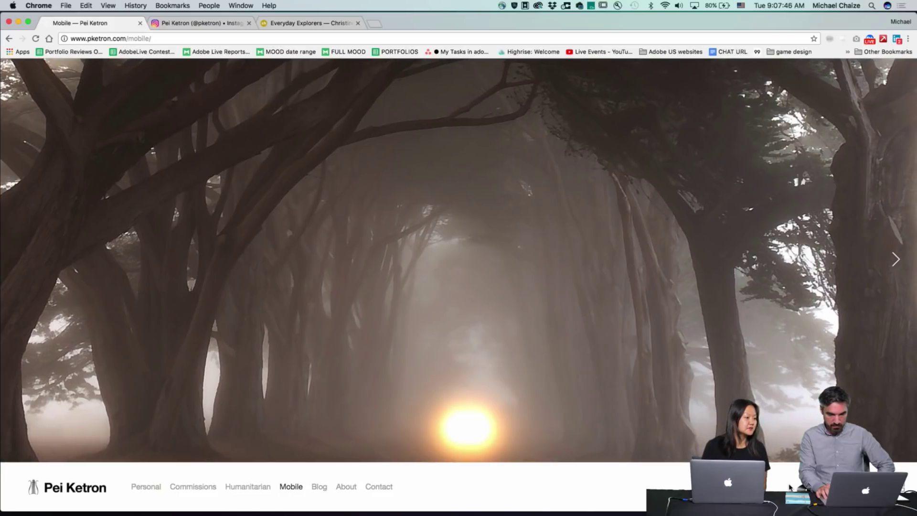
key("Right")
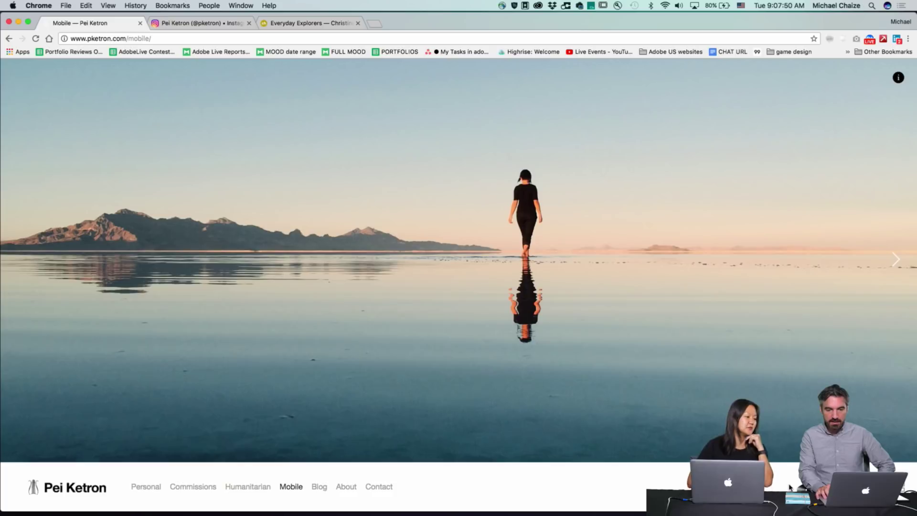
key("Right")
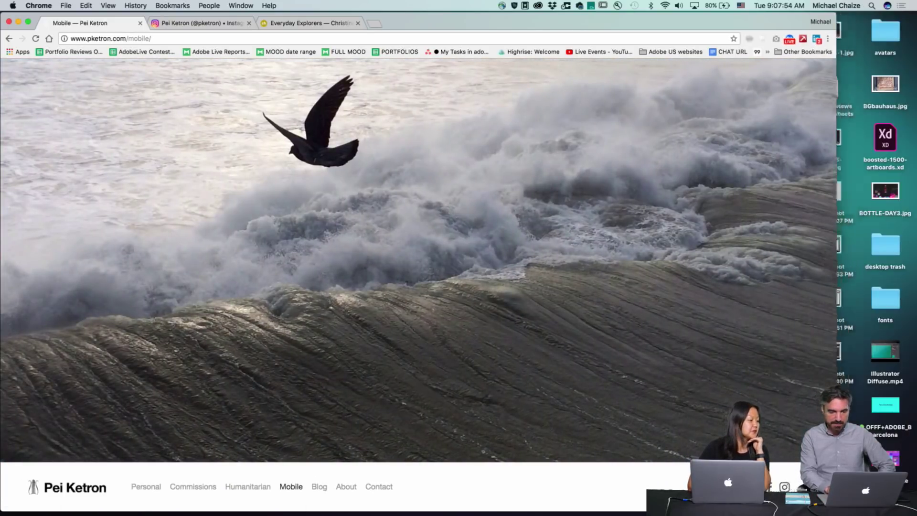
key("Right")
key("Left")
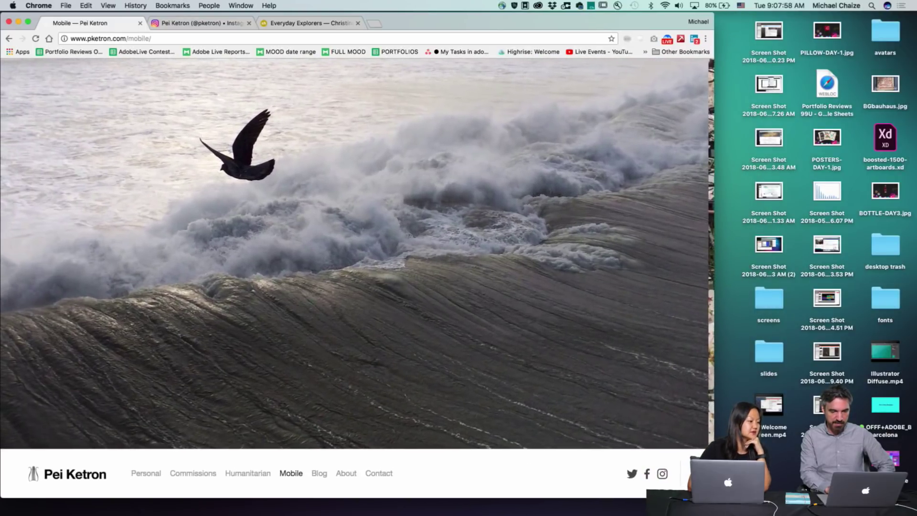
key("Left")
key("Right")
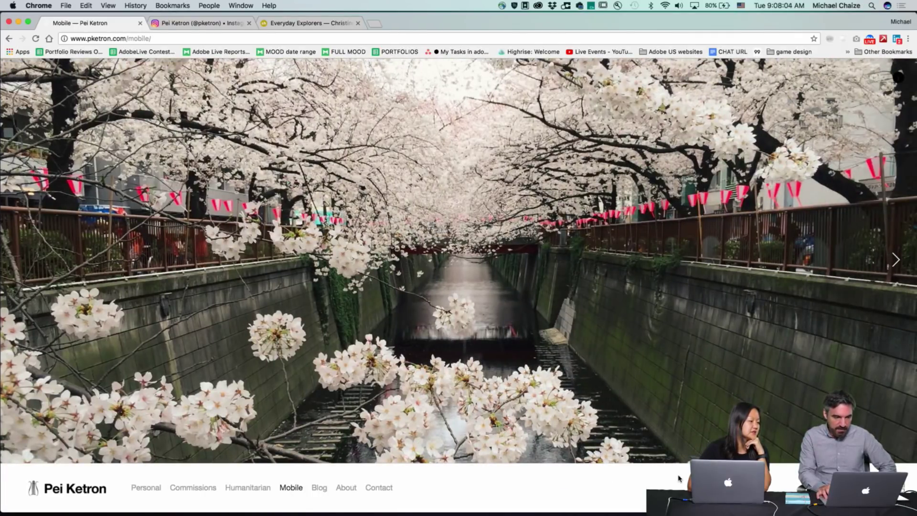
key("Right")
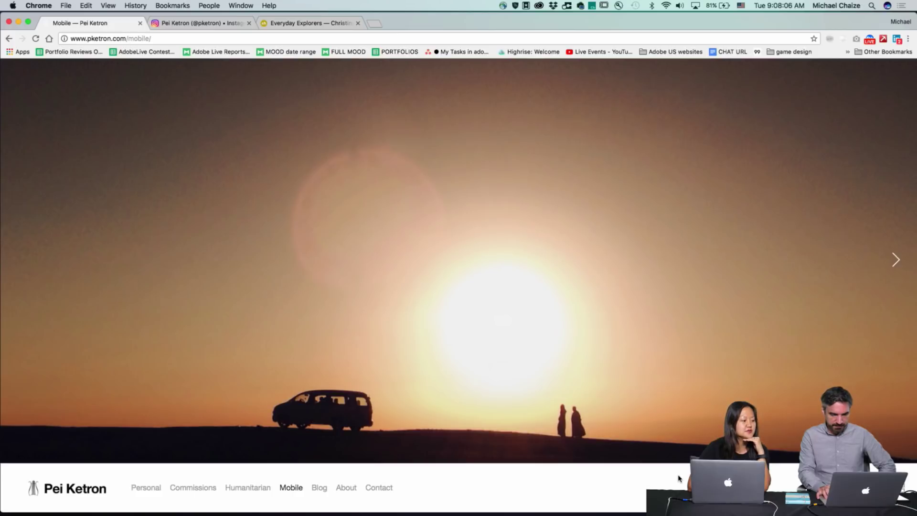
key("Right")
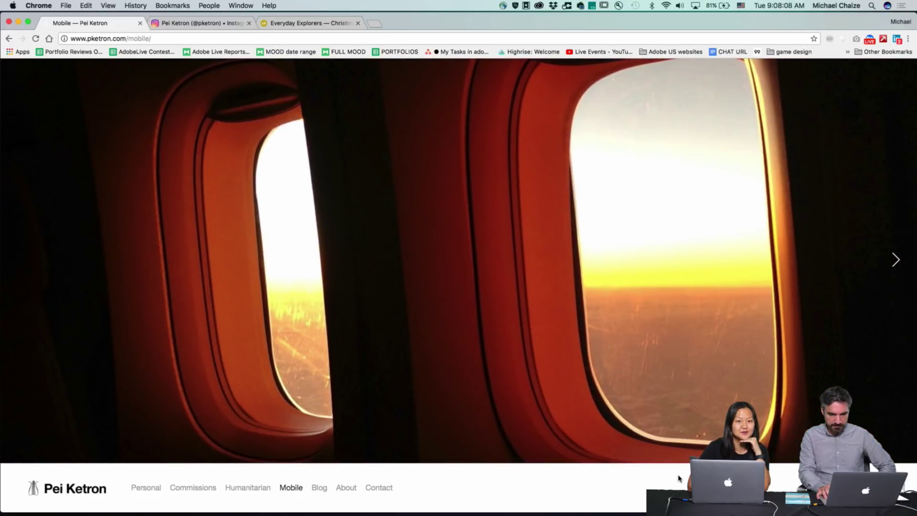
key("Right")
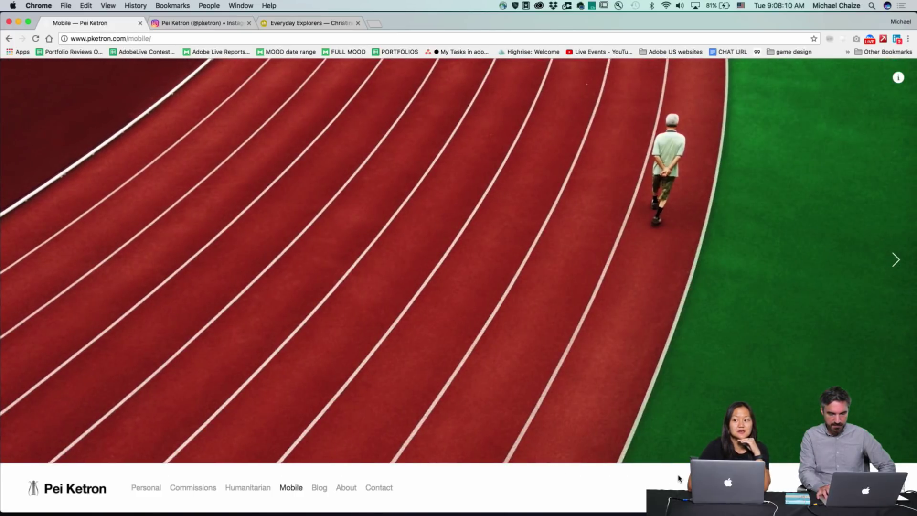
key("Right")
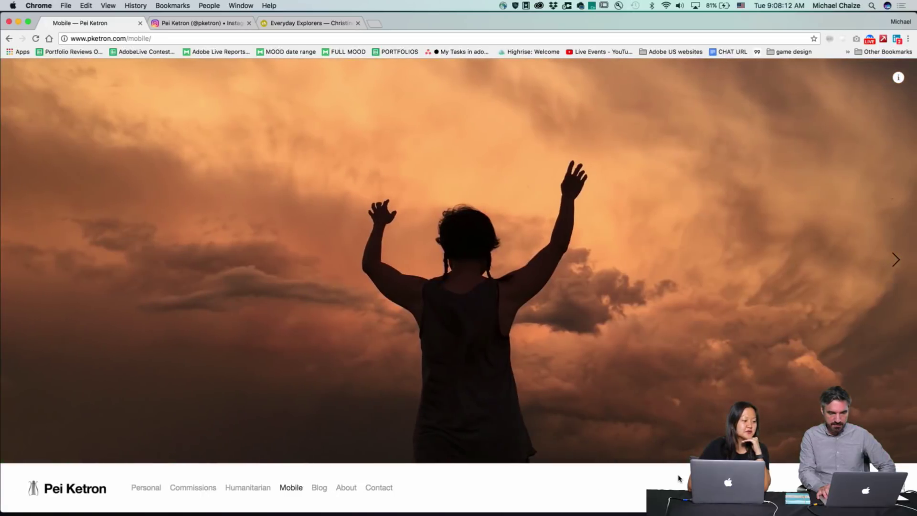
Switch to the photographer's Instagram profile and browse the photo grid down to the older travel pictures.
left_click(211, 29)
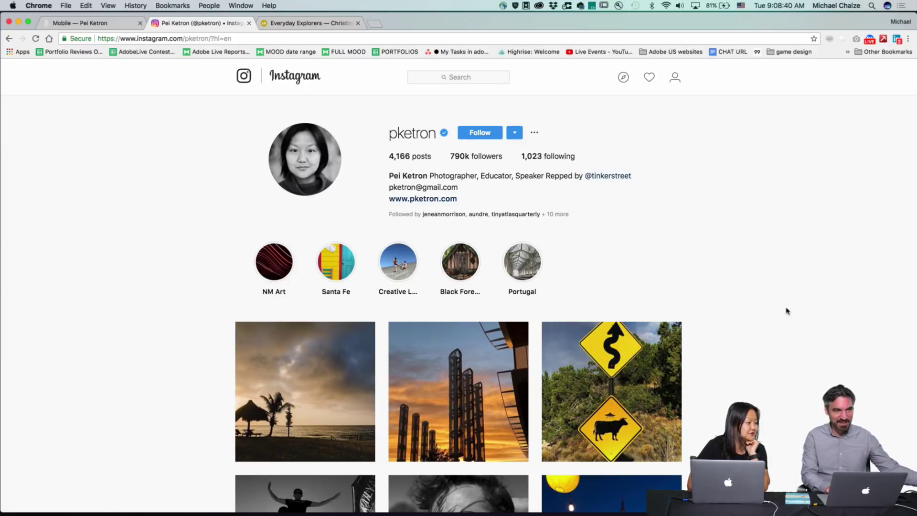
scroll(787, 311, "down", 2)
scroll(787, 311, "down", 20)
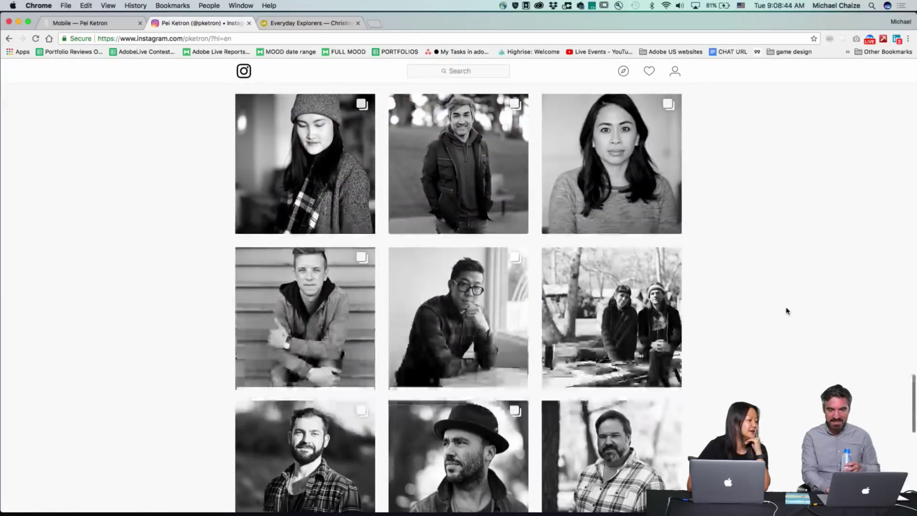
scroll(786, 311, "down", 12)
scroll(787, 311, "down", 10)
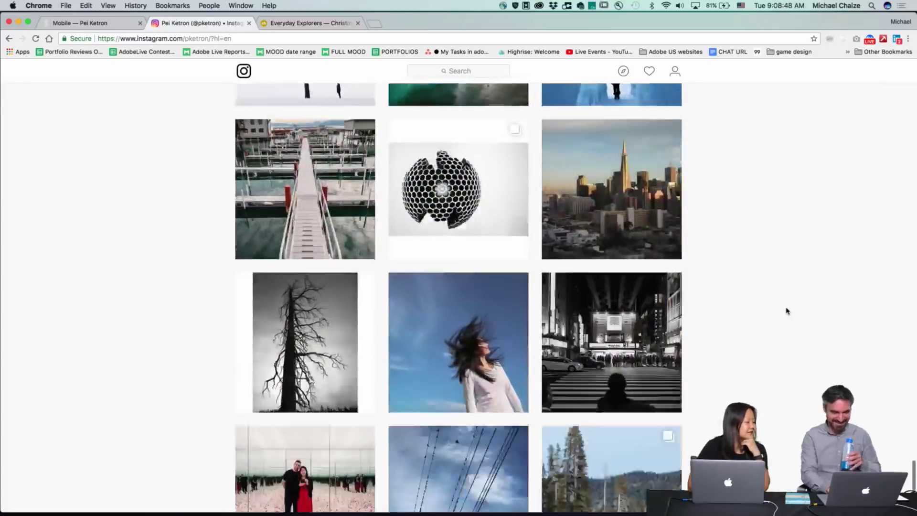
scroll(787, 311, "down", 8)
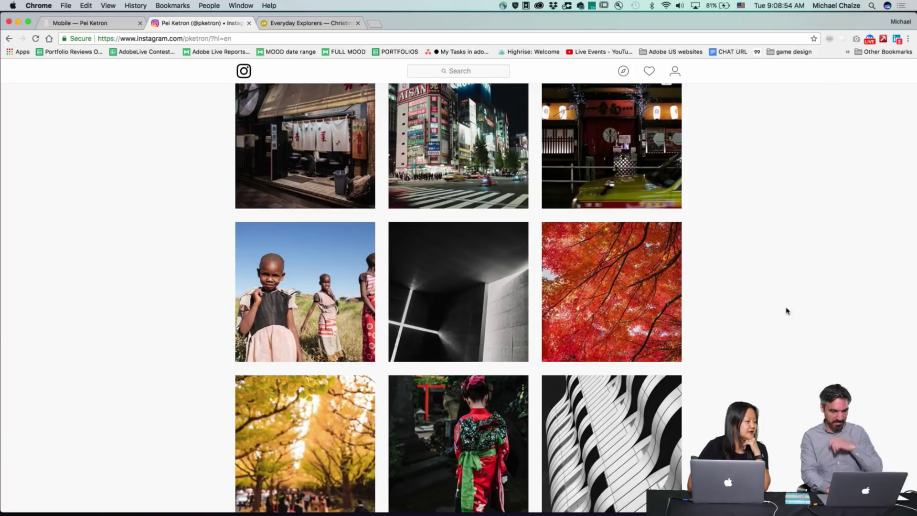
Find the photo of the woman with windblown hair against a blue sky, view its post and close it.
scroll(787, 311, "up", 10)
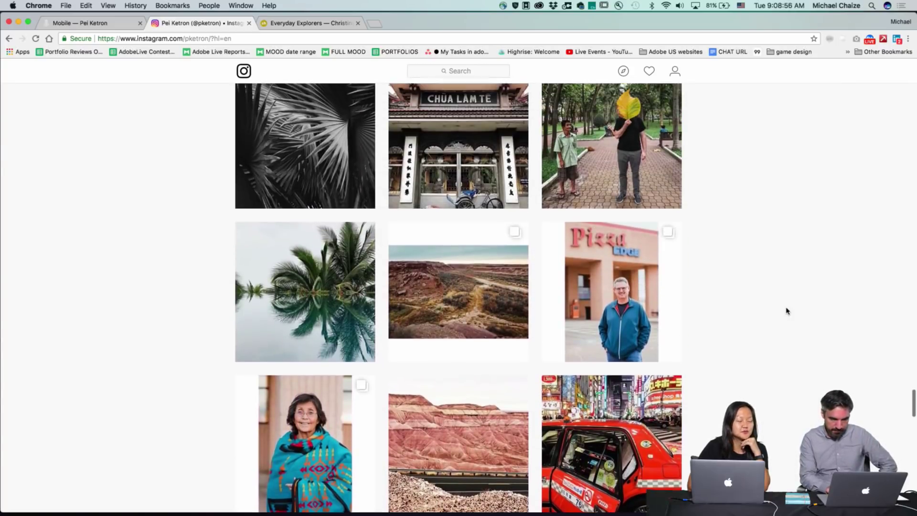
scroll(787, 310, "up", 2)
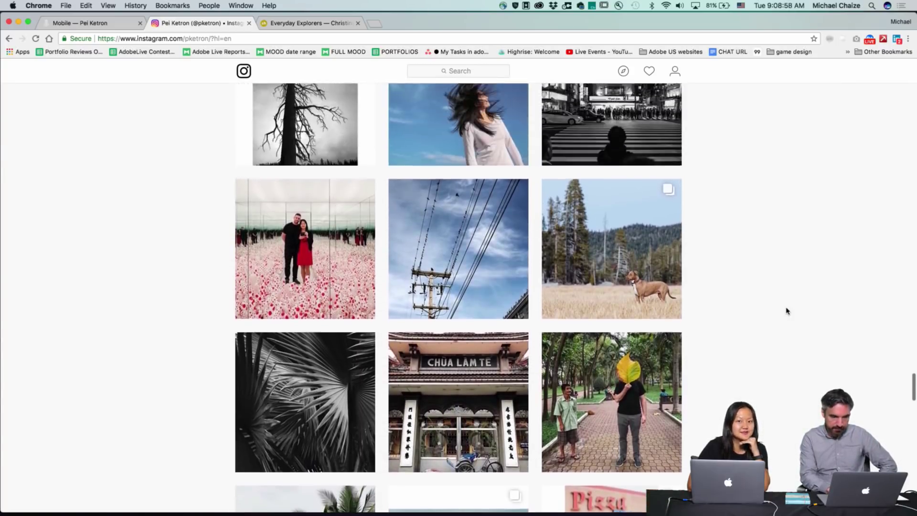
scroll(787, 311, "up", 3)
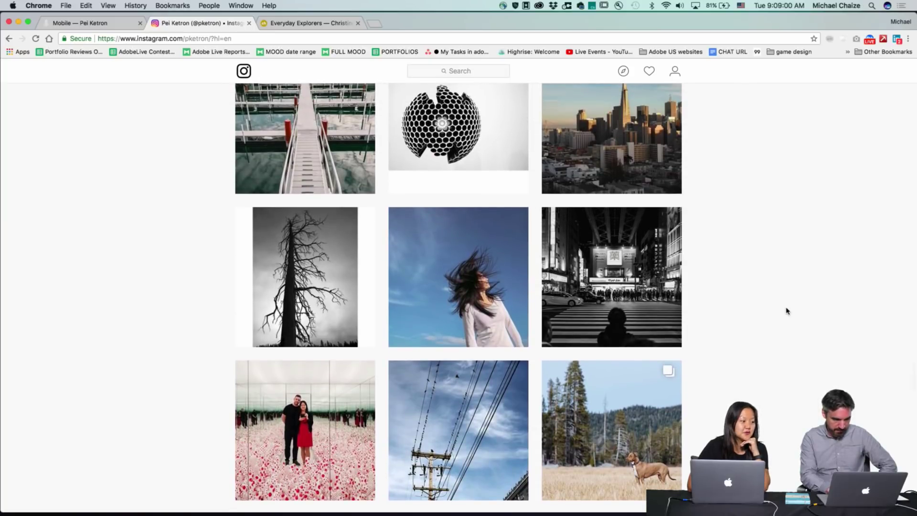
scroll(787, 311, "up", 1)
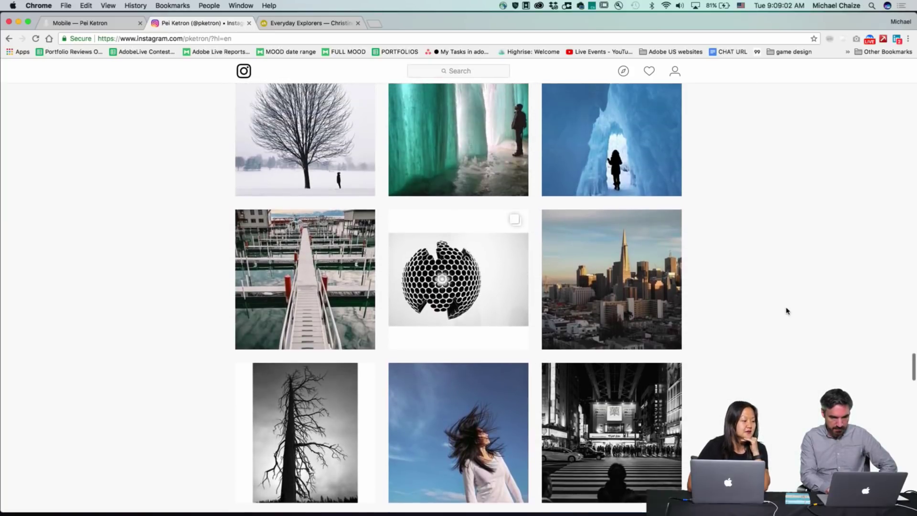
scroll(786, 310, "down", 5)
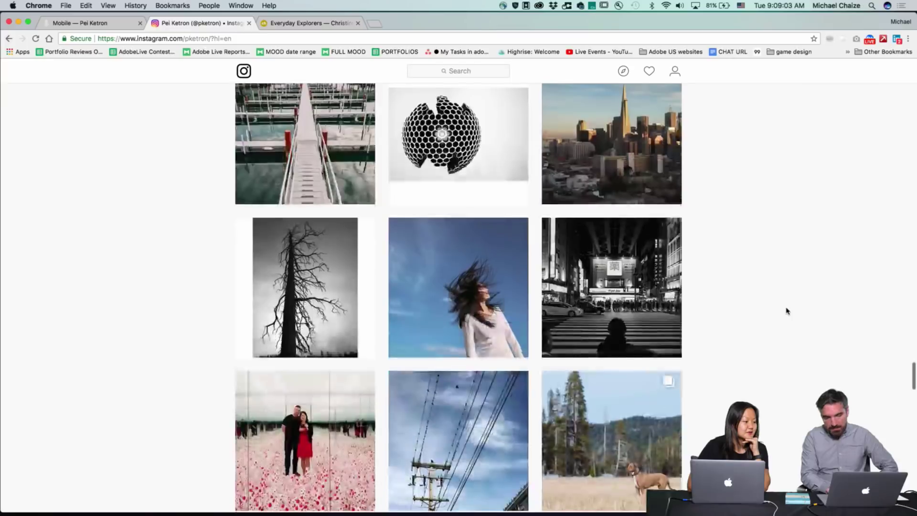
left_click(416, 310)
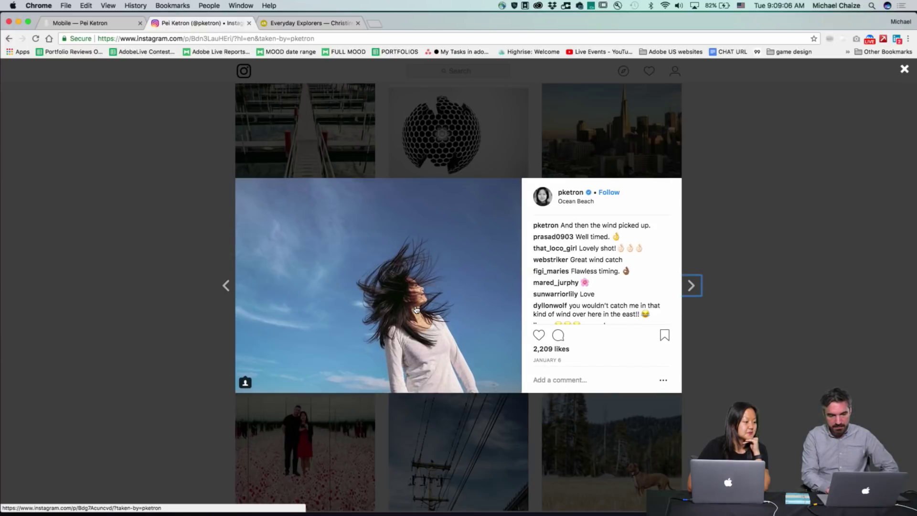
left_click(438, 445)
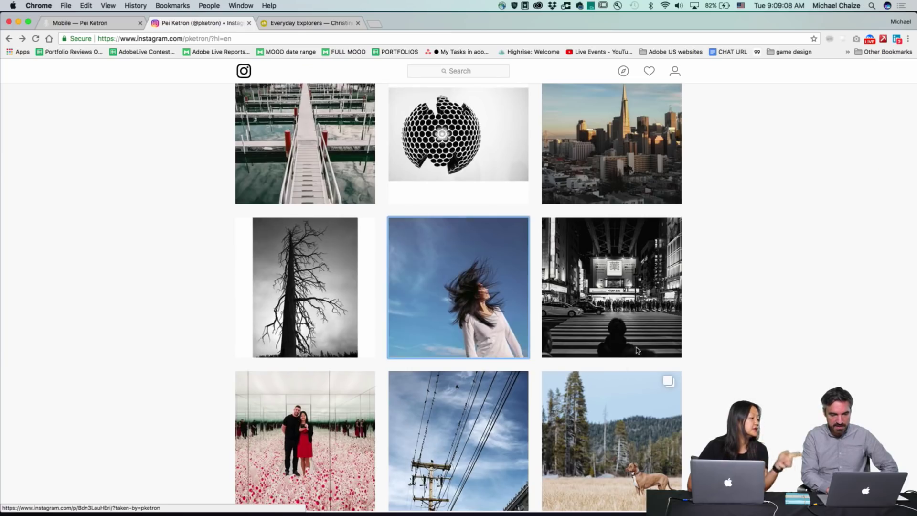
Examine the travel photos below, and review the portrait series all the way back to the profile header.
scroll(736, 342, "down", 10)
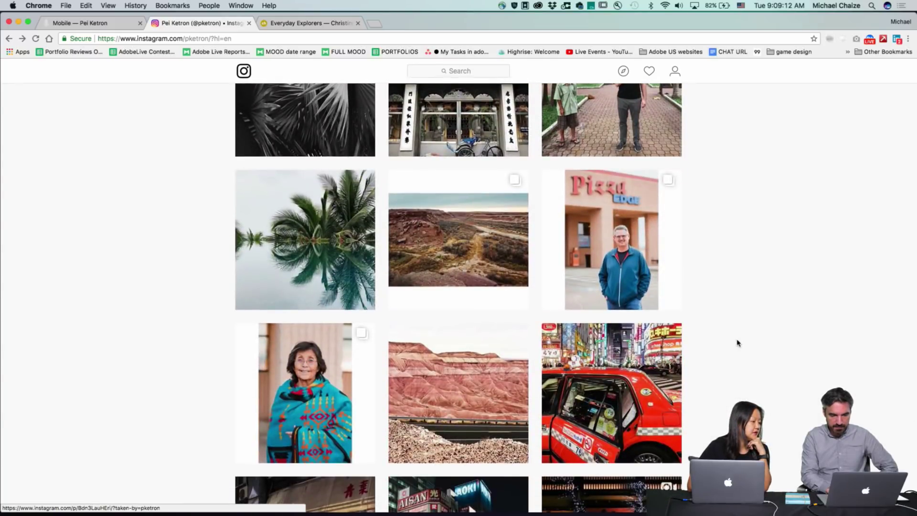
scroll(737, 342, "down", 2)
scroll(737, 342, "down", 3)
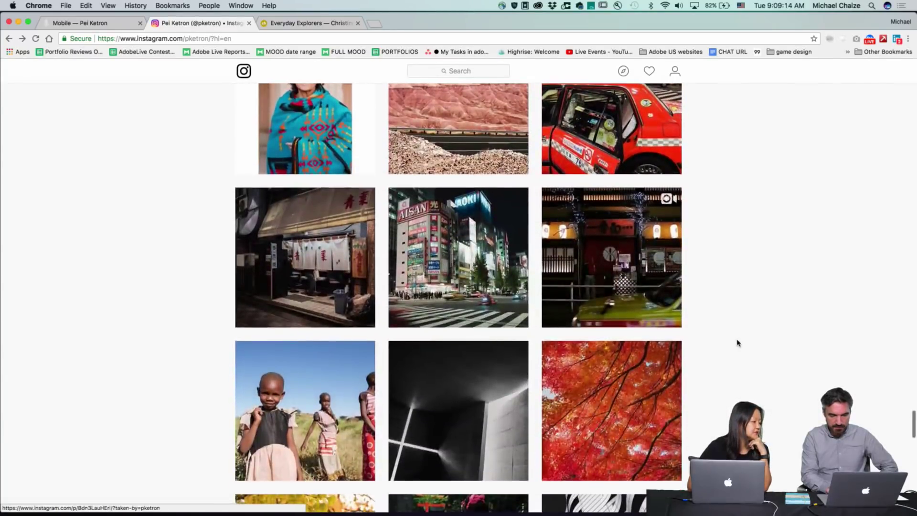
scroll(737, 342, "up", 20)
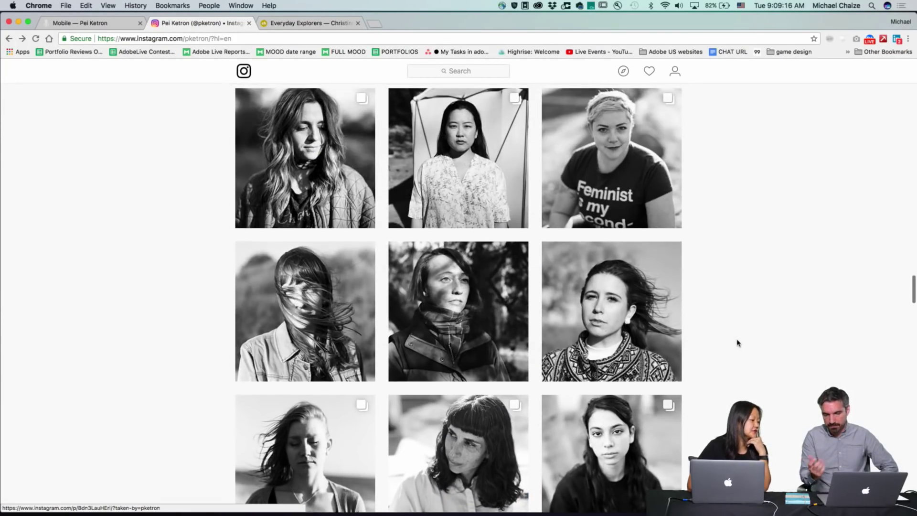
scroll(736, 342, "up", 15)
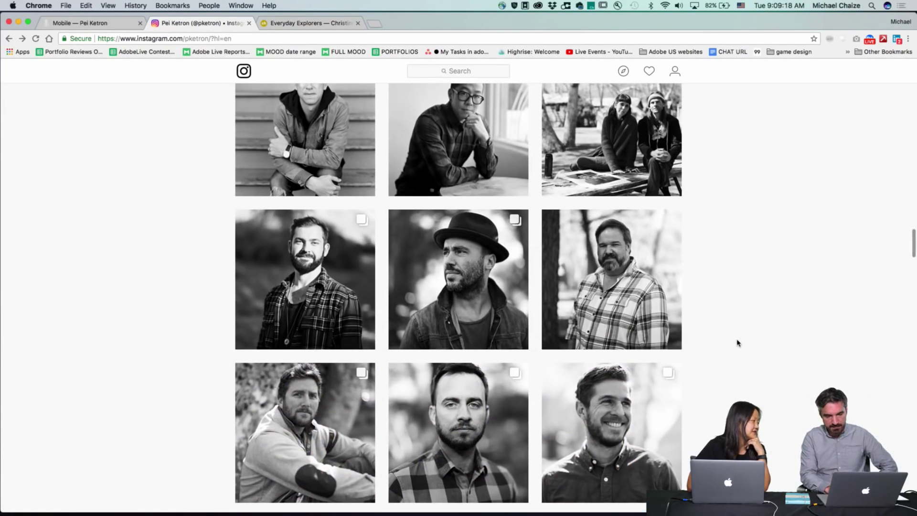
scroll(737, 342, "up", 15)
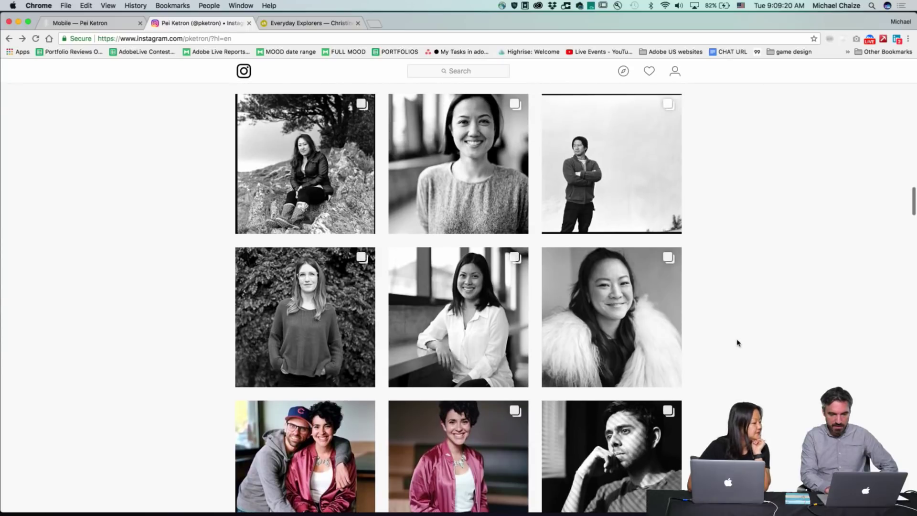
scroll(737, 342, "up", 15)
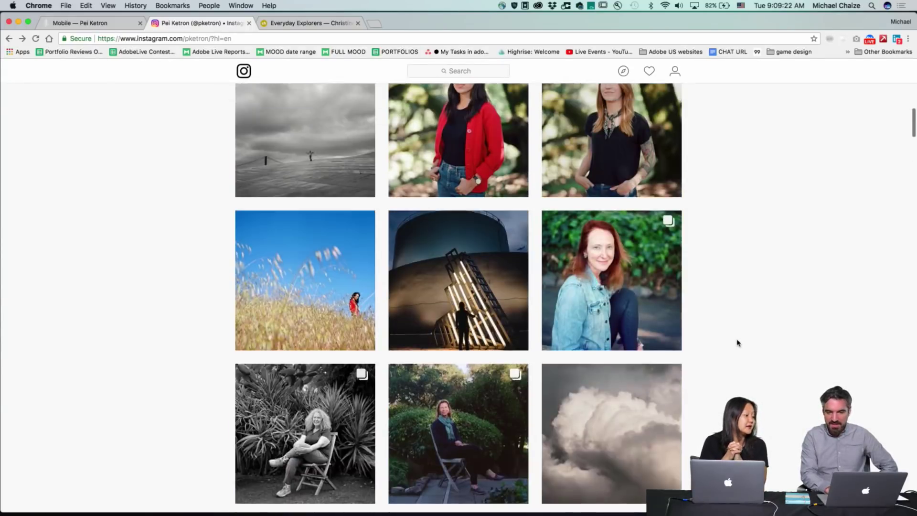
scroll(737, 342, "up", 3)
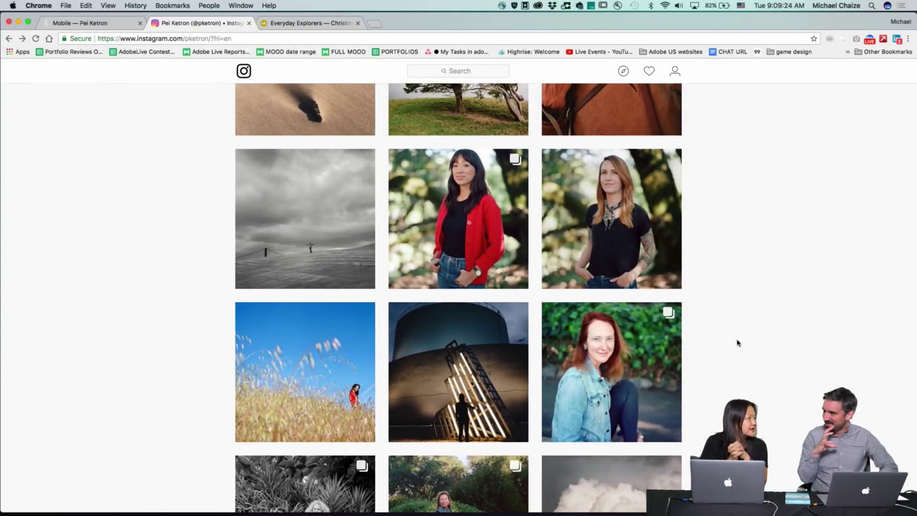
scroll(737, 343, "up", 10)
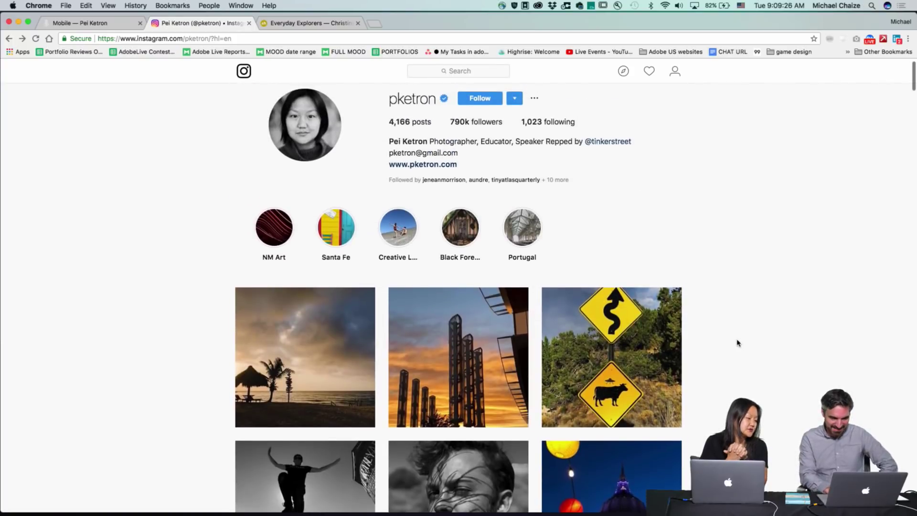
Examine the most recent posts in the profile's grid, from the beach sunset down to the outdoor portraits.
scroll(737, 342, "down", 3)
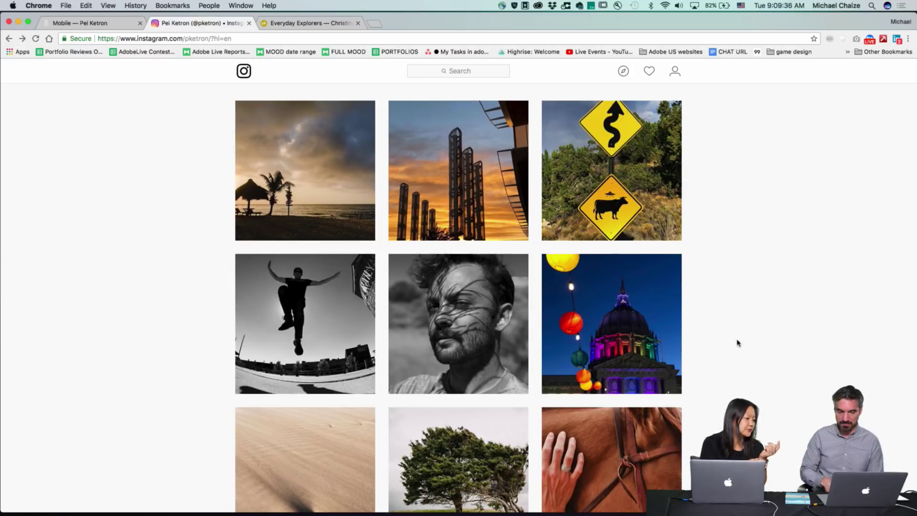
scroll(737, 342, "down", 5)
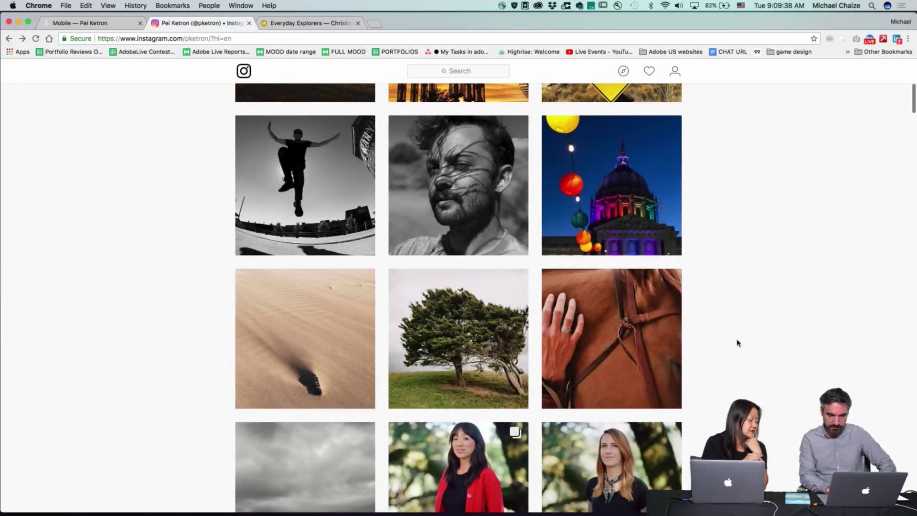
scroll(736, 342, "down", 3)
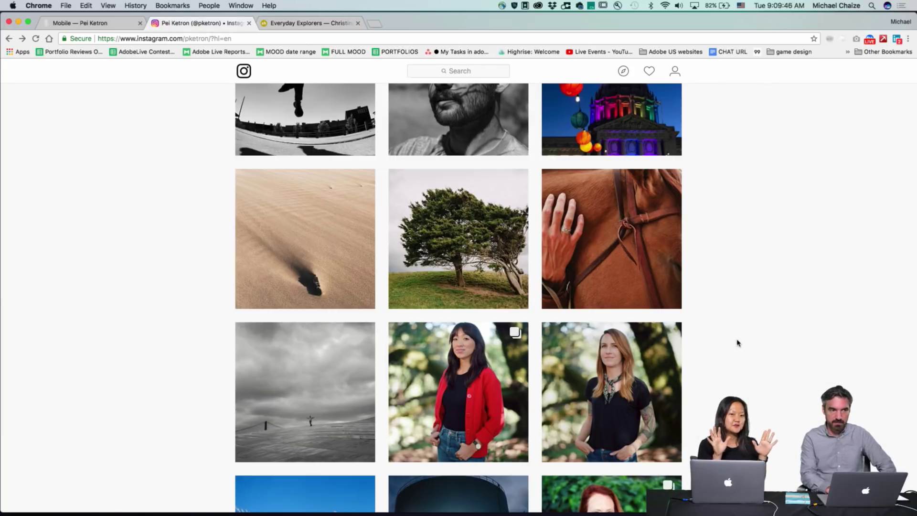
scroll(737, 342, "down", 5)
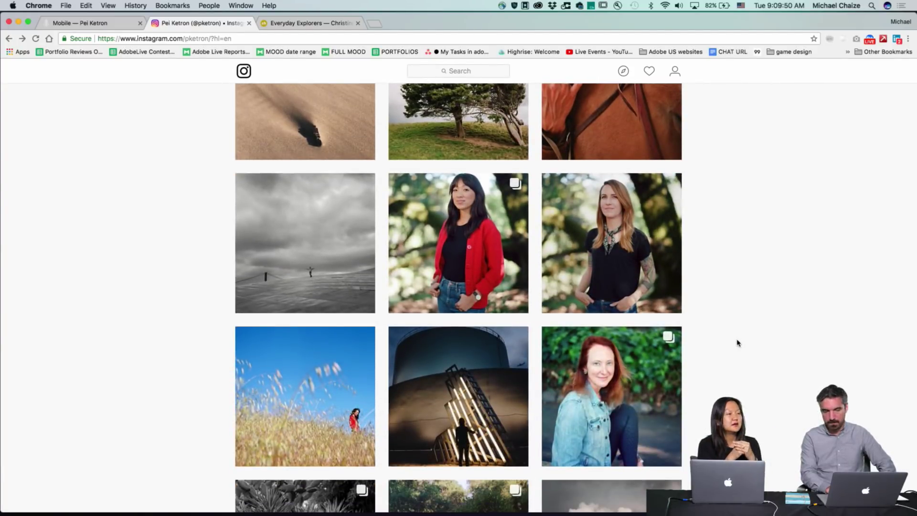
scroll(737, 342, "down", 2)
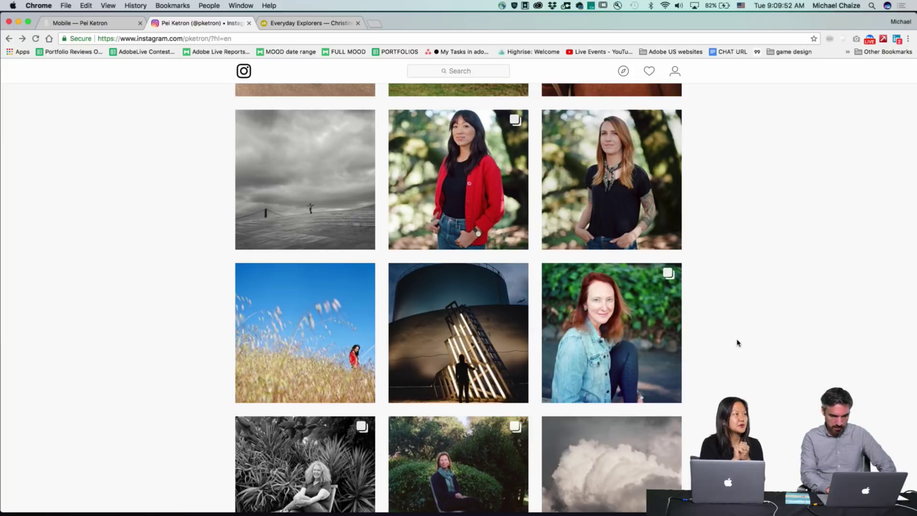
scroll(737, 343, "down", 6)
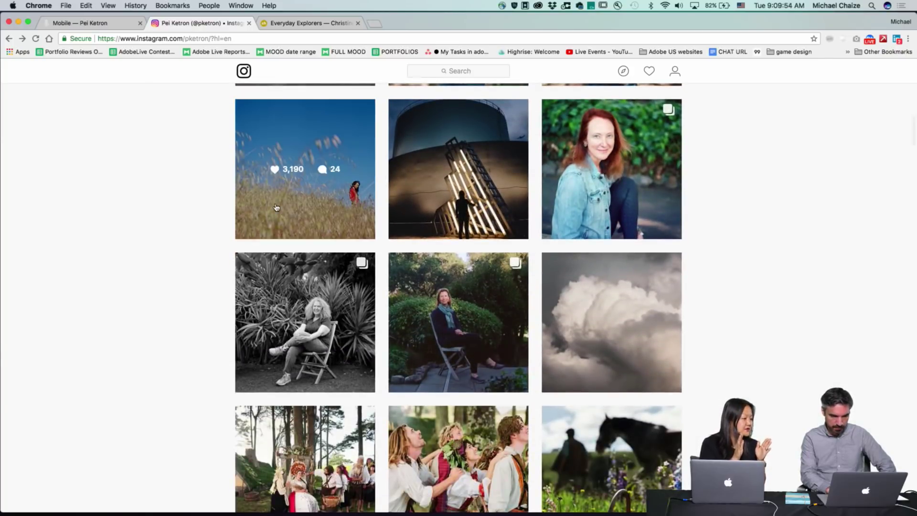
View the post of the woman in red in tall grass, close it, and browse down to the costumed village series.
left_click(275, 207)
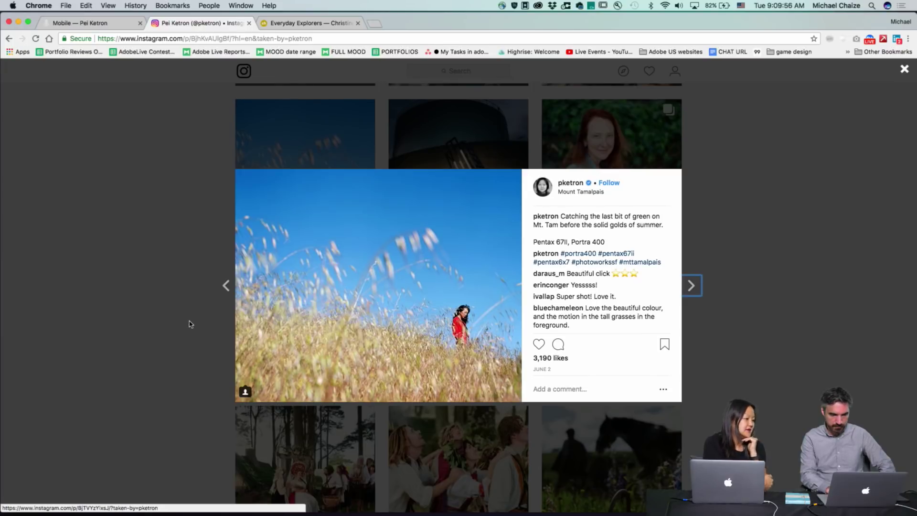
left_click(176, 400)
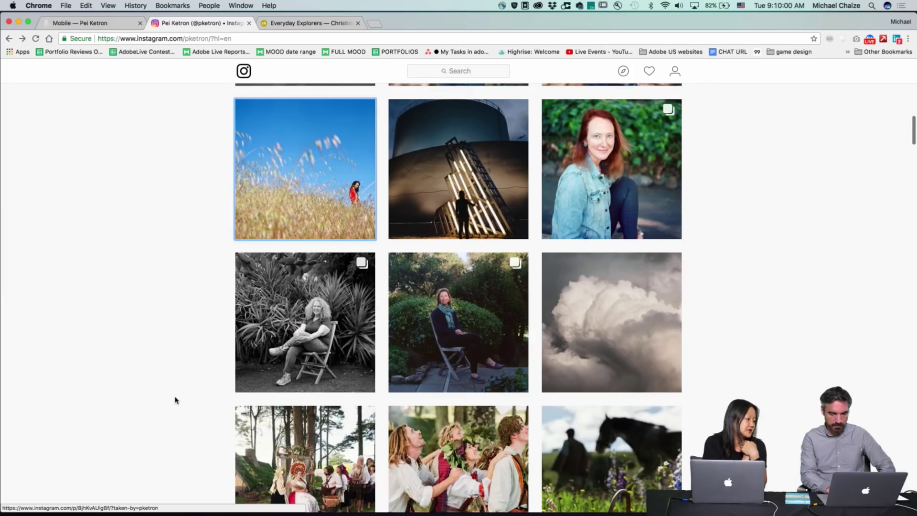
scroll(176, 401, "down", 3)
scroll(176, 400, "down", 2)
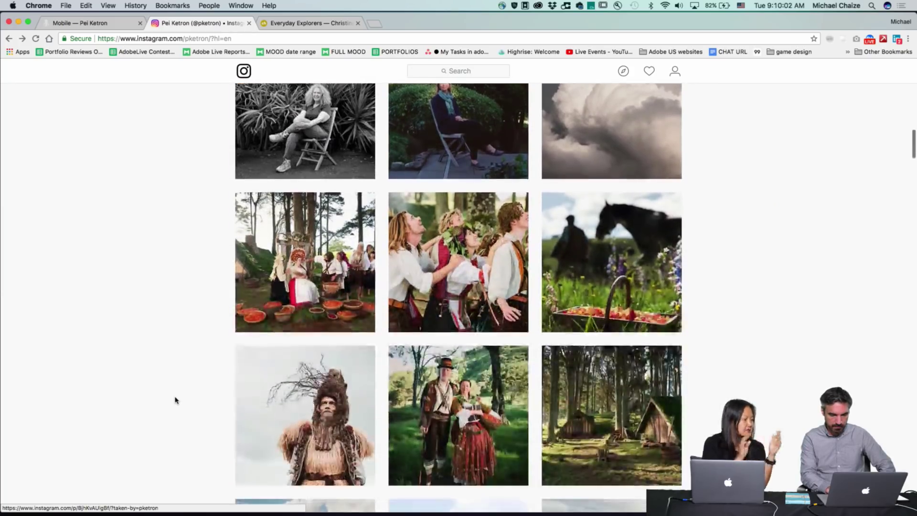
scroll(176, 400, "down", 3)
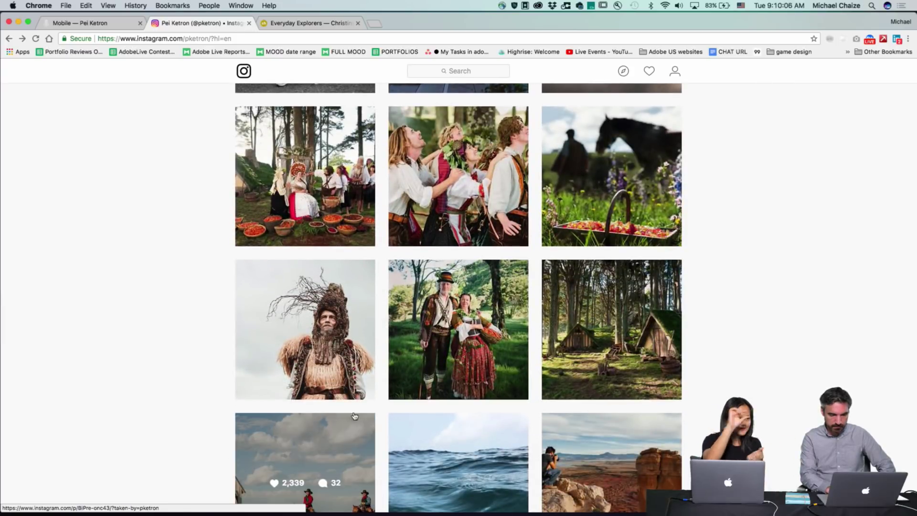
View the Black Forest posts of the costumed couple and the man in the branch headdress, and close the viewer.
left_click(487, 368)
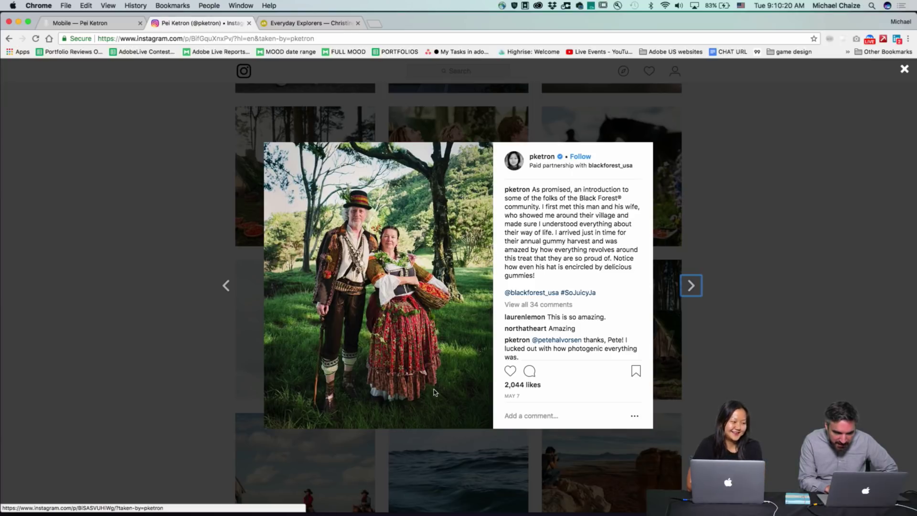
key("Right")
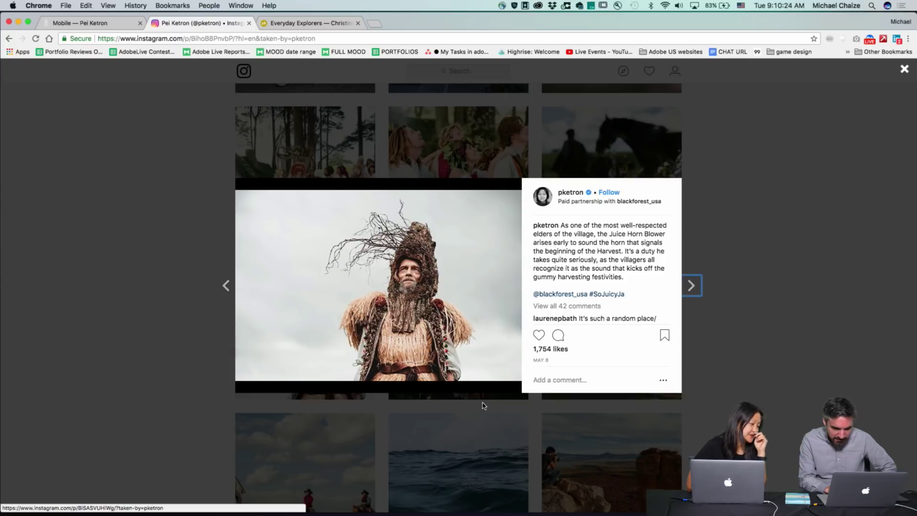
left_click(758, 312)
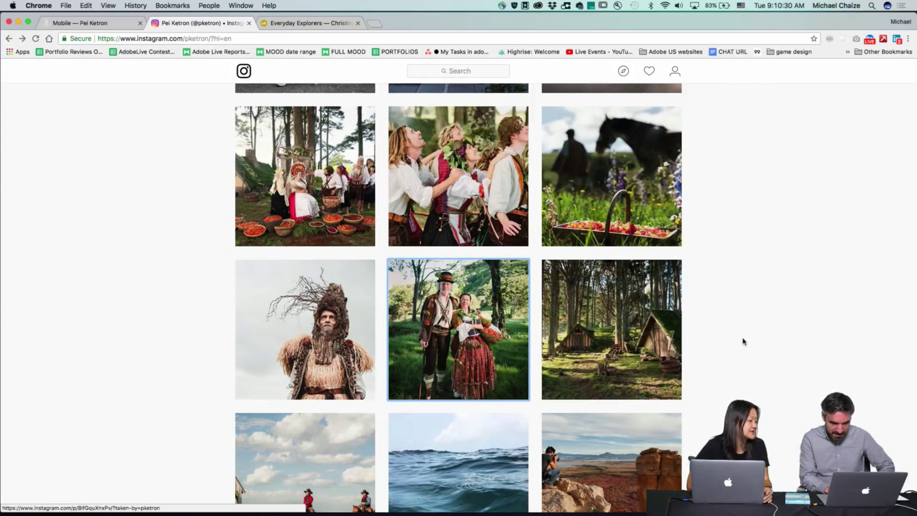
Compare the costumed village series with the landscape photos and the black-and-white portraits below it in the grid.
scroll(743, 342, "down", 4)
scroll(743, 342, "down", 2)
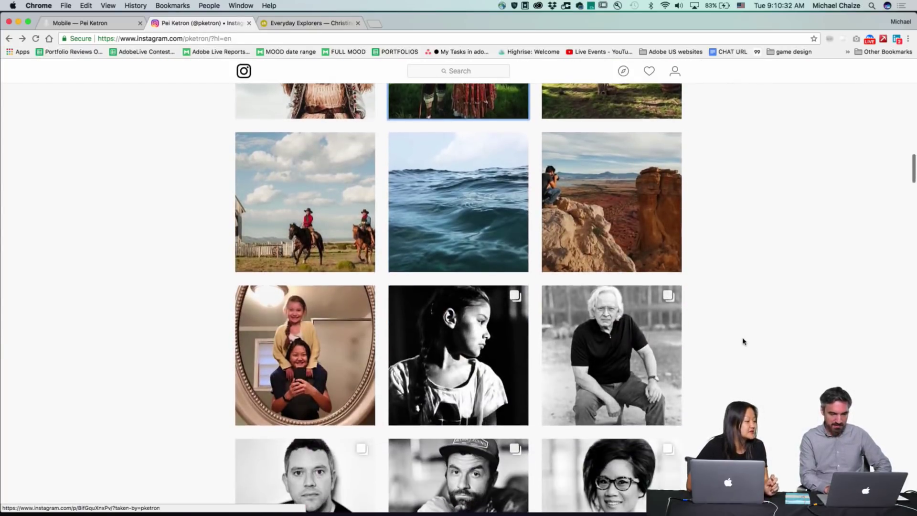
scroll(743, 342, "down", 5)
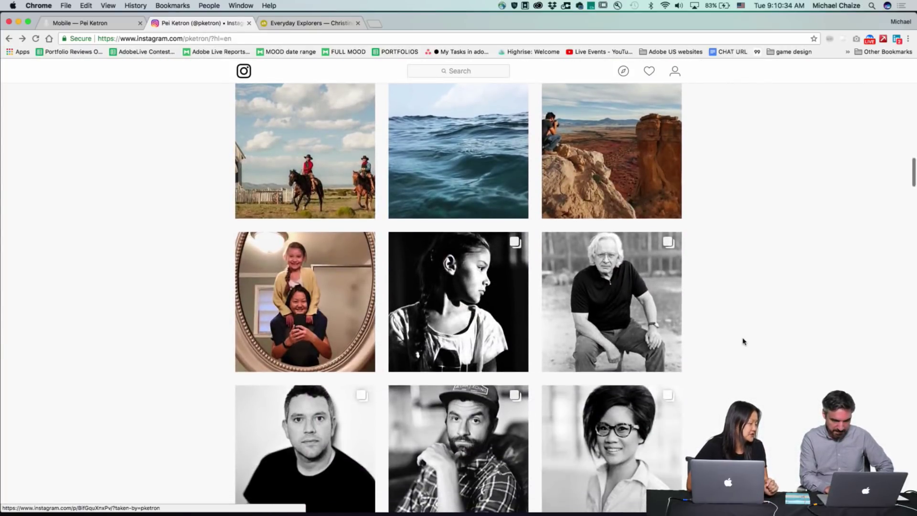
scroll(743, 341, "up", 15)
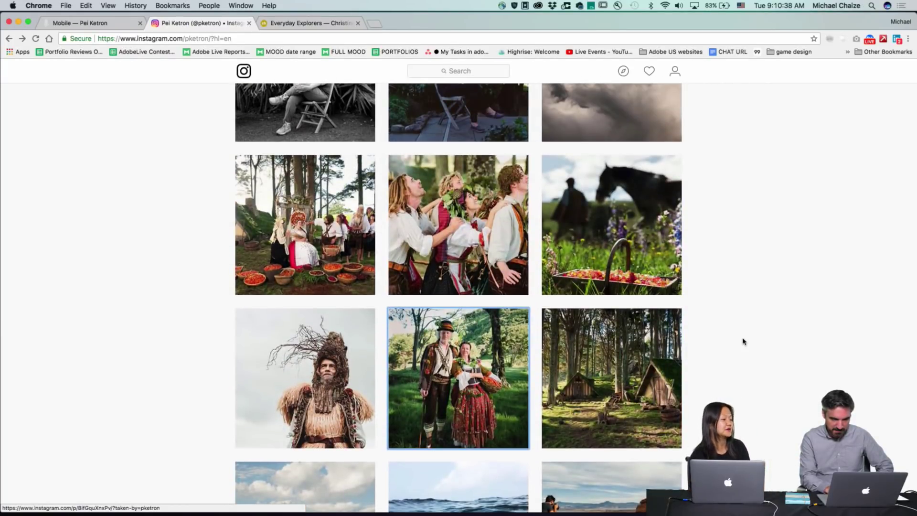
scroll(742, 341, "up", 2)
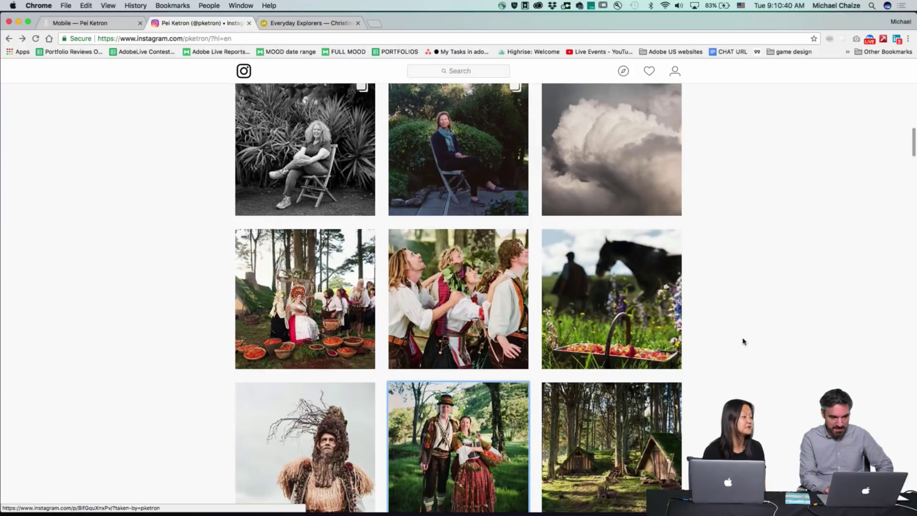
scroll(743, 341, "down", 3)
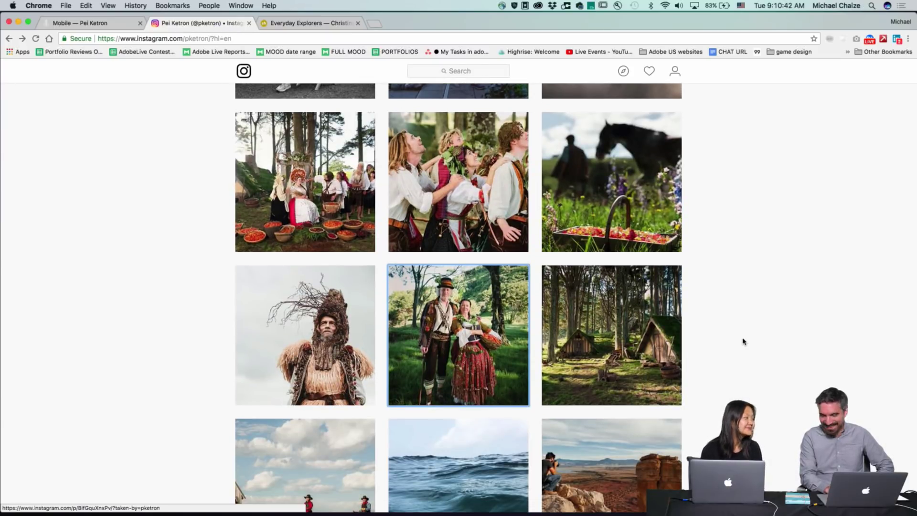
scroll(743, 341, "down", 10)
scroll(743, 342, "down", 6)
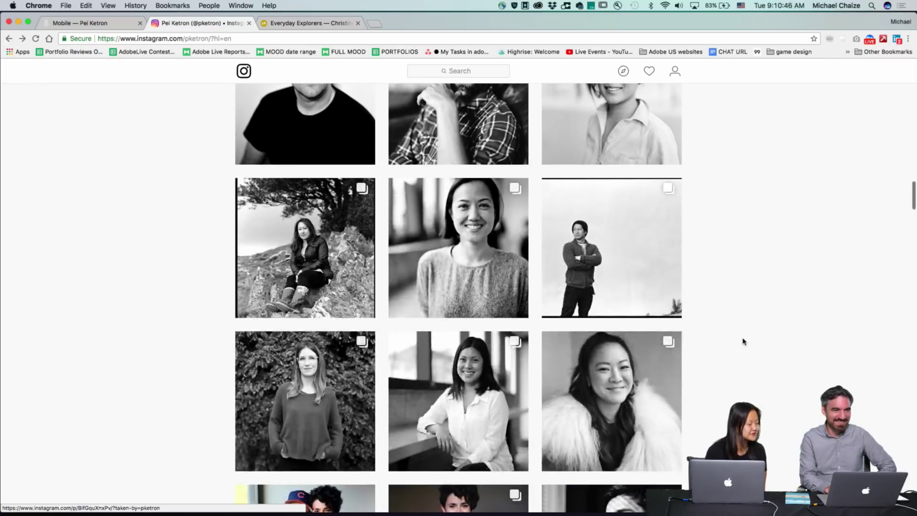
scroll(743, 341, "down", 5)
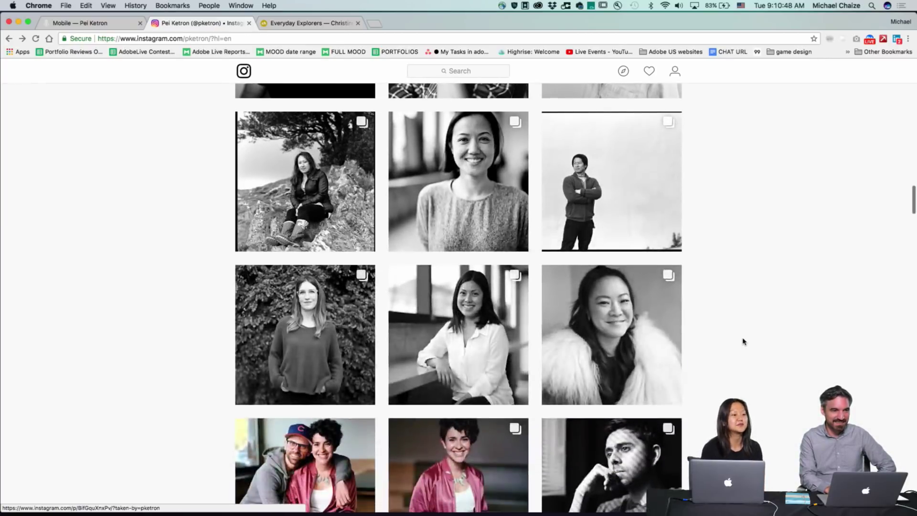
scroll(743, 341, "down", 1)
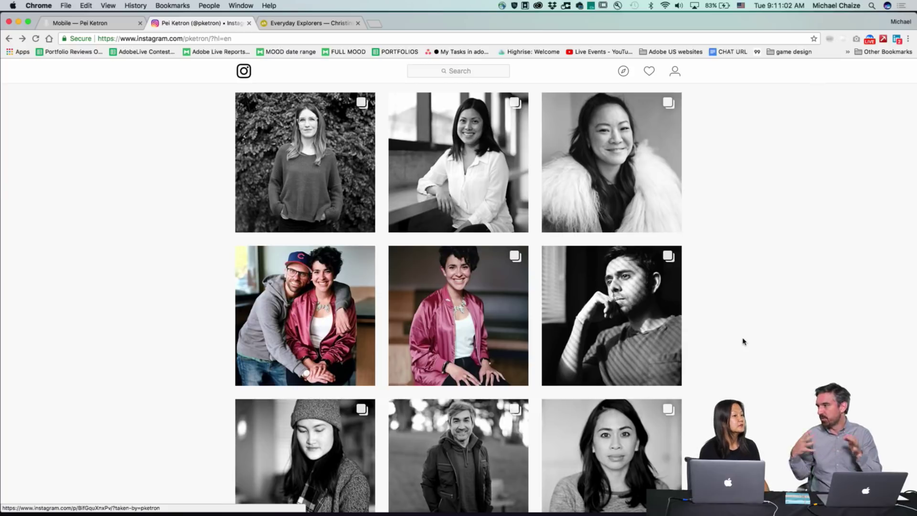
Go back up to the costumed couple in the village series, view their post again and close it.
scroll(742, 342, "up", 15)
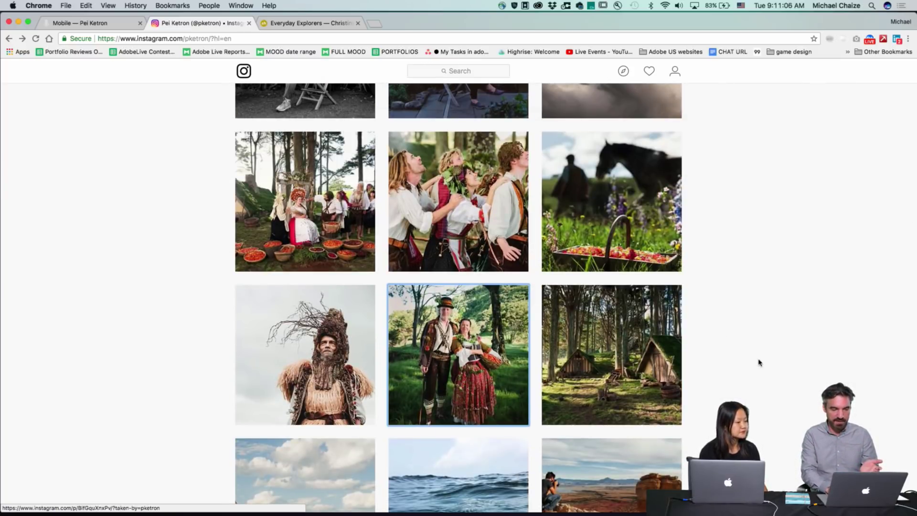
left_click(427, 401)
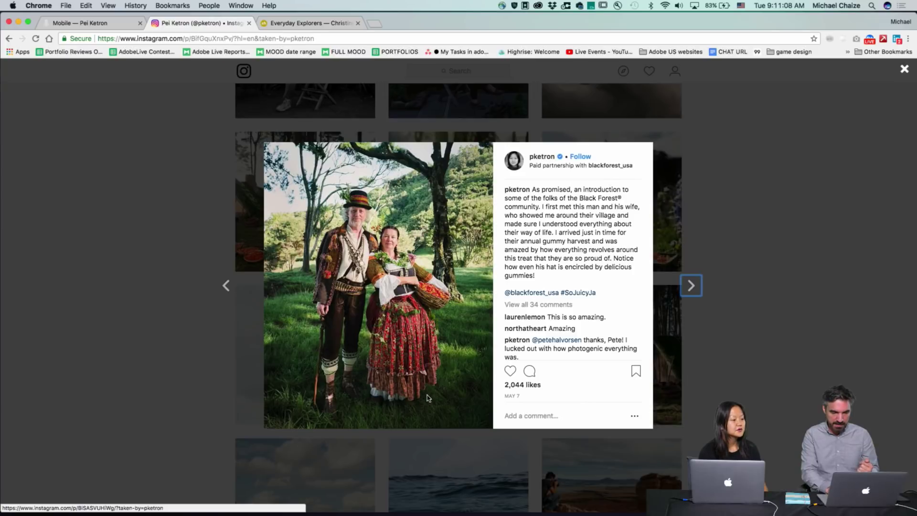
left_click(194, 315)
Examine the grid from the horse riders and ocean photos through the whole portrait series to the windblown women.
scroll(194, 315, "down", 5)
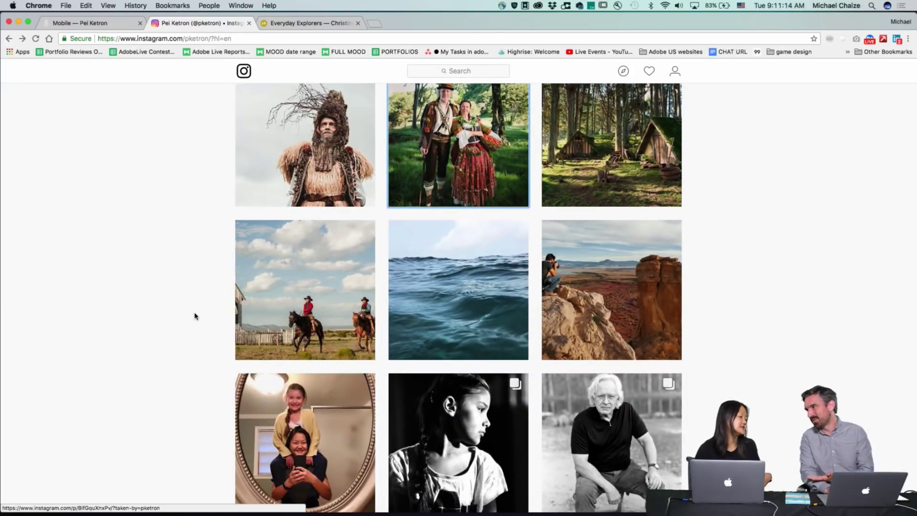
scroll(194, 316, "down", 4)
scroll(194, 315, "down", 10)
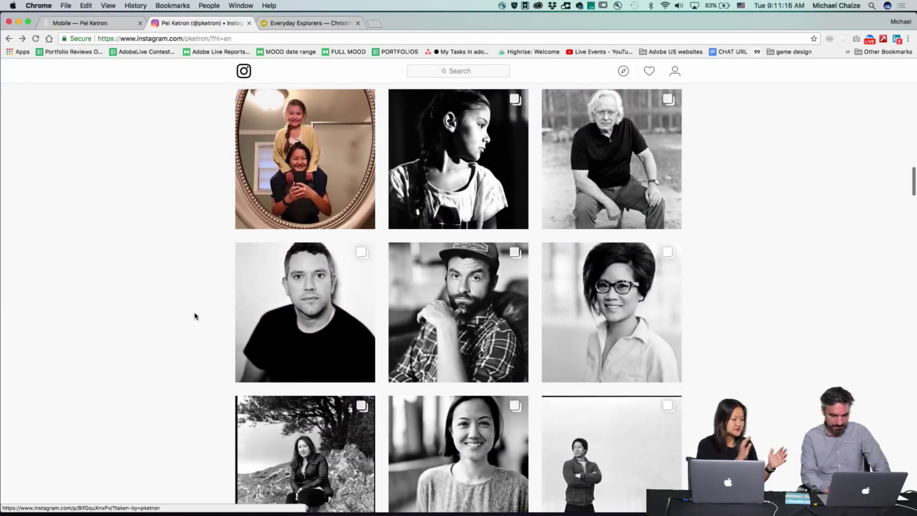
scroll(194, 316, "down", 8)
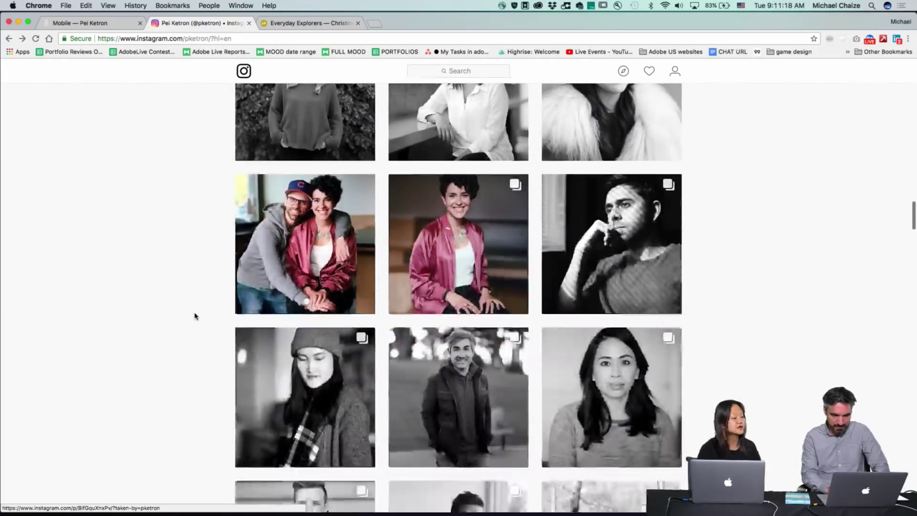
scroll(195, 324, "down", 4)
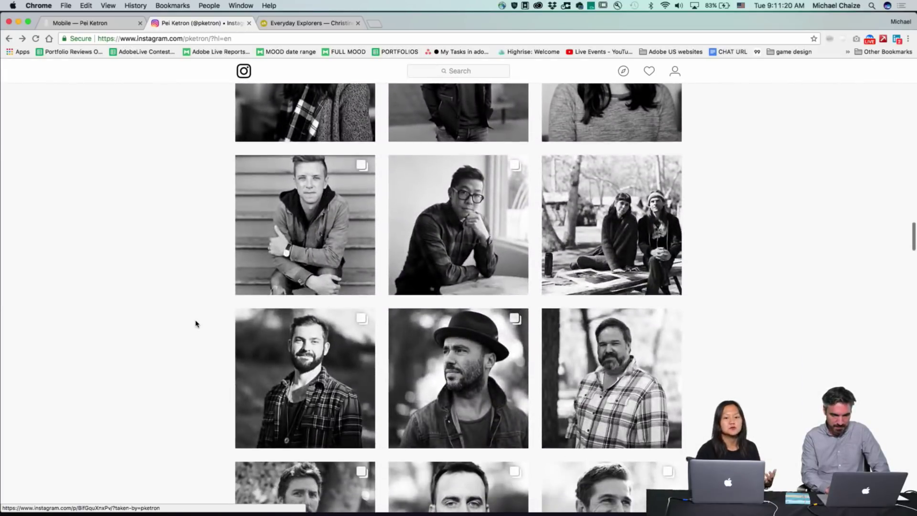
scroll(195, 324, "down", 12)
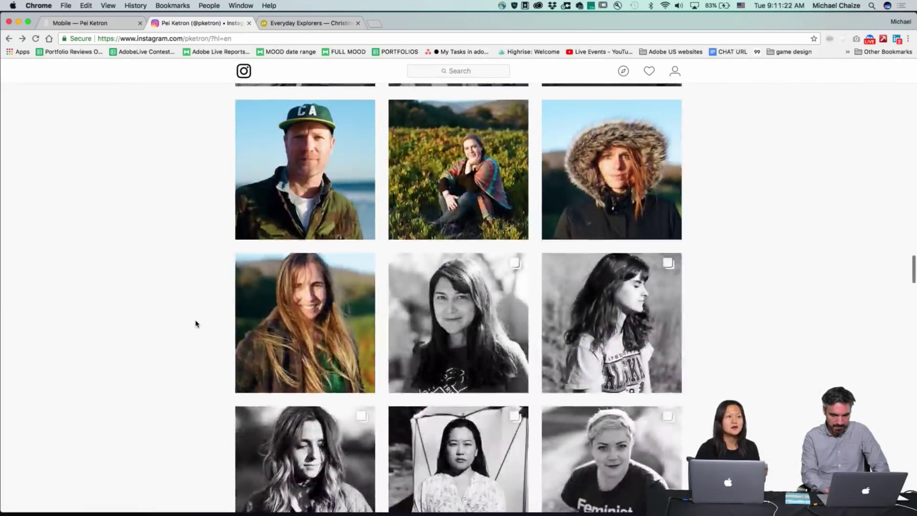
scroll(195, 324, "down", 4)
scroll(195, 323, "down", 4)
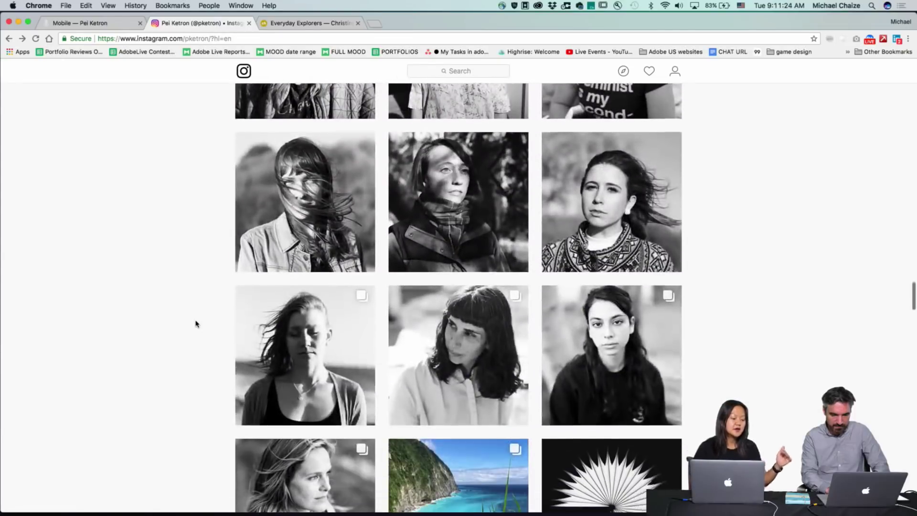
Examine the older photos below the portraits, from the birds and school scenes to the ice caves and city skyline.
scroll(195, 324, "down", 9)
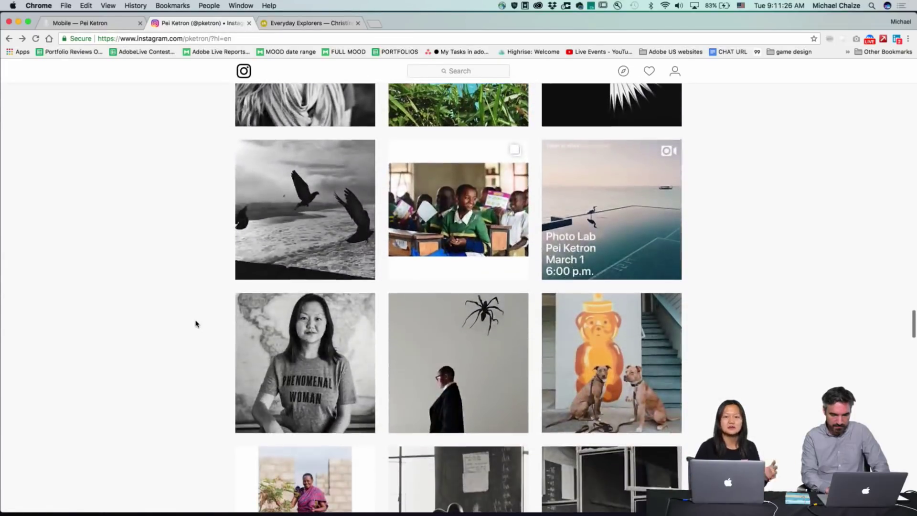
scroll(195, 323, "down", 9)
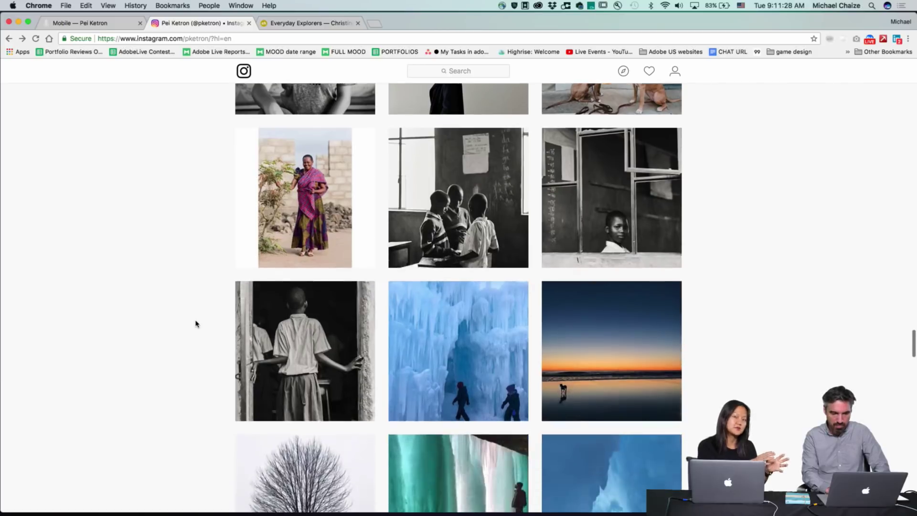
scroll(195, 324, "down", 2)
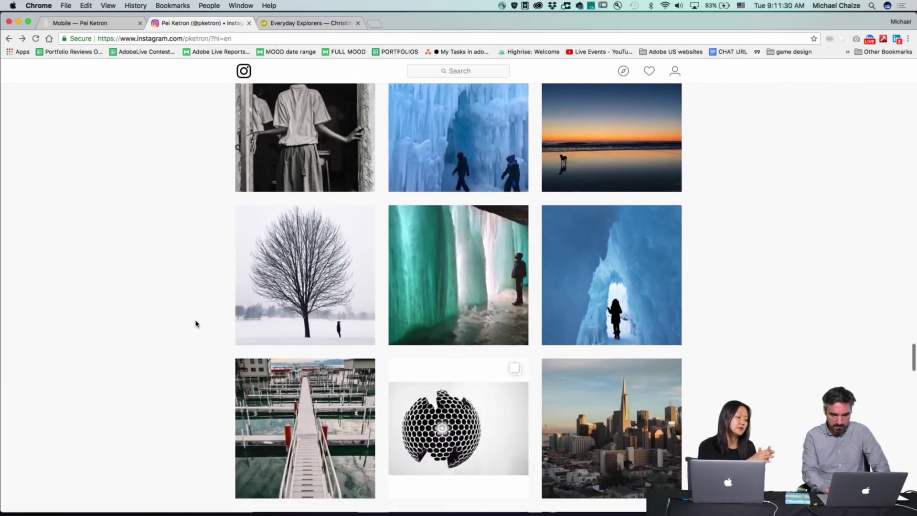
scroll(195, 323, "down", 2)
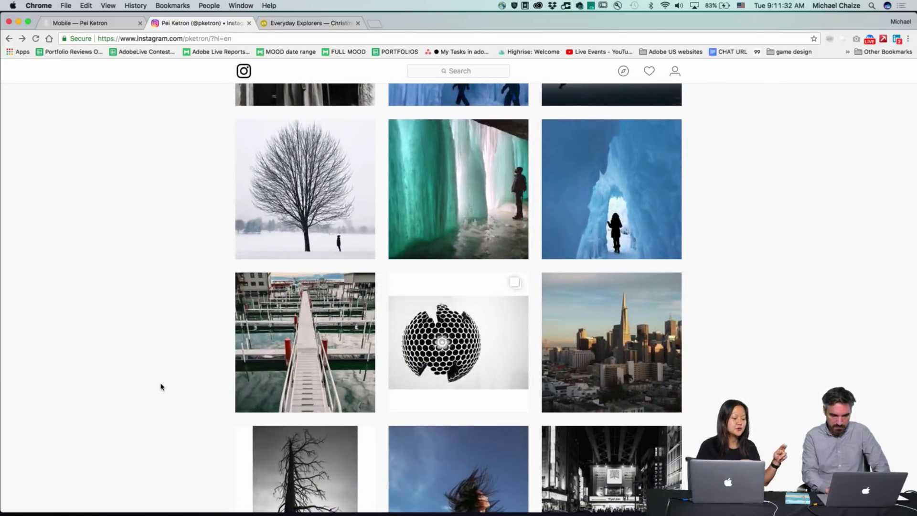
View the posts of the Akihabara night crossing, the mirrored room and the birds on power lines, and close the viewer.
scroll(161, 387, "down", 6)
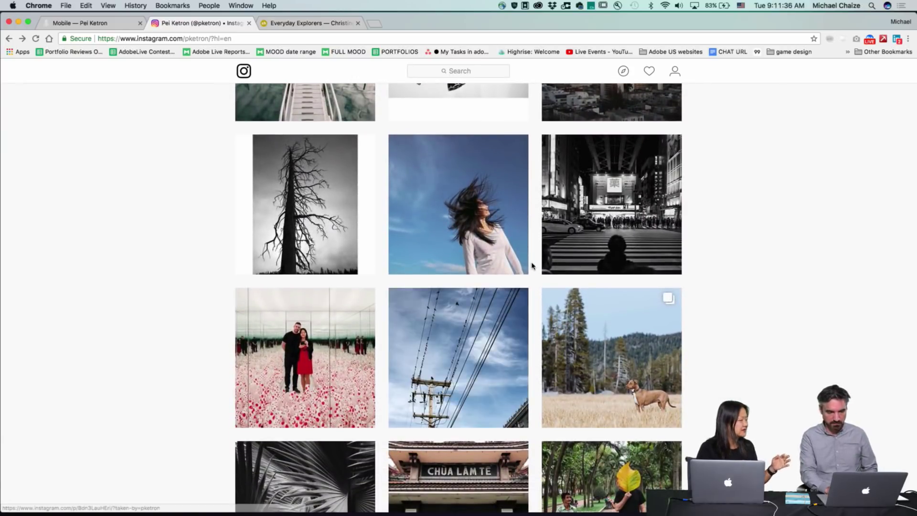
left_click(583, 260)
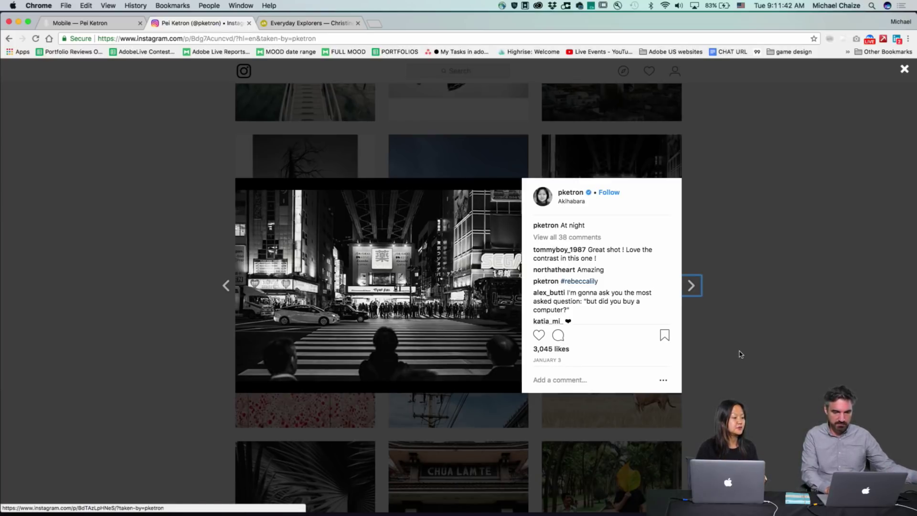
left_click(696, 288)
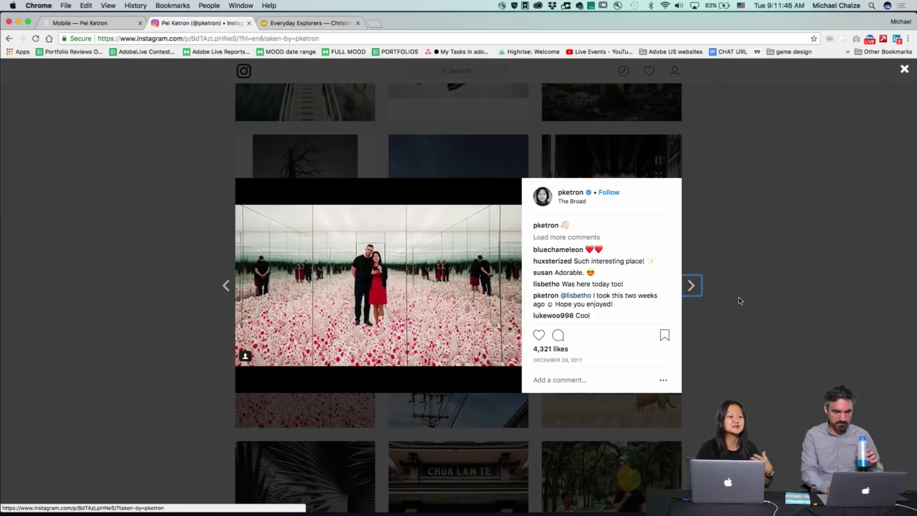
left_click(697, 288)
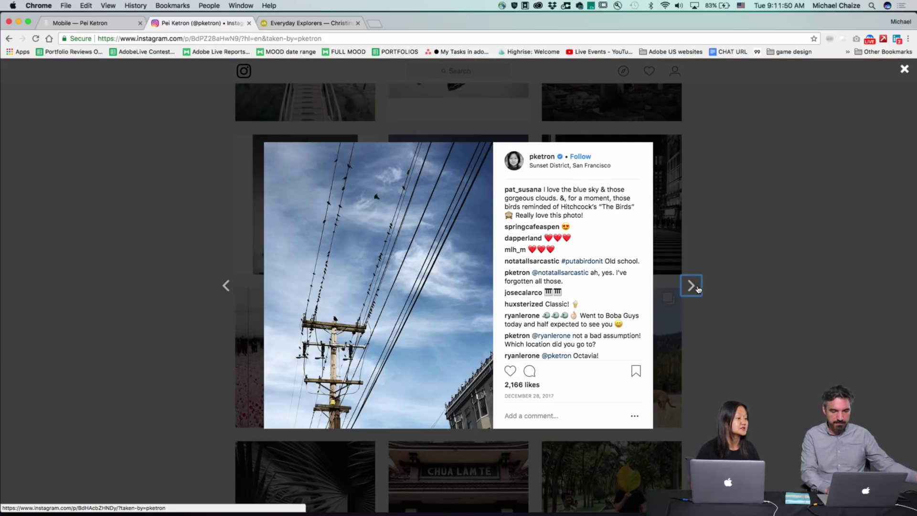
left_click(733, 288)
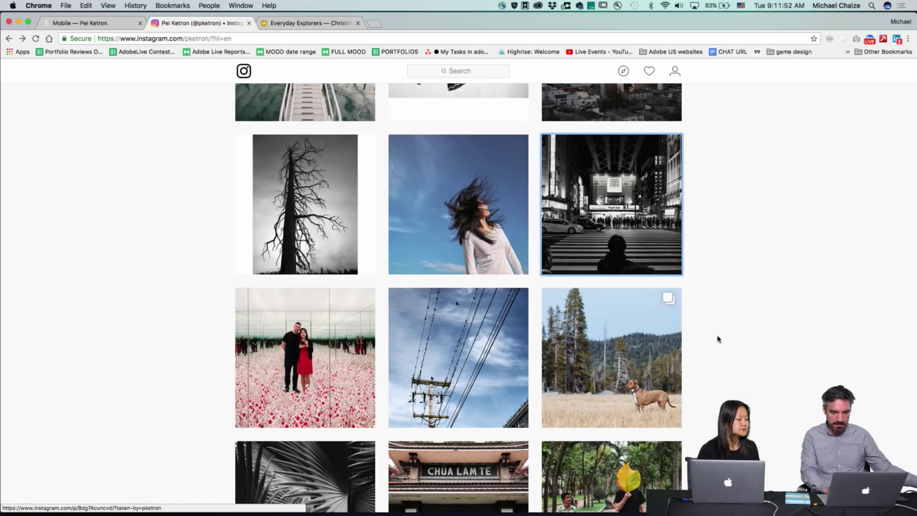
Examine the older travel and street photos, from the red taxi and autumn trees down to the colorful houses and architecture.
scroll(731, 289, "down", 5)
scroll(717, 339, "down", 8)
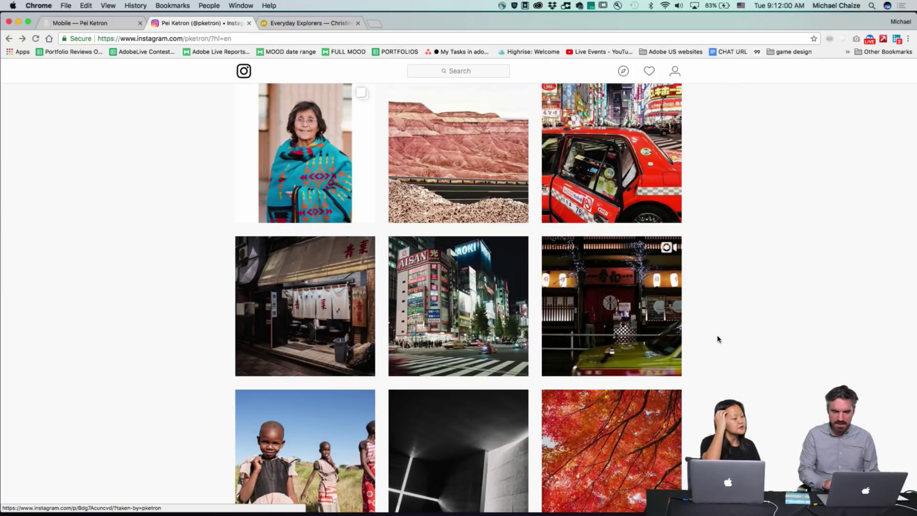
scroll(717, 339, "down", 3)
scroll(718, 339, "down", 5)
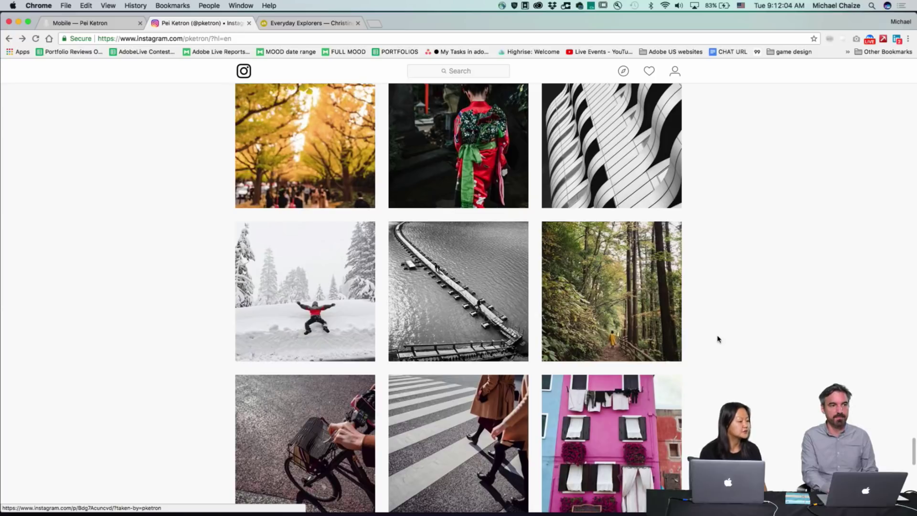
scroll(718, 339, "down", 4)
scroll(718, 339, "down", 8)
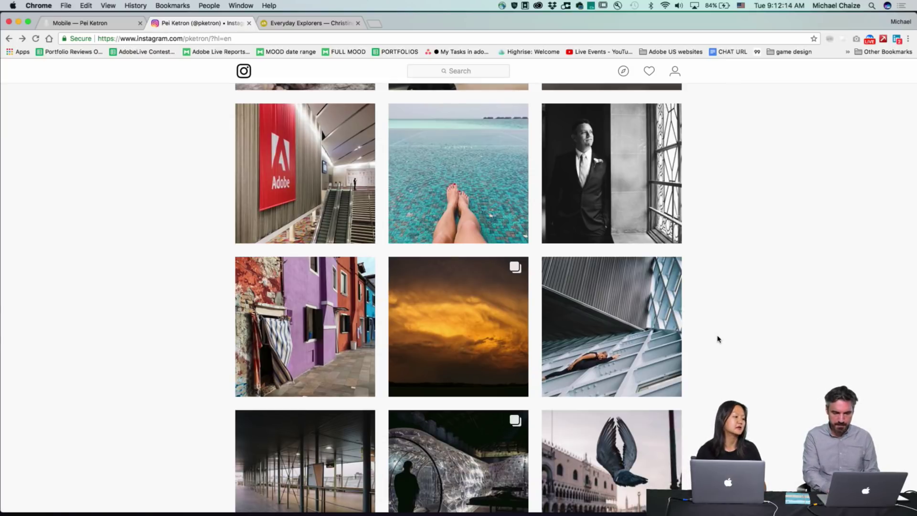
View the post of the Adobe banner beside the escalators and close it to return to the photo grid.
scroll(717, 339, "down", 1)
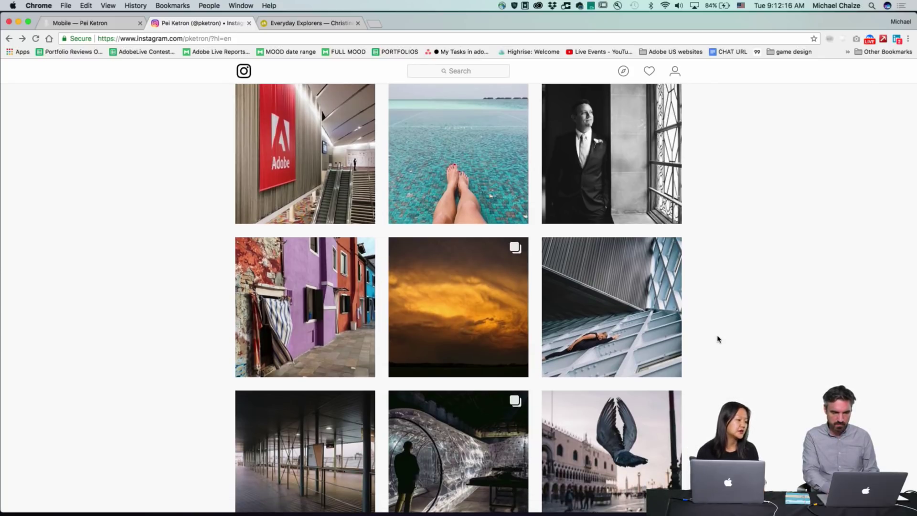
left_click(254, 203)
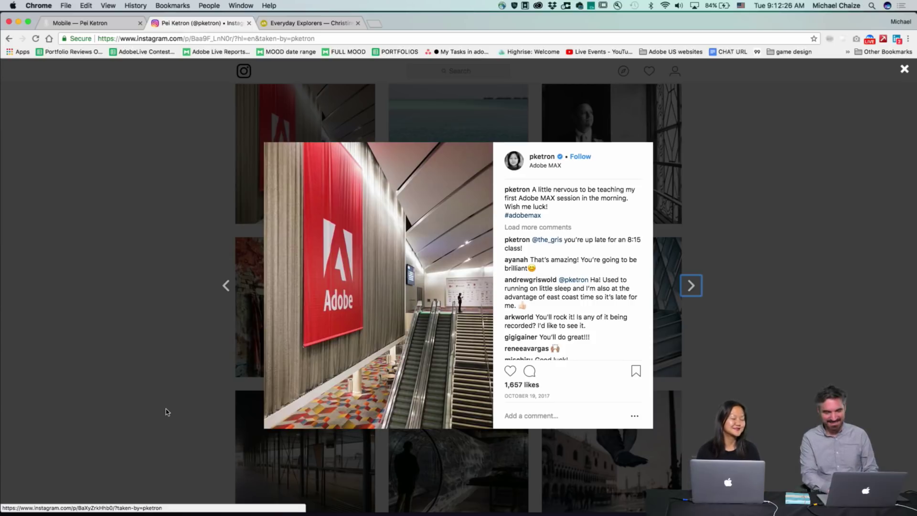
left_click(167, 412)
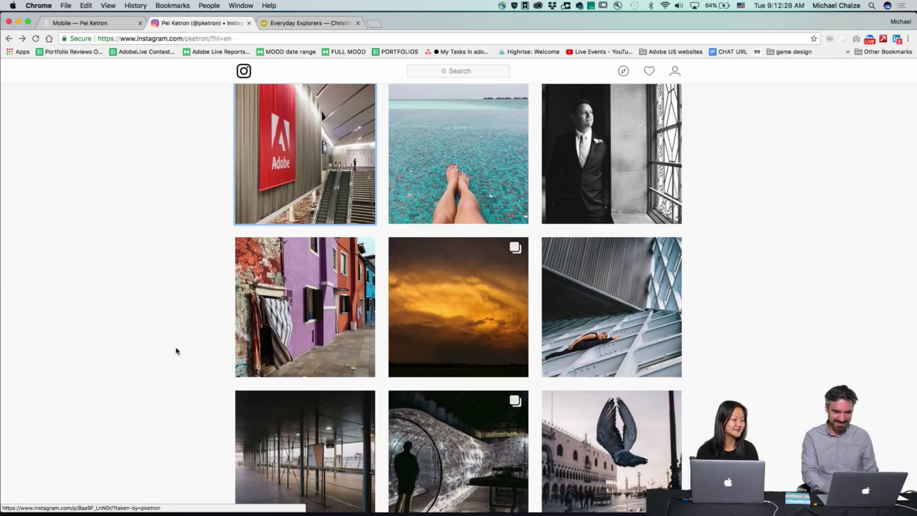
scroll(176, 351, "up", 1)
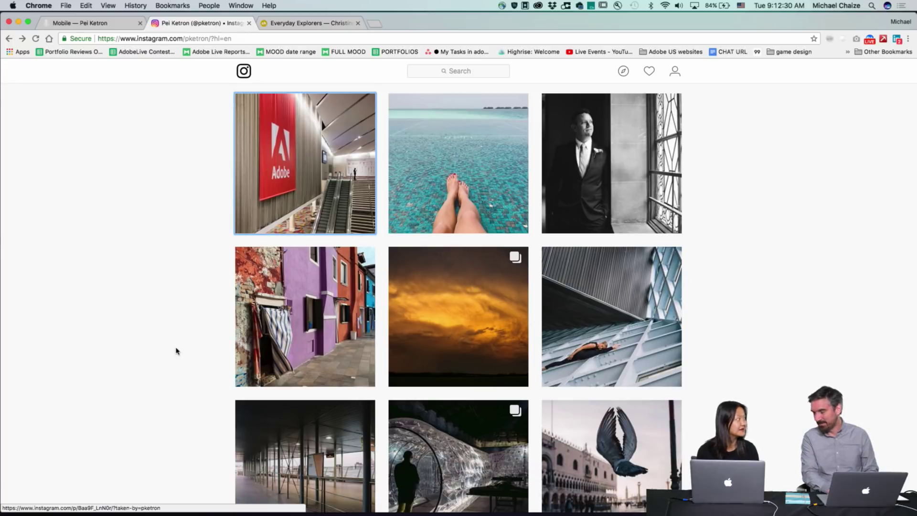
left_click(176, 351)
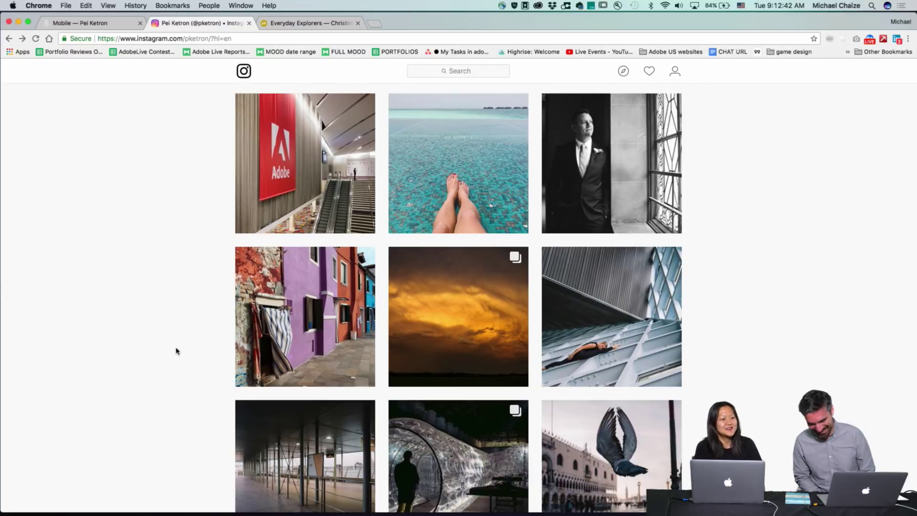
Examine the Venice and architecture photos further down the grid, and return to the recent photos near the beginning of the profile.
scroll(175, 351, "down", 3)
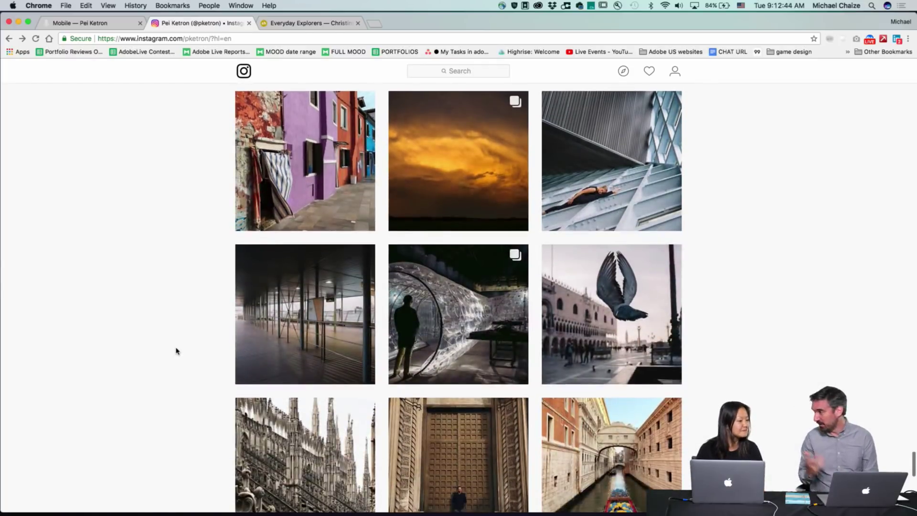
scroll(175, 351, "down", 3)
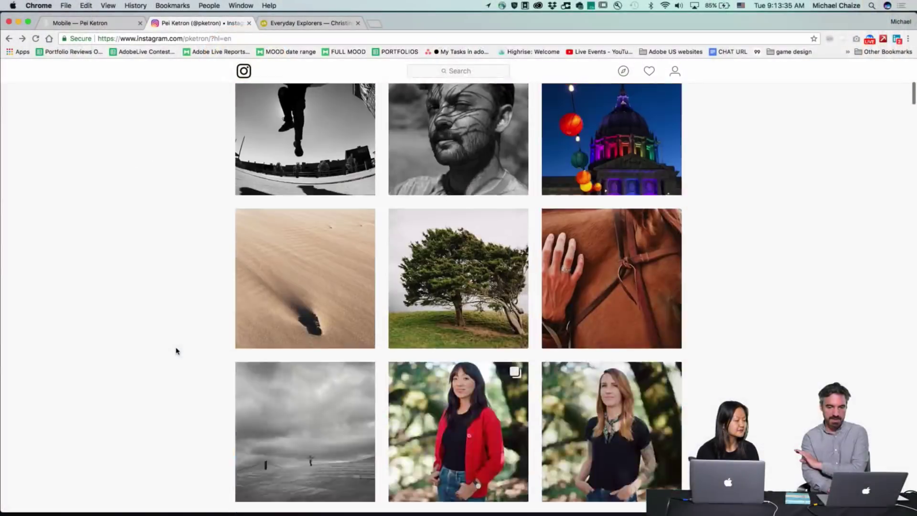
scroll(176, 351, "up", 10)
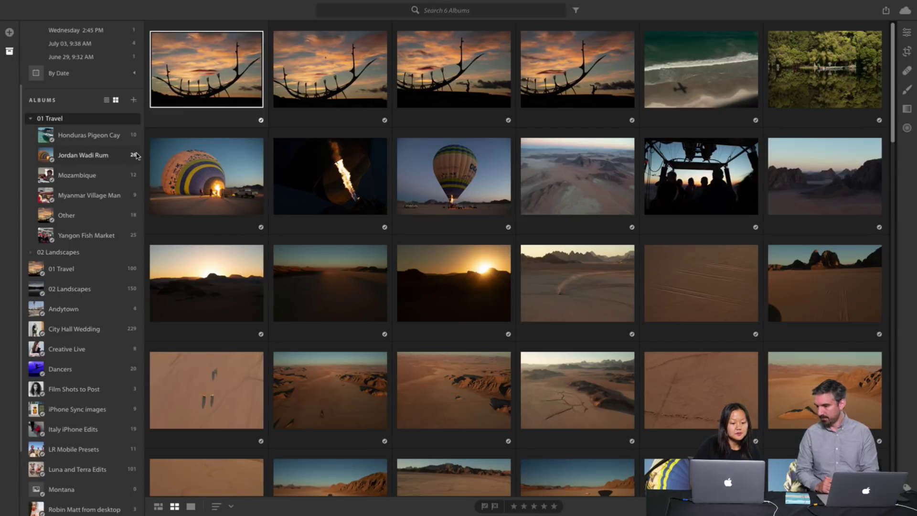
In Lightroom CC, open the Jordan Wadi Rum album and look over all its photos.
left_click(91, 164)
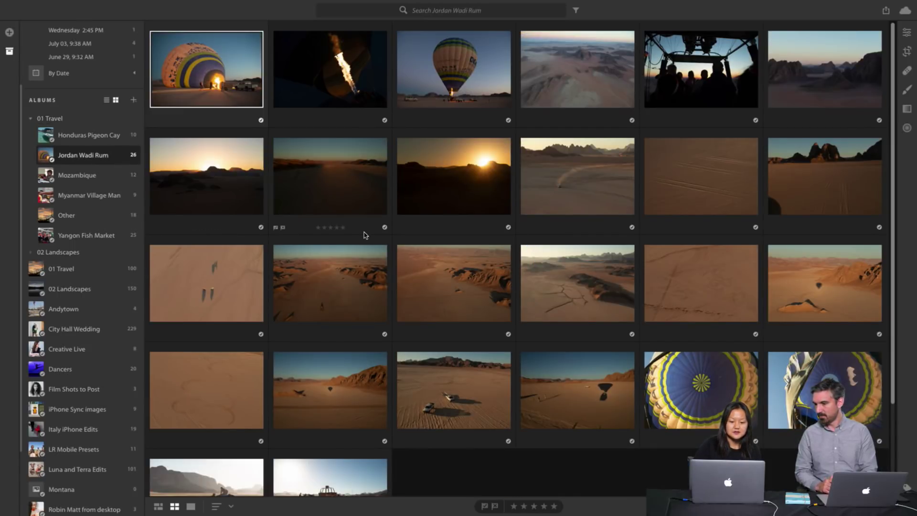
scroll(365, 235, "down", 2)
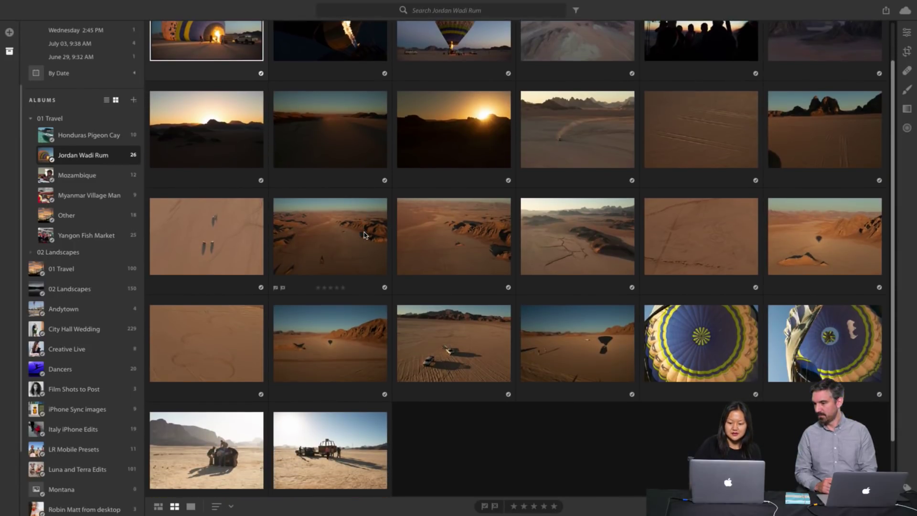
scroll(365, 235, "up", 2)
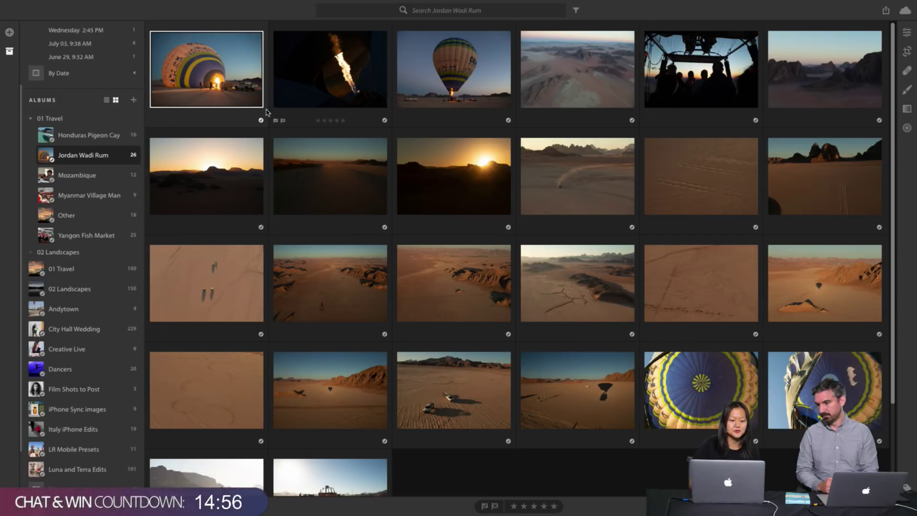
View the inflating balloon and burner flame photos enlarged, and hide the album list to give the photo more room.
double_click(229, 86)
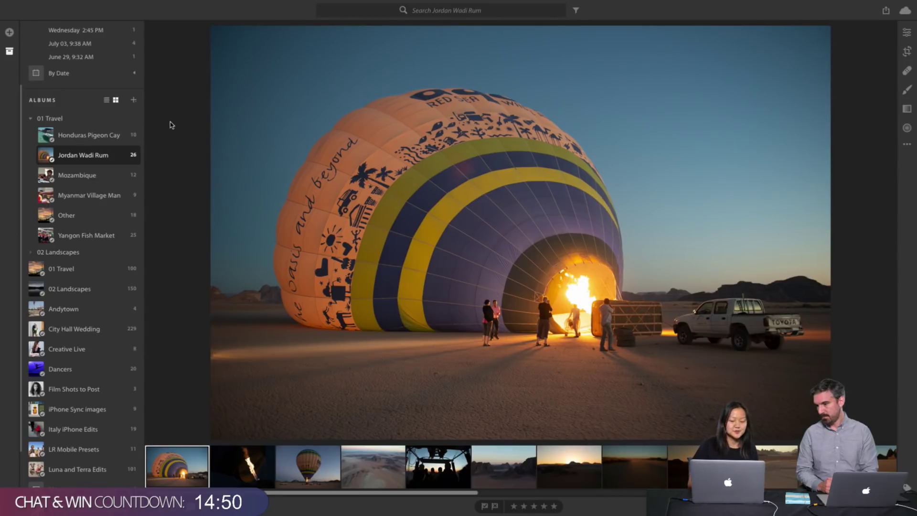
key("Right")
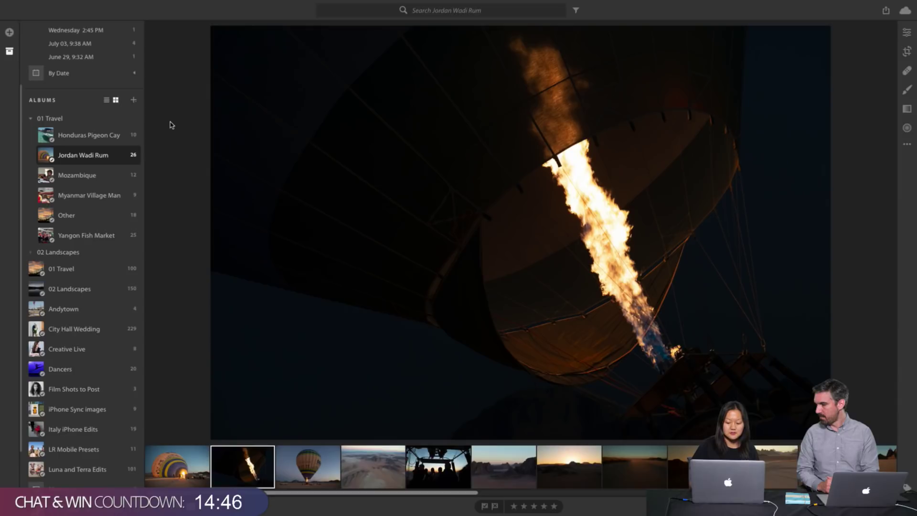
key("/")
key("i")
key("i")
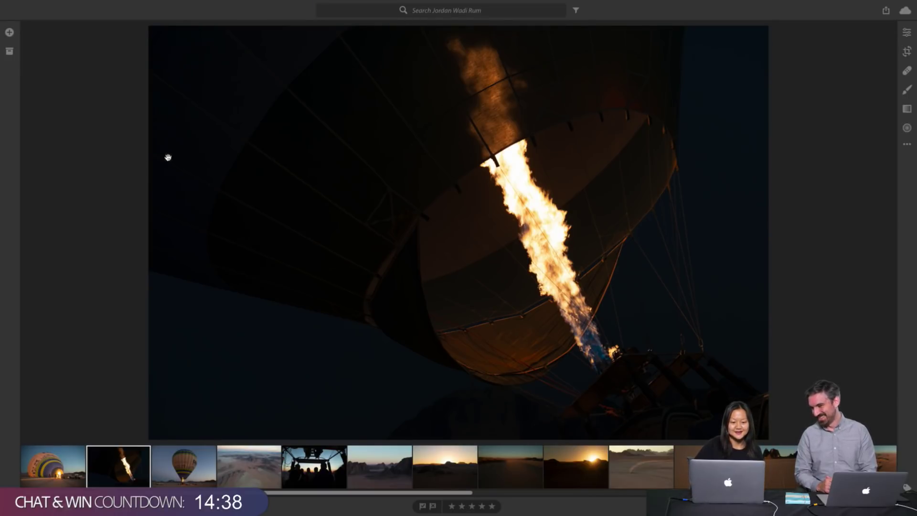
Return to the album grid, enlarge the first balloon photo and view the following photos up to the silhouetted basket passengers.
key("g")
left_click(97, 93)
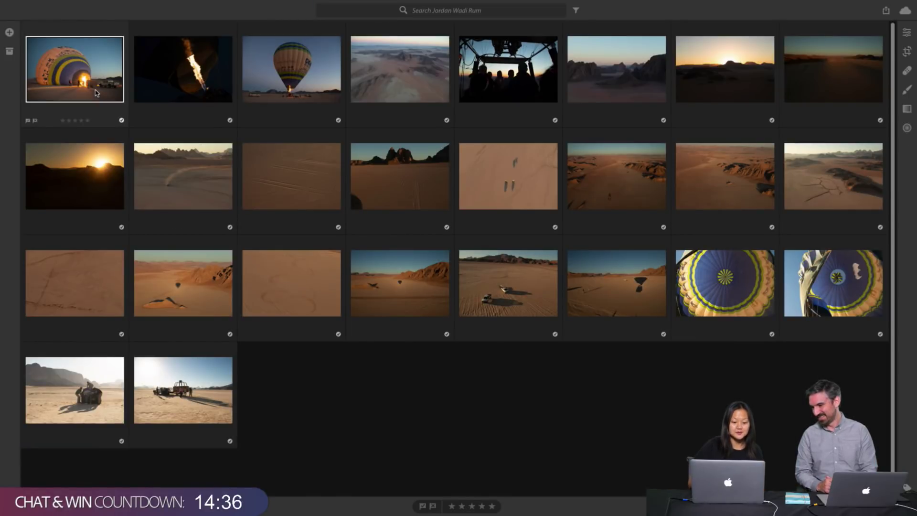
double_click(97, 93)
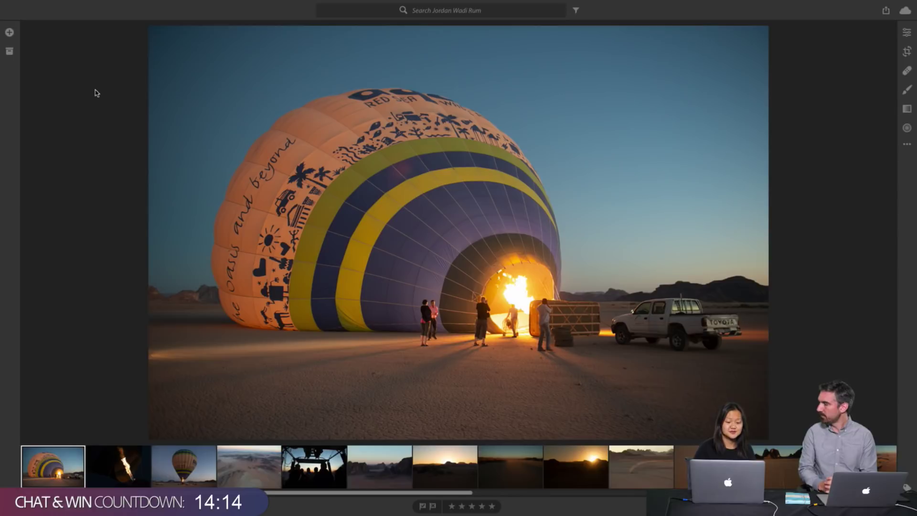
key("Right")
key("Right")
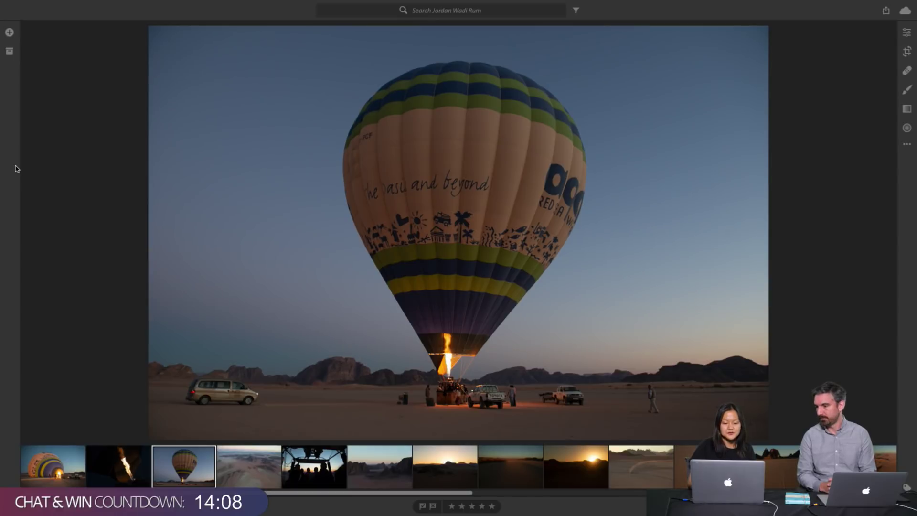
key("Right")
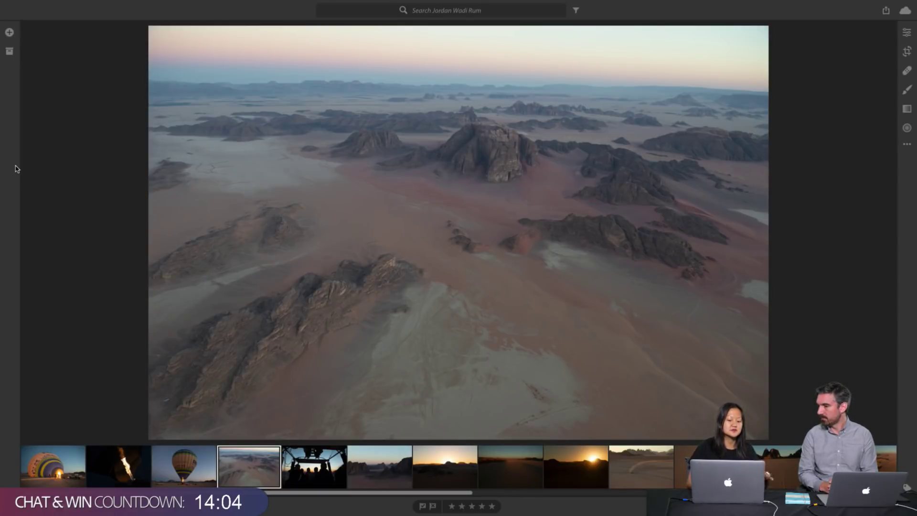
key("Right")
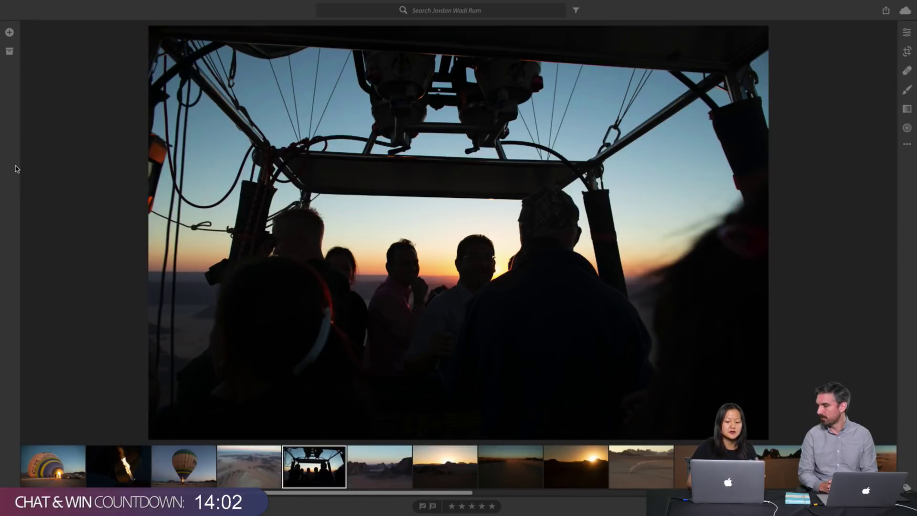
View the sunrise and desert photos one by one, from the dusky rock formations to the tire tracks leading to the cliffs.
key("Right")
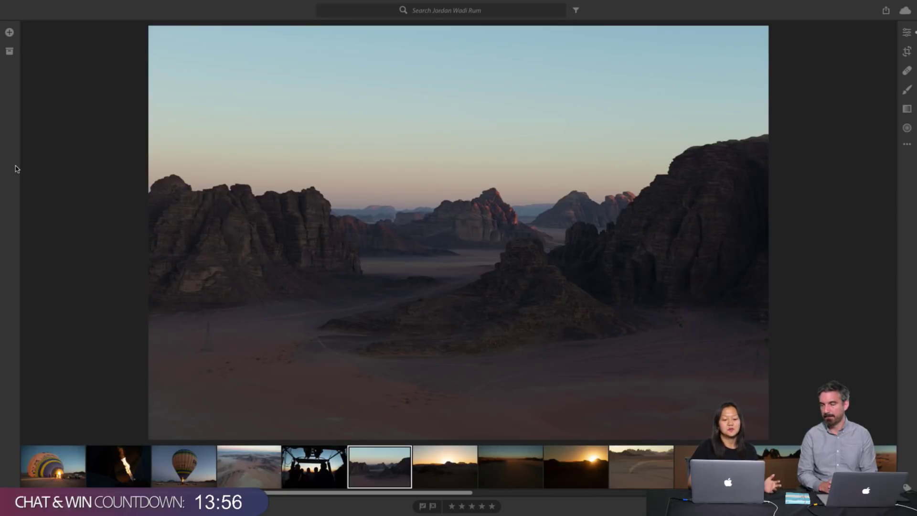
key("Right")
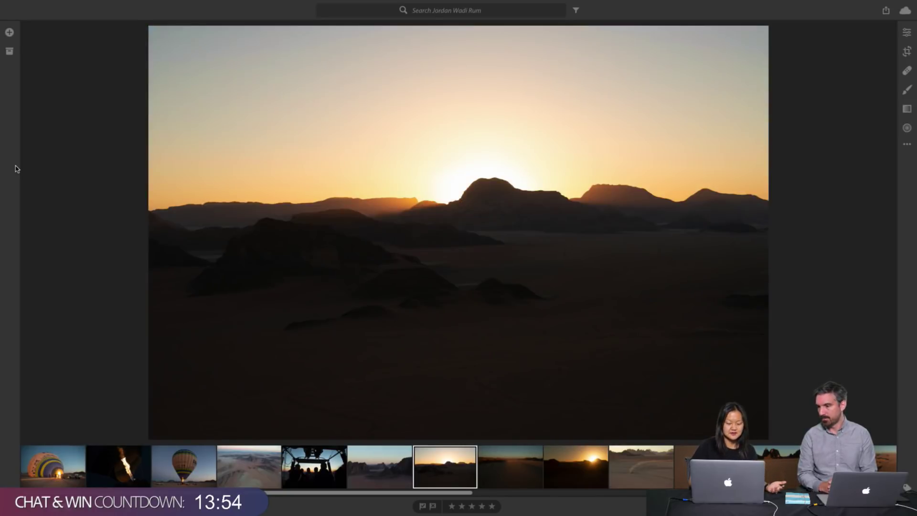
key("Right")
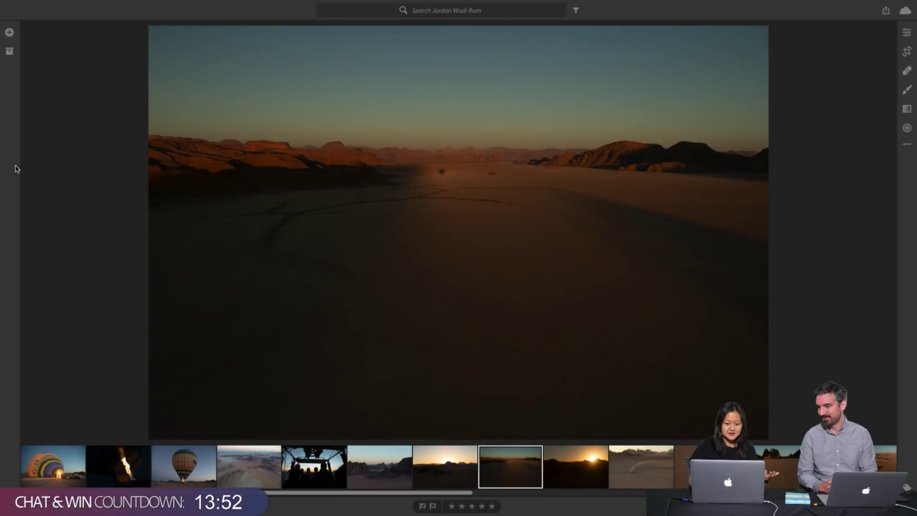
key("Right")
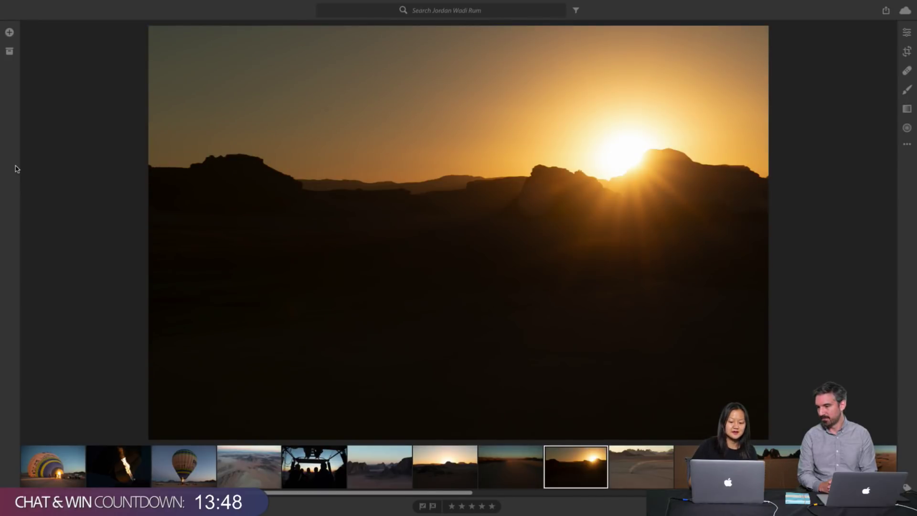
key("Right")
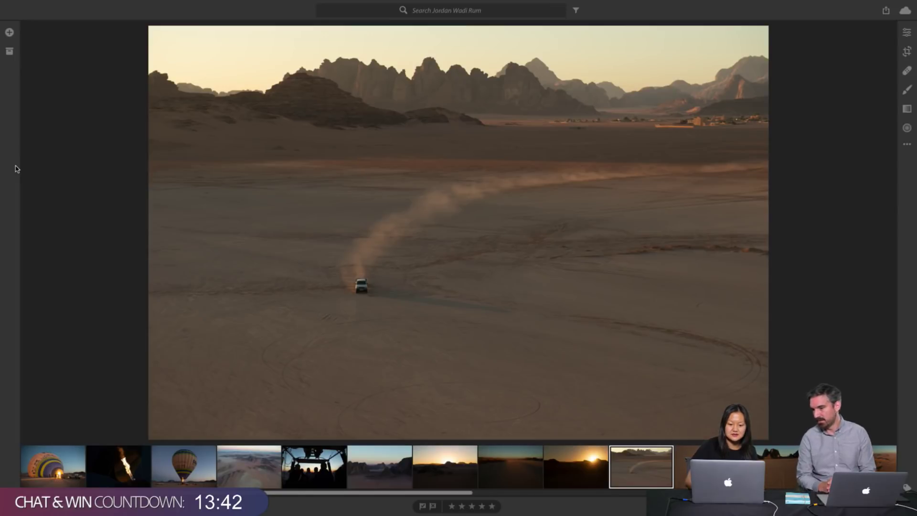
key("Right")
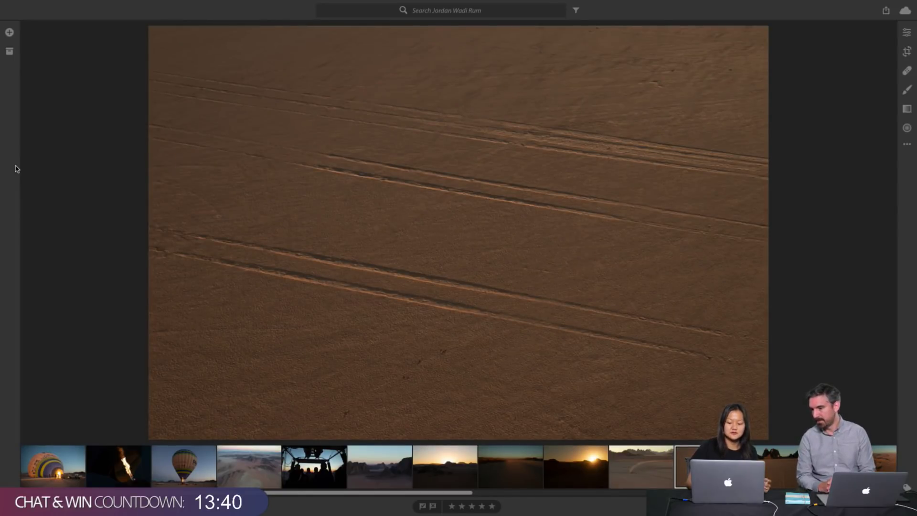
key("Right")
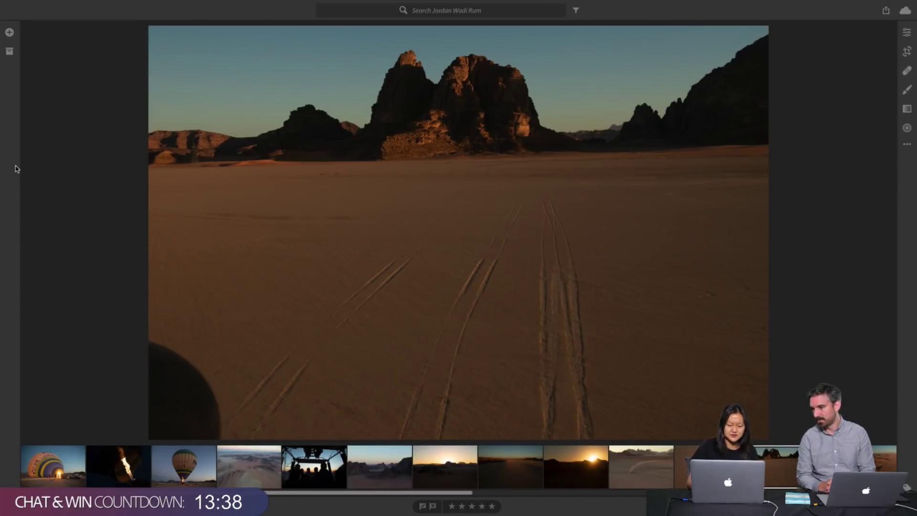
View the aerial desert photos, from the long shadows on the sand to the circular tire tracks.
key("Right")
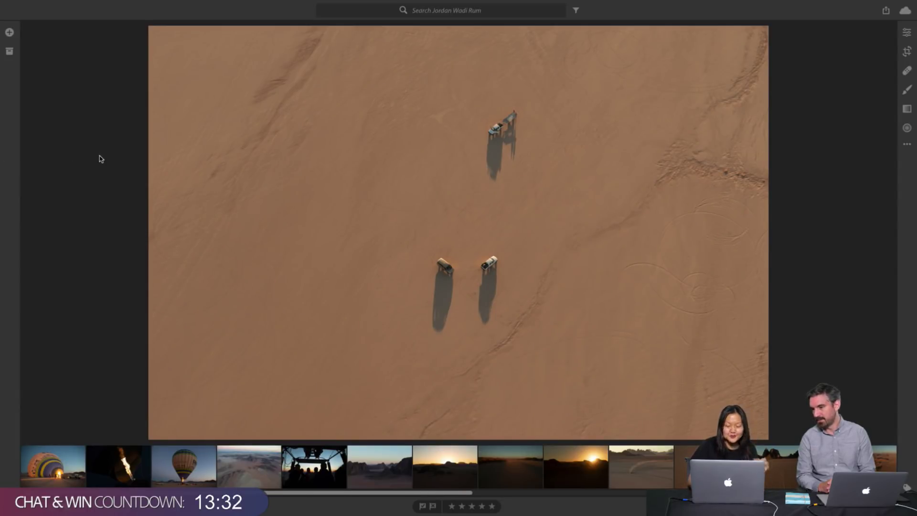
key("Right")
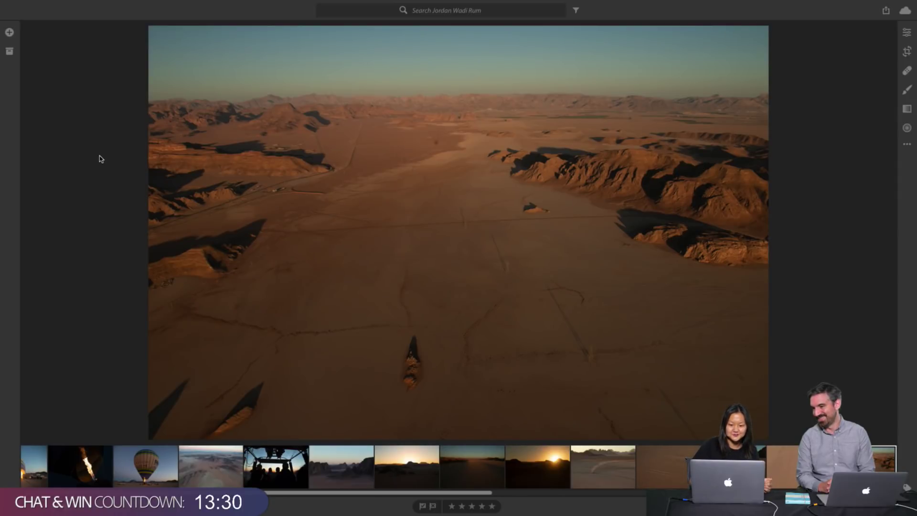
key("Right")
key("Right")
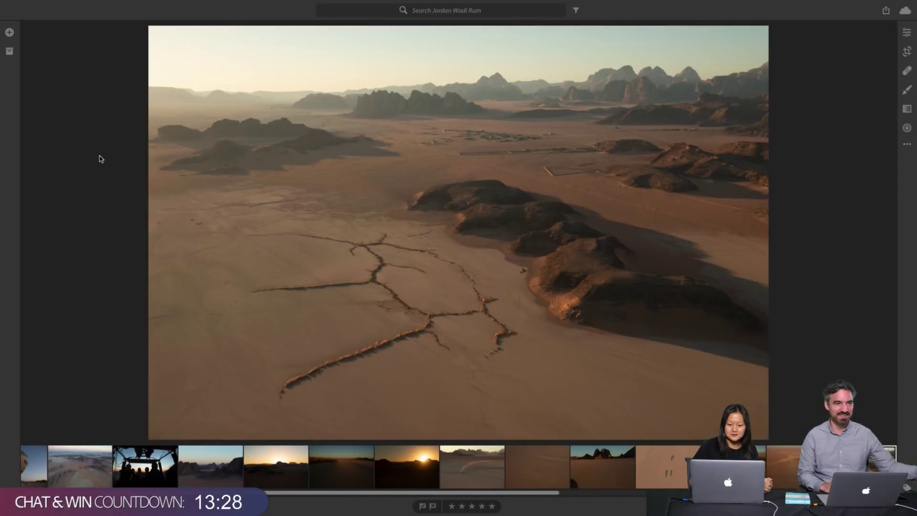
key("Right")
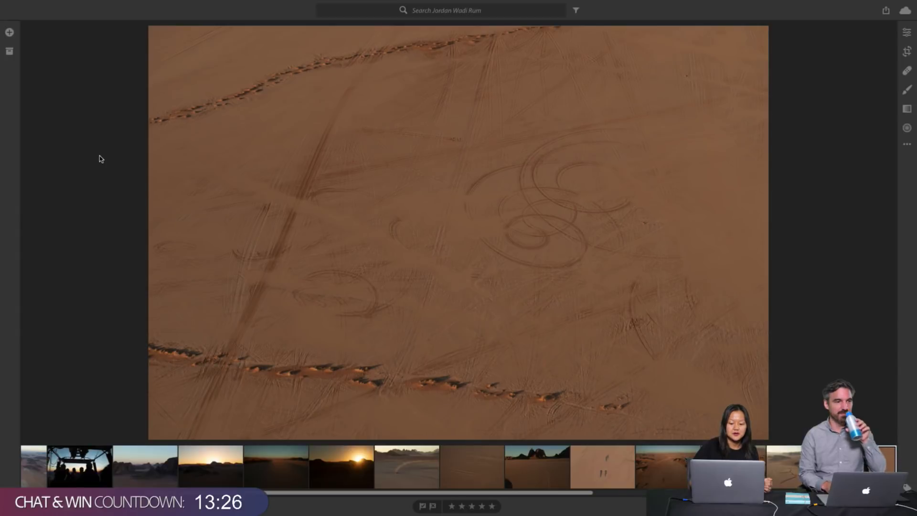
View the balloon shadow photos, the curving tracks and the two pickup trucks, up to the balloon shadow beside two people.
key("Right")
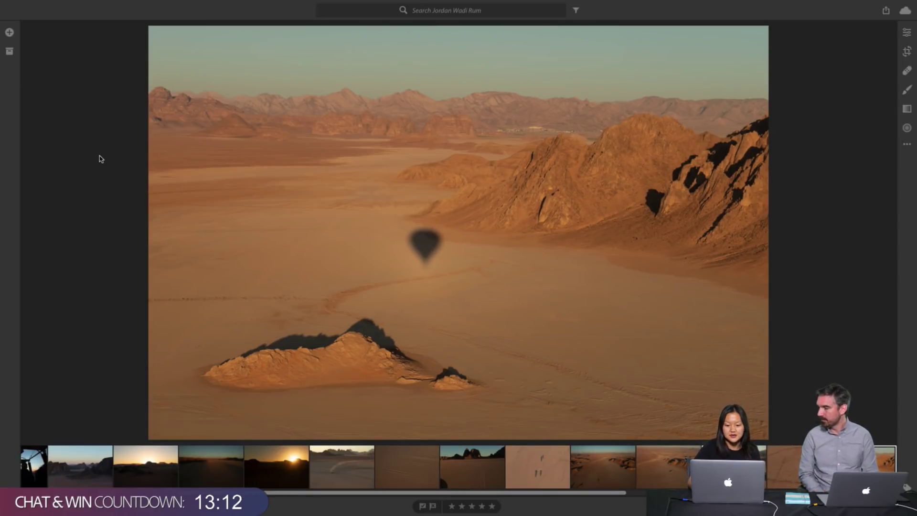
key("Right")
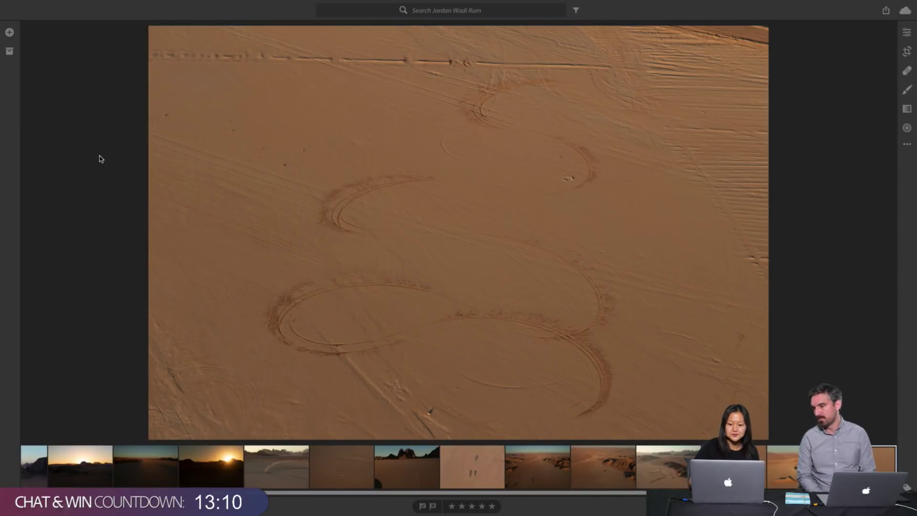
key("Right")
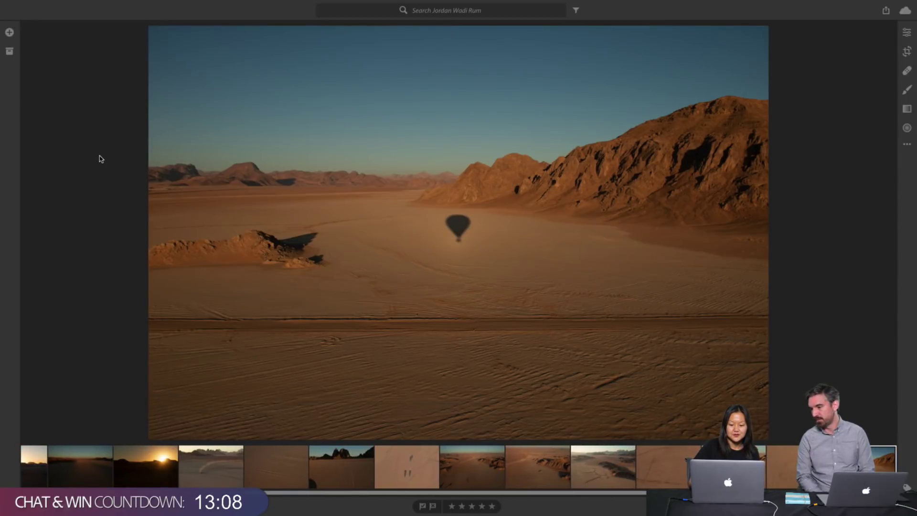
key("Right")
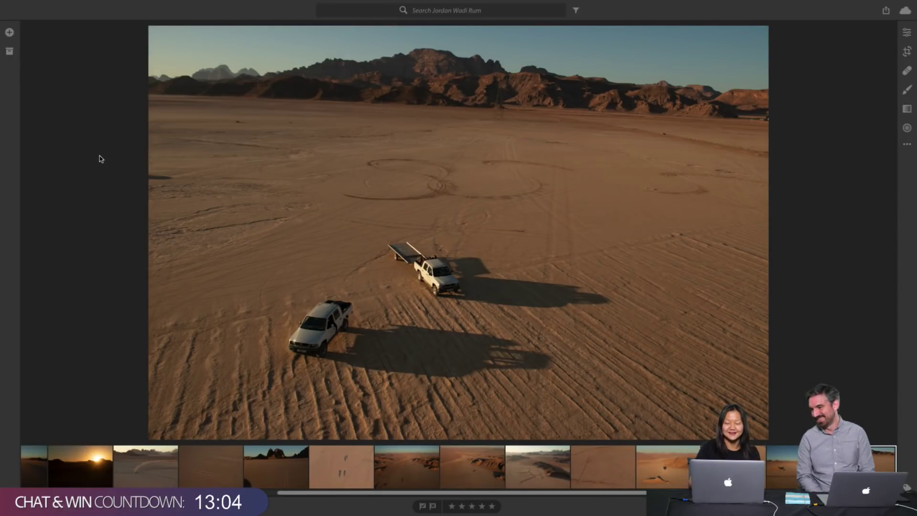
key("Right")
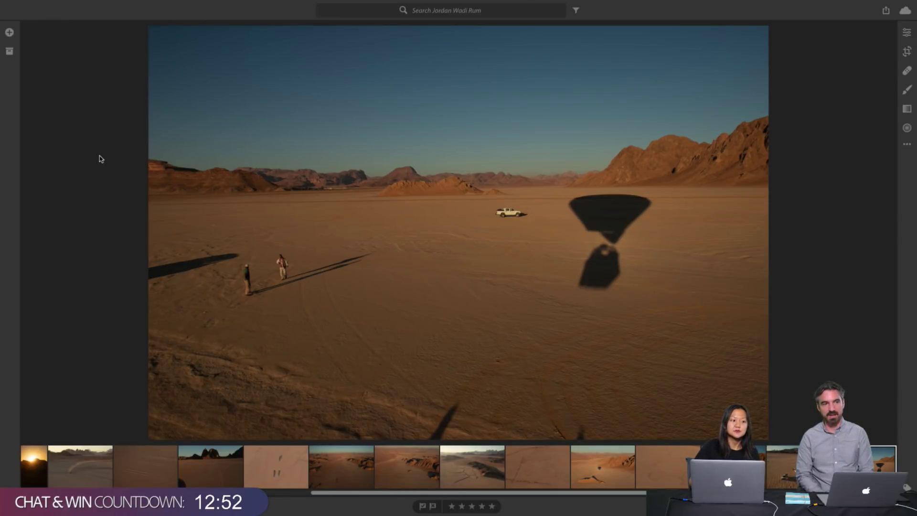
View the remaining balloon album photos, from the inflated balloon's interior to the crew packing up and the basket on its trailer.
key("Right")
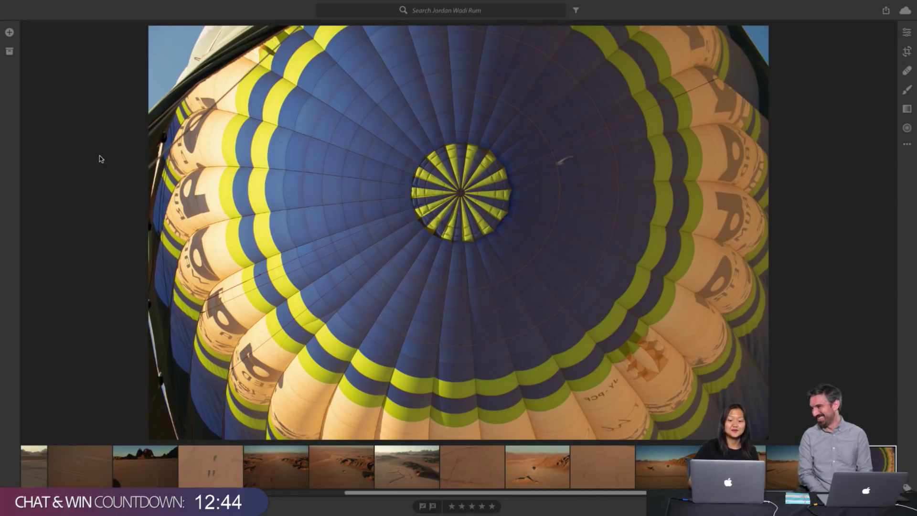
key("Right")
key("Right")
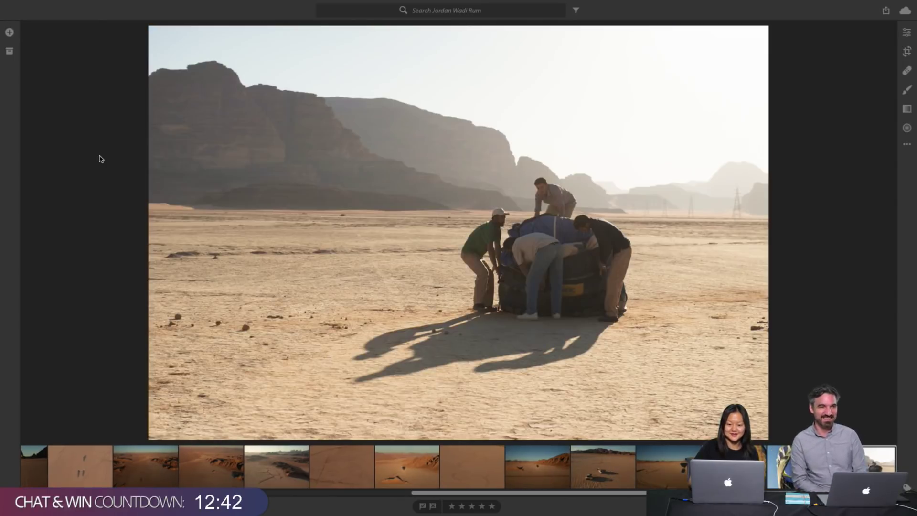
key("Right")
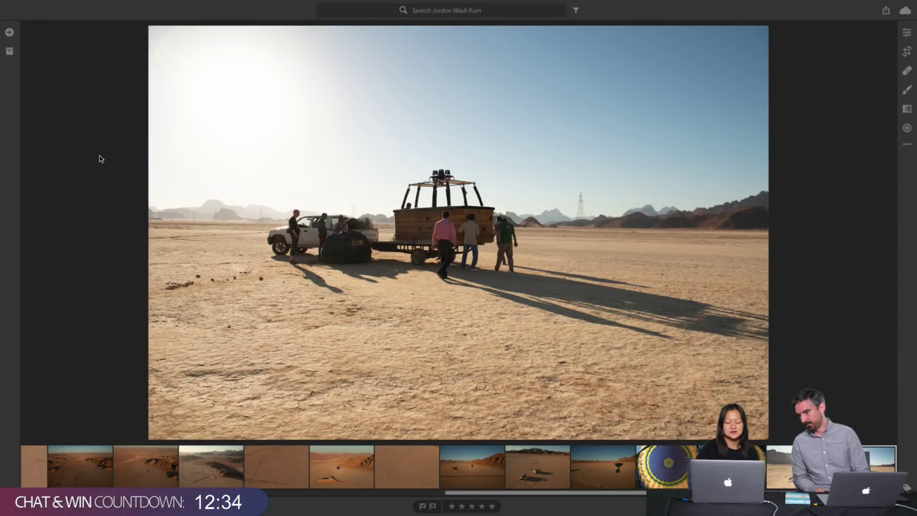
key("Right")
Compare the two photos of the balloon's interior, then return to the album grid.
key("Left")
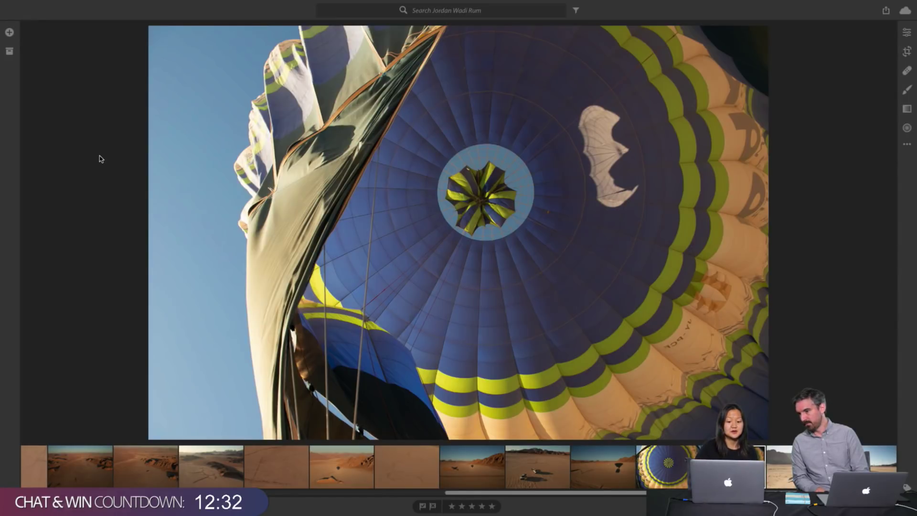
key("Left")
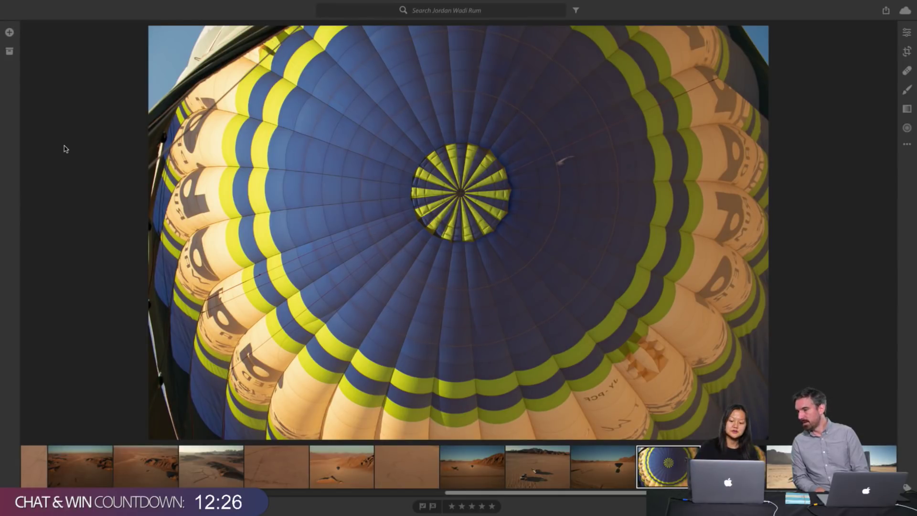
key("Right")
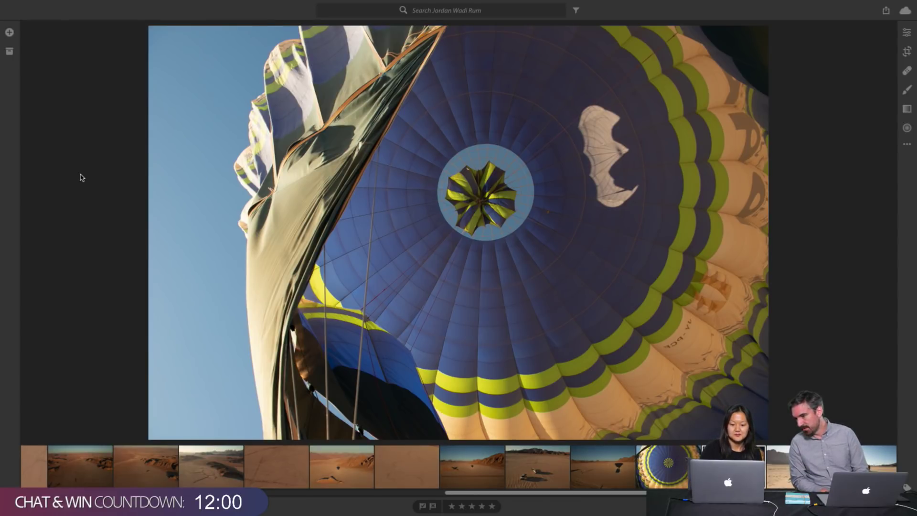
key("shift+g")
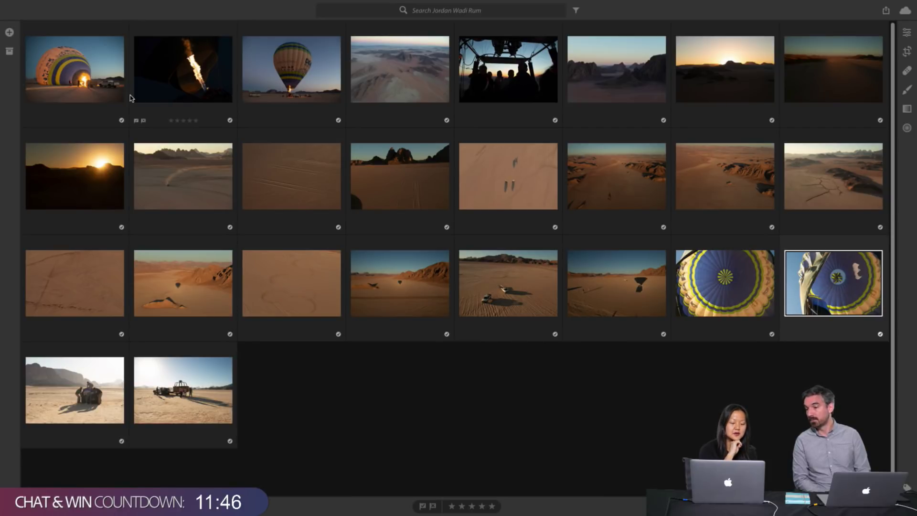
Flag the circular tire tracks photo as rejected, remove the flag again and clear the photo selection.
left_click(252, 334)
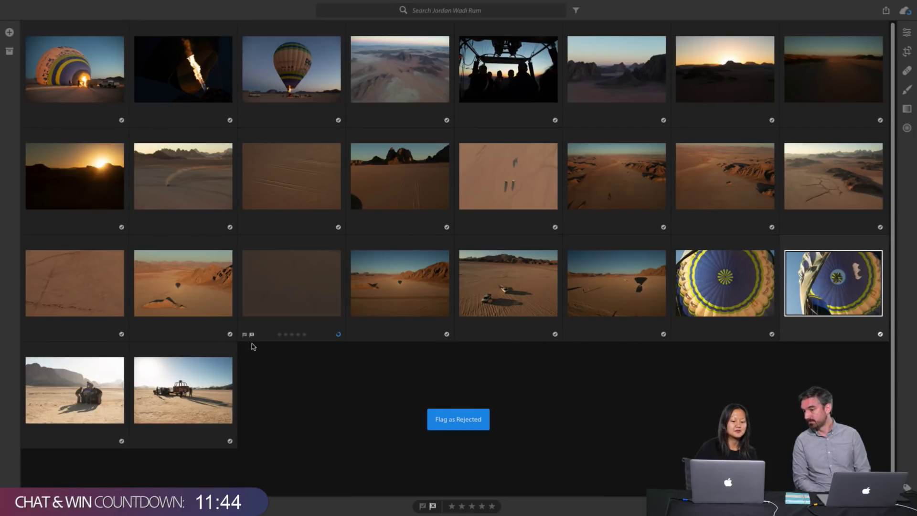
left_click(252, 336)
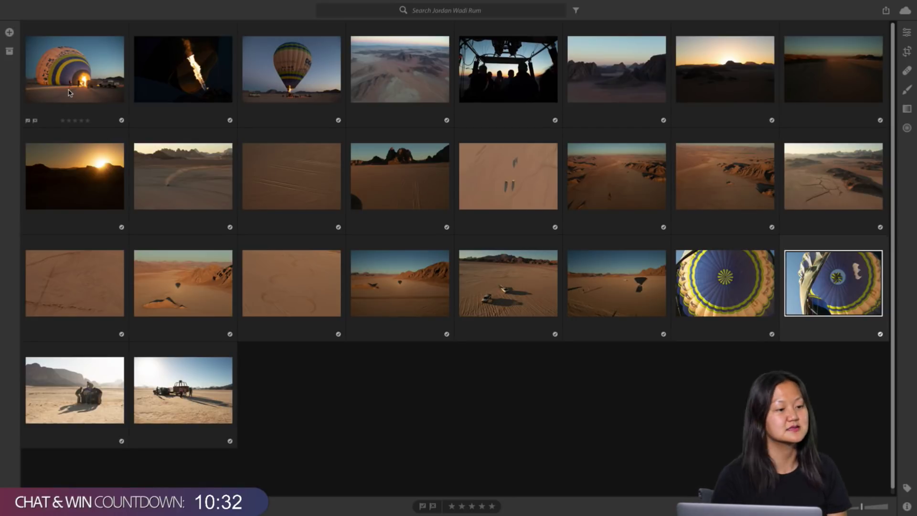
left_click(297, 385)
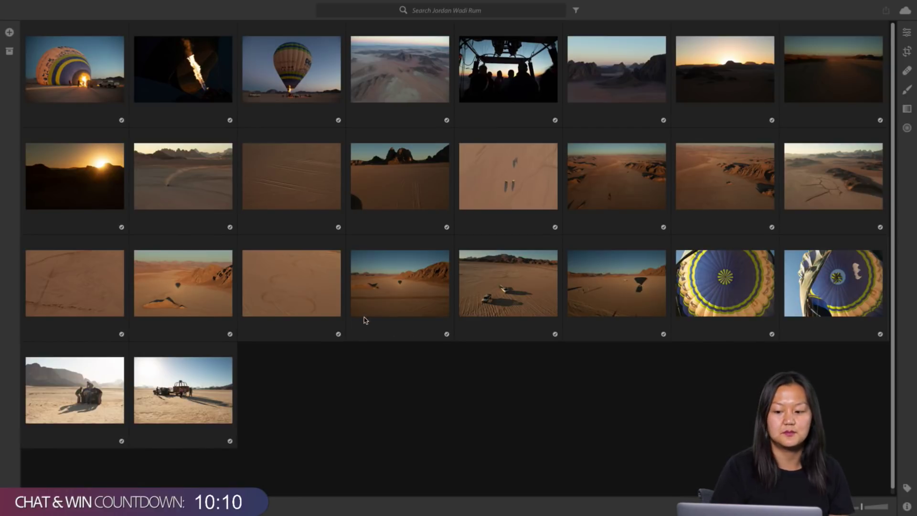
Enlarge the photo of the balloon shadow behind the small rock outcrop and compare it with the wider balloon shadow shot.
double_click(189, 320)
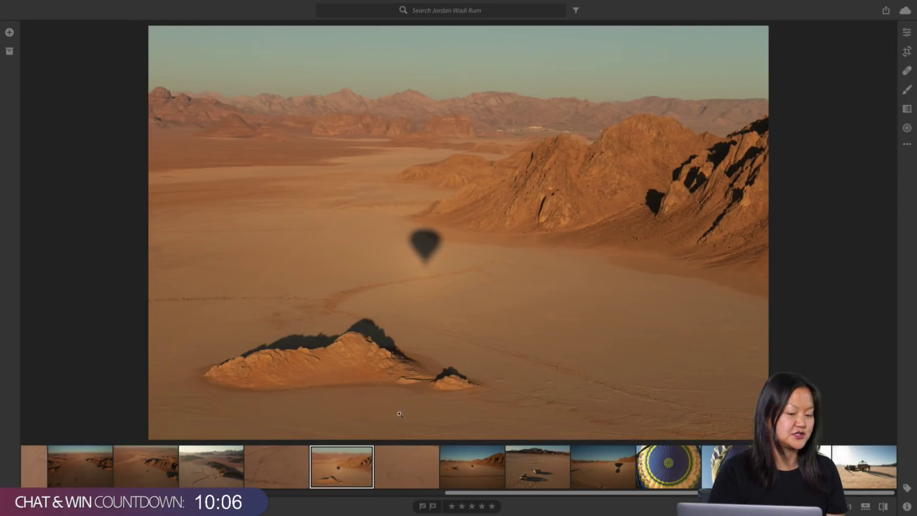
left_click(497, 466)
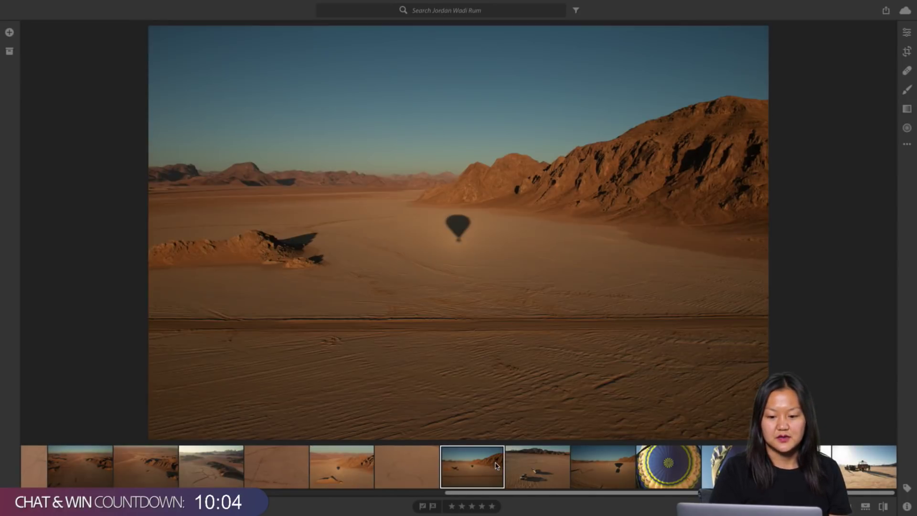
left_click(347, 468)
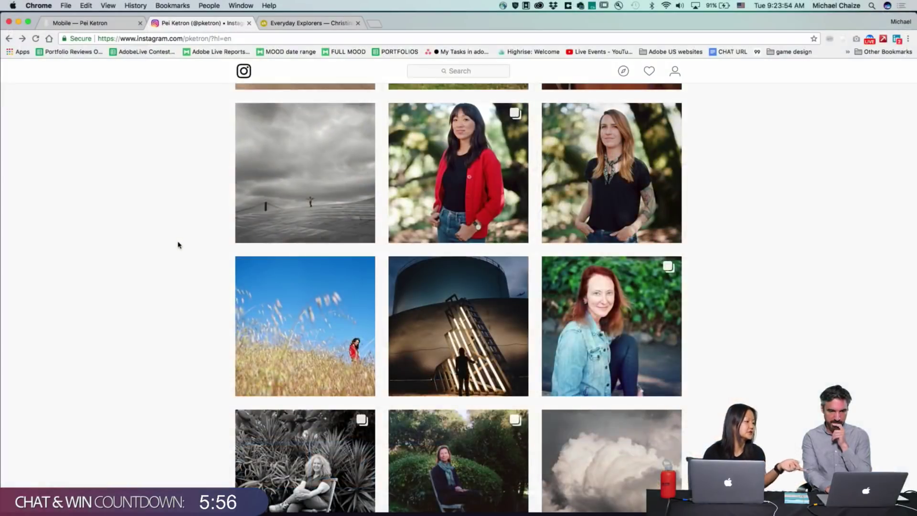
Find the black-and-white portraits in the Instagram profile, view the post of the woman with glasses and close it.
scroll(178, 245, "down", 15)
scroll(177, 245, "down", 2)
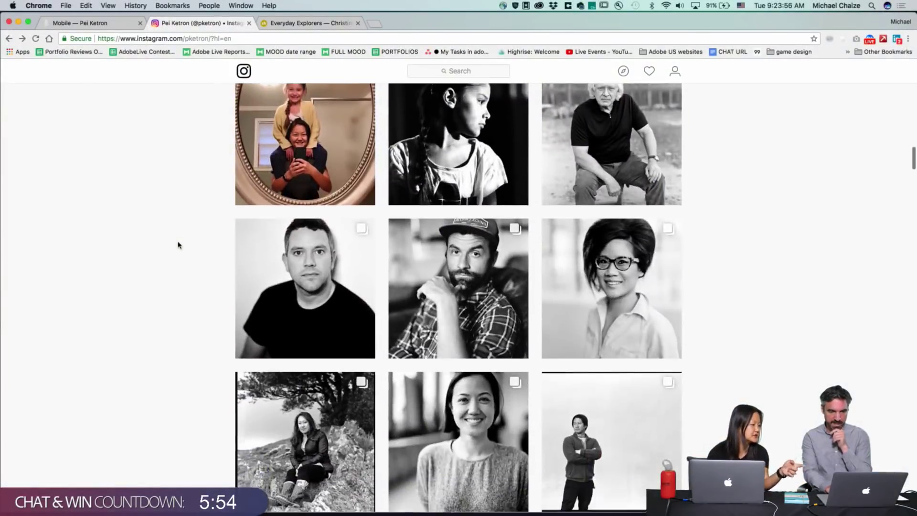
scroll(177, 245, "up", 2)
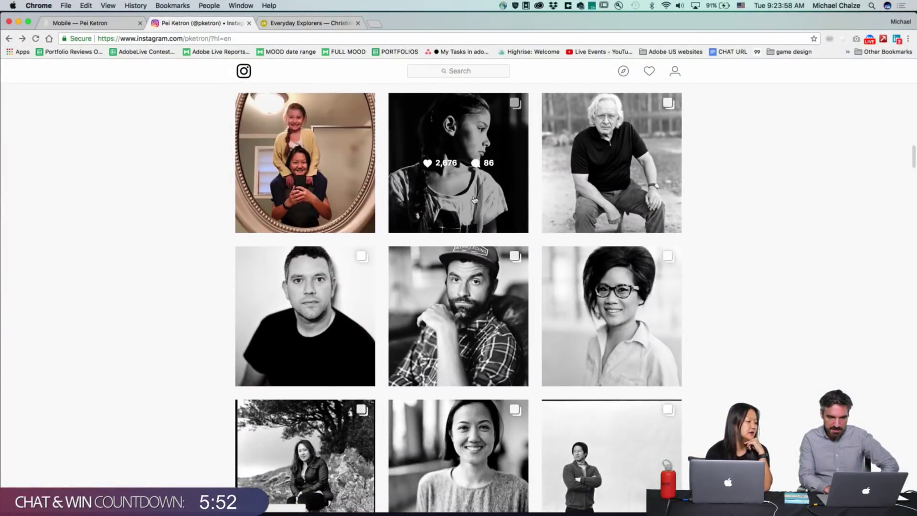
left_click(574, 352)
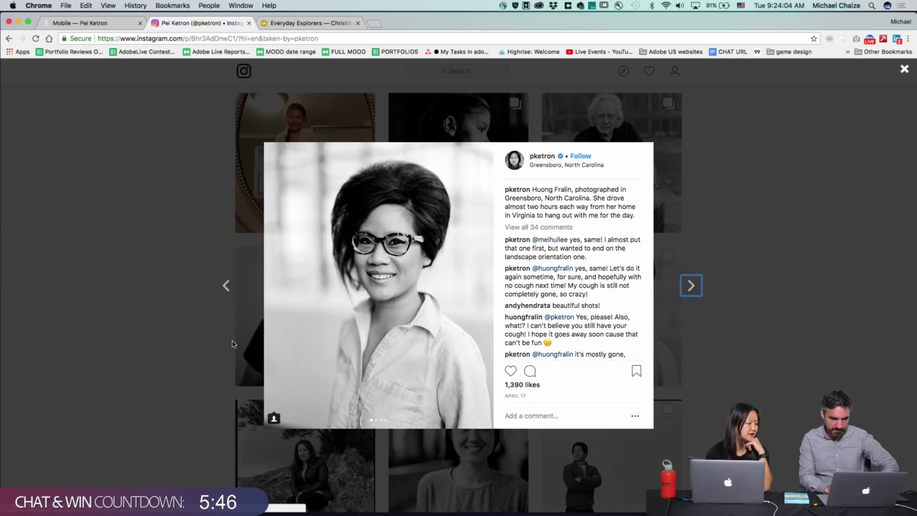
left_click(191, 329)
View and close the portrait posts of the woman in the white fur jacket and the woman standing before the bush.
scroll(191, 329, "down", 4)
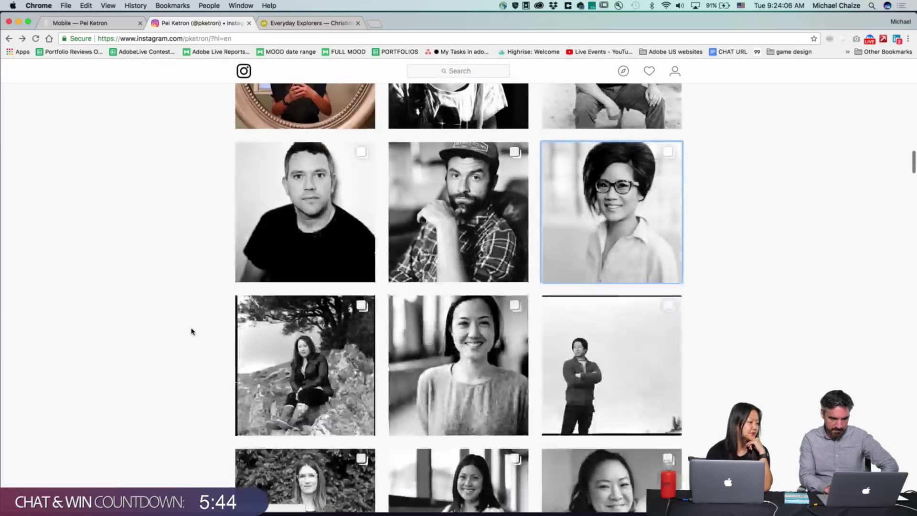
scroll(191, 331, "down", 2)
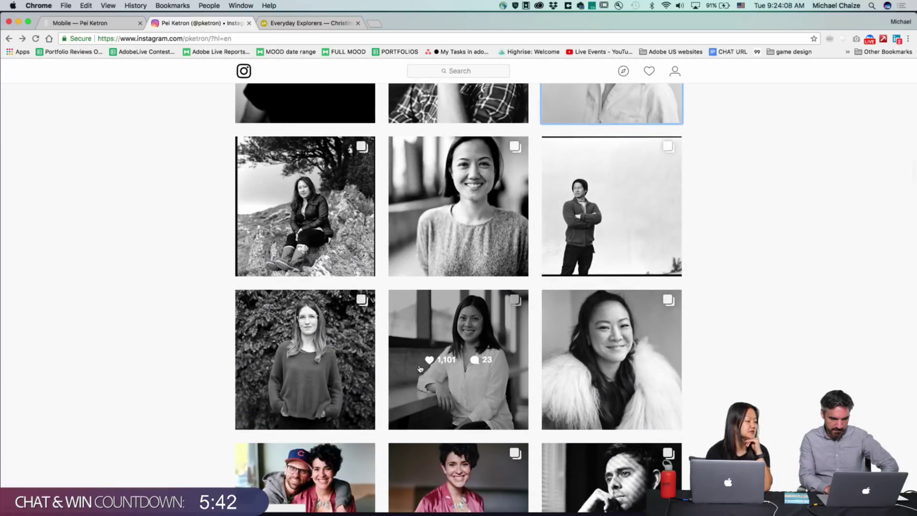
left_click(581, 323)
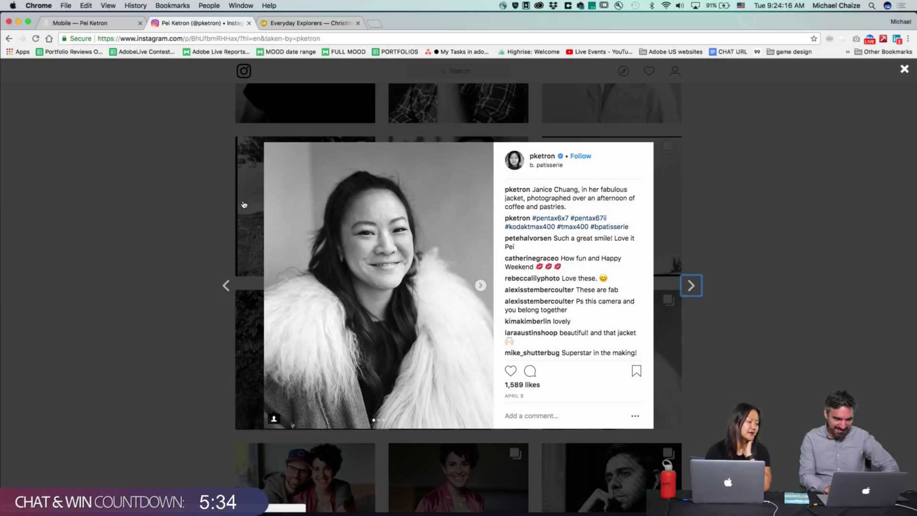
left_click(209, 211)
scroll(415, 225, "down", 3)
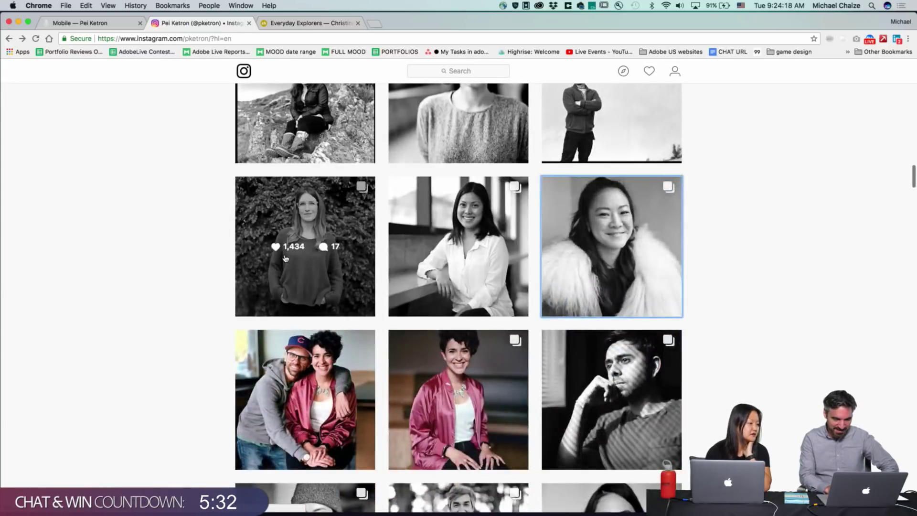
left_click(294, 273)
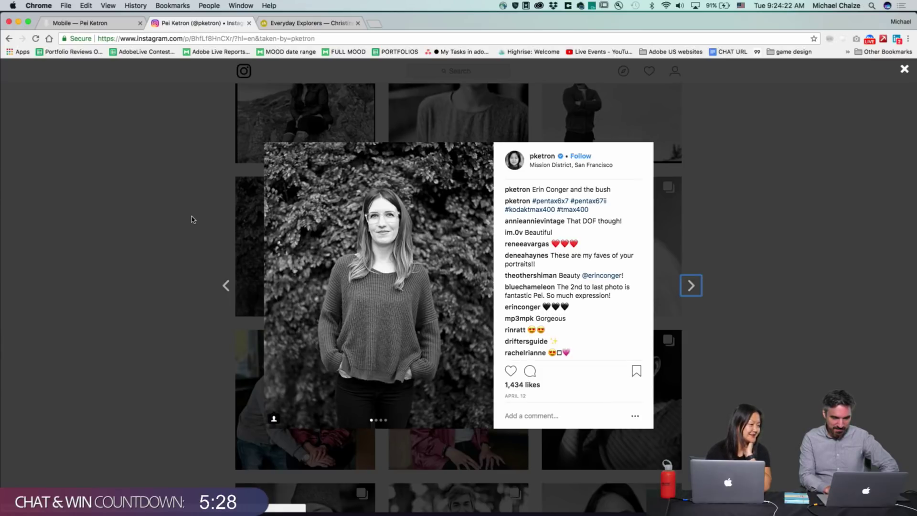
left_click(193, 219)
View and close the portrait posts of the smiling woman in the knitted sweater and the bearded man in the cap.
scroll(192, 220, "up", 2)
scroll(192, 219, "up", 1)
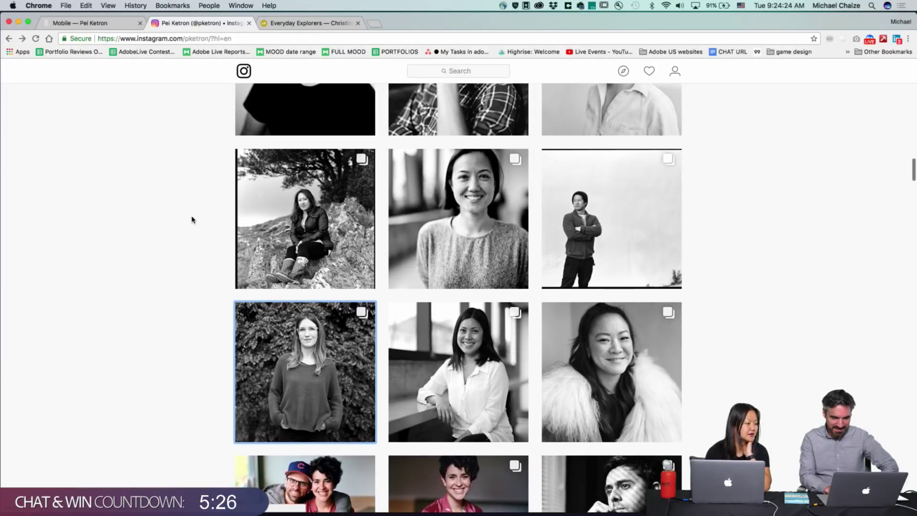
left_click(422, 272)
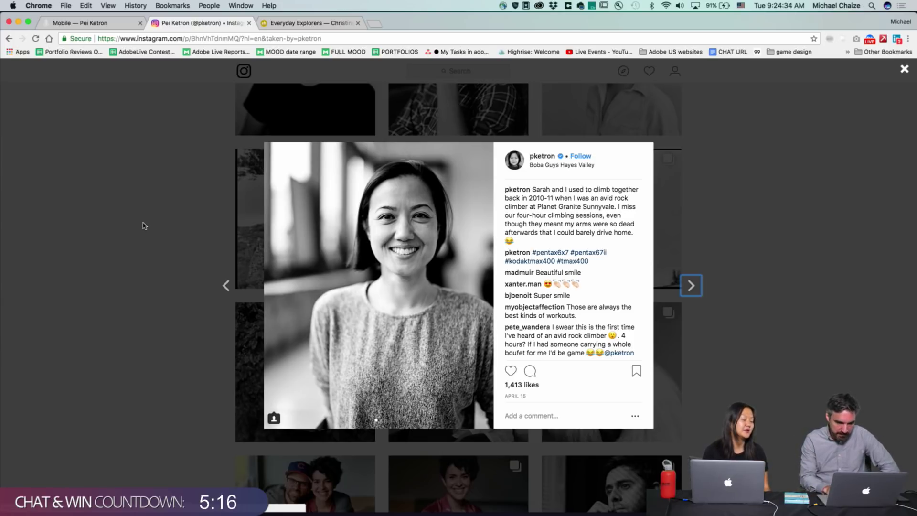
left_click(143, 226)
scroll(164, 217, "up", 3)
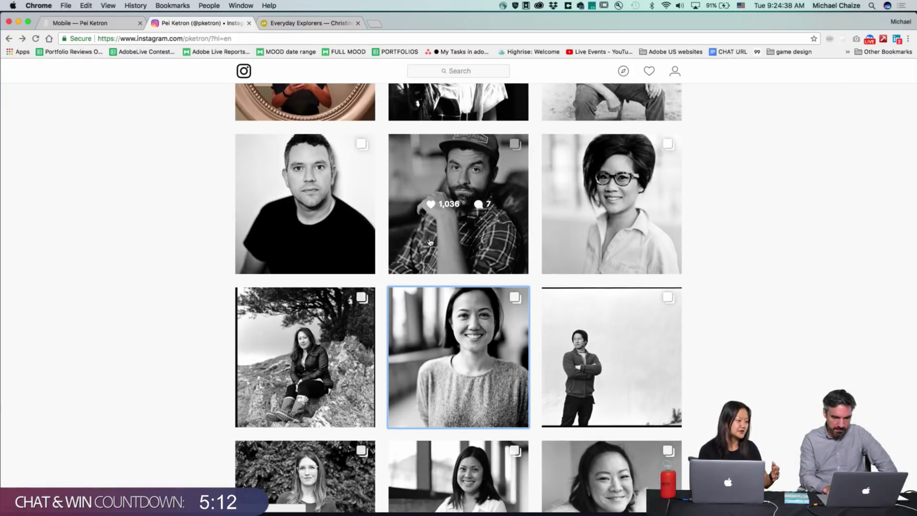
left_click(424, 211)
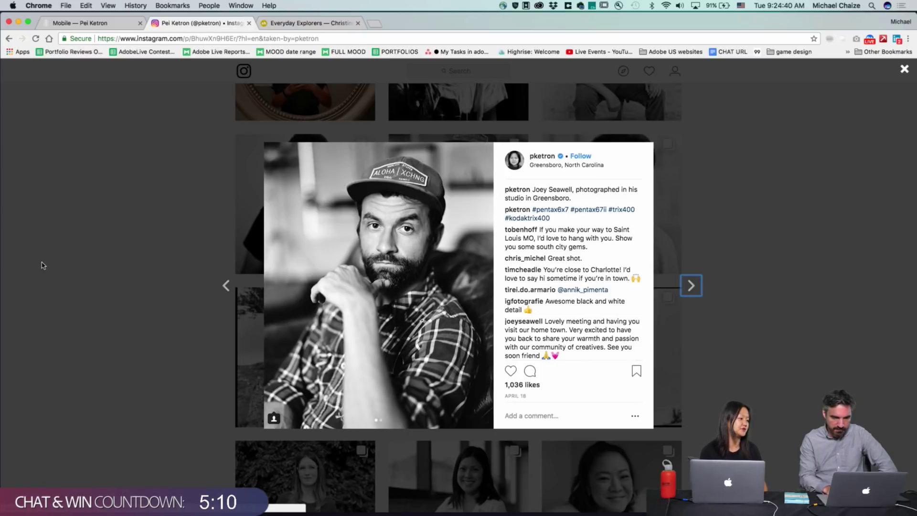
left_click(145, 196)
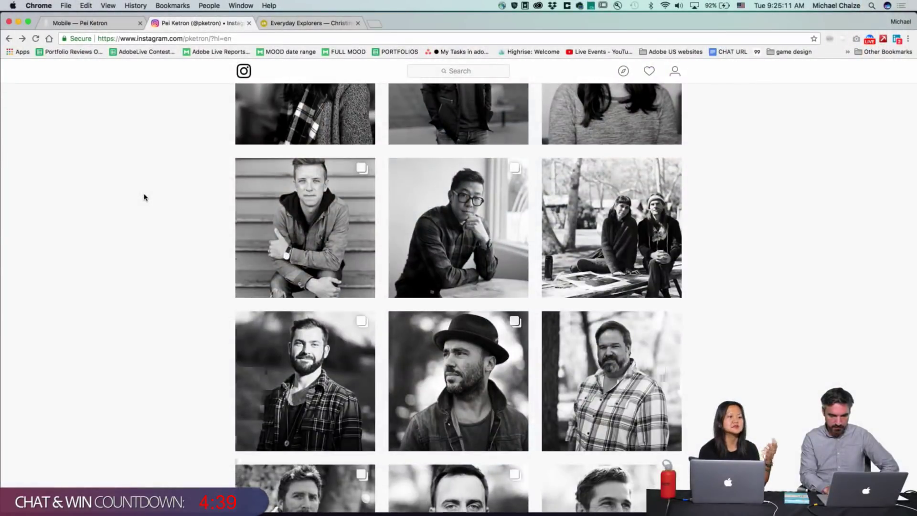
Look over the older black-and-white portraits in the profile grid, then go back up to the color landscape and costume photos.
scroll(144, 198, "down", 3)
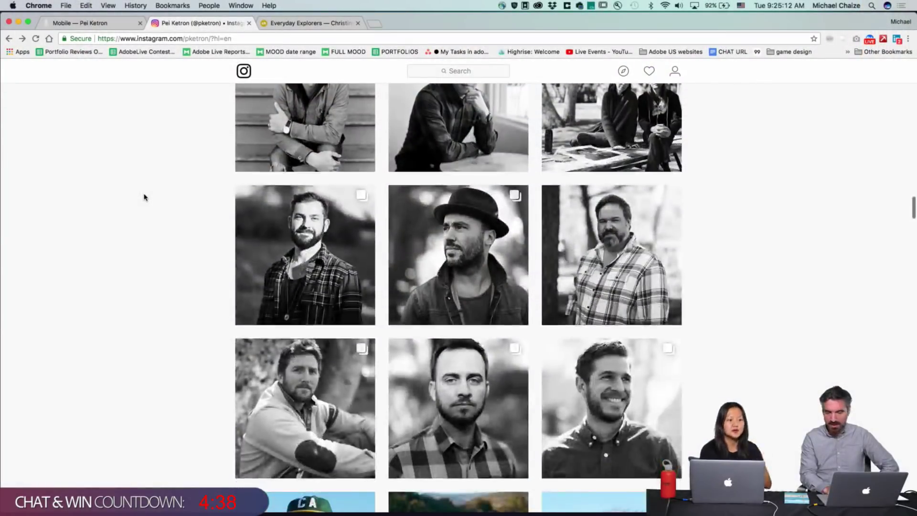
scroll(143, 197, "up", 1)
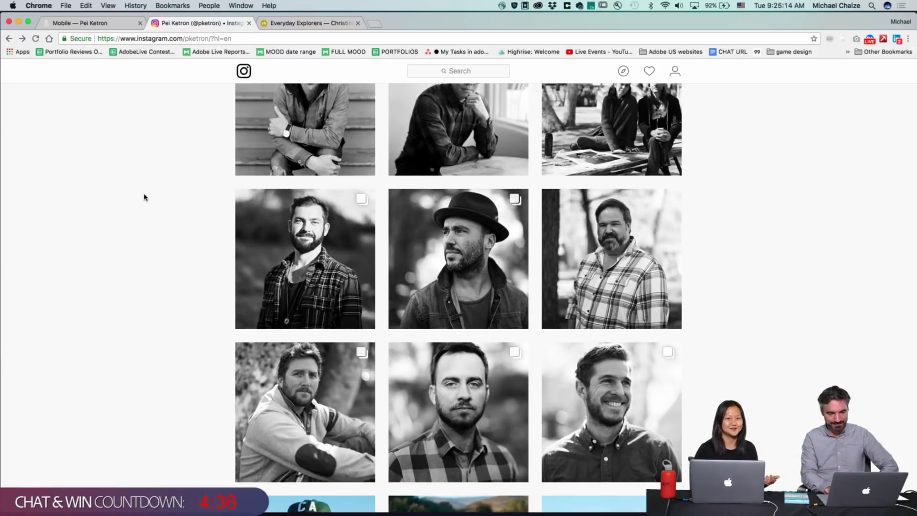
scroll(143, 197, "up", 5)
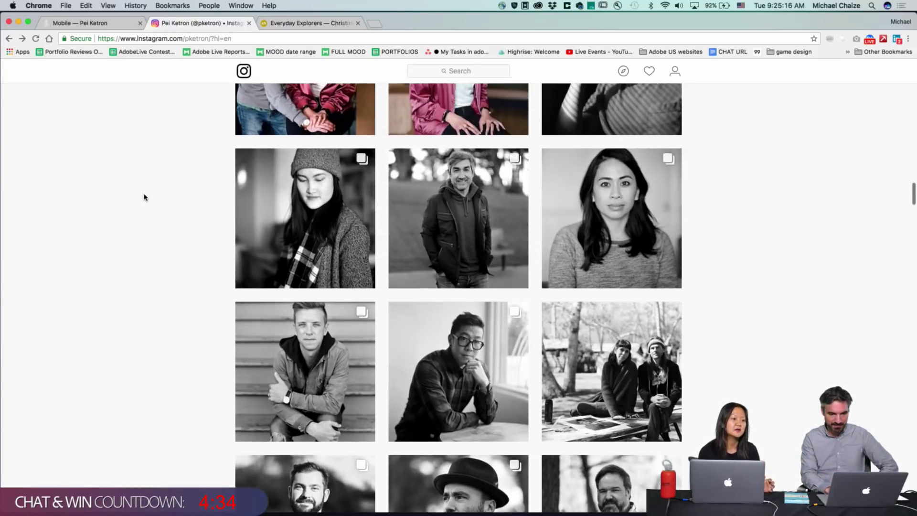
scroll(144, 197, "up", 5)
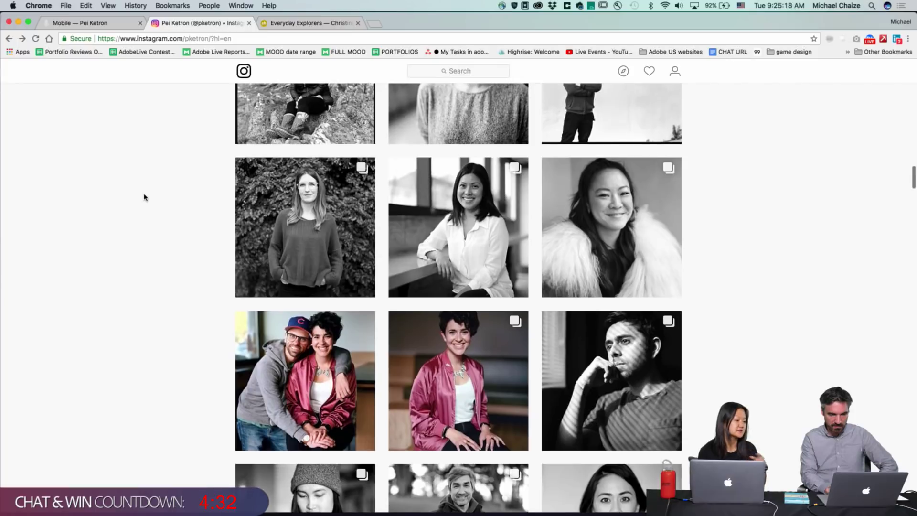
scroll(143, 198, "up", 2)
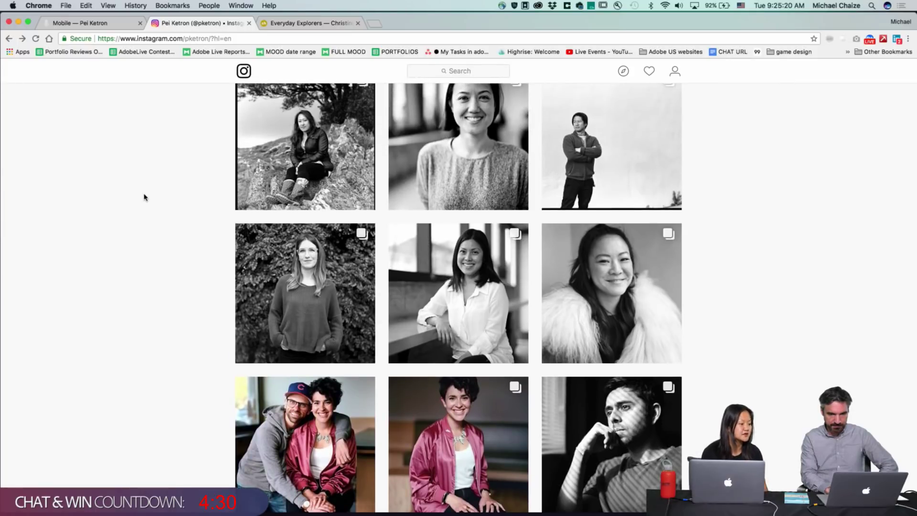
scroll(144, 197, "up", 2)
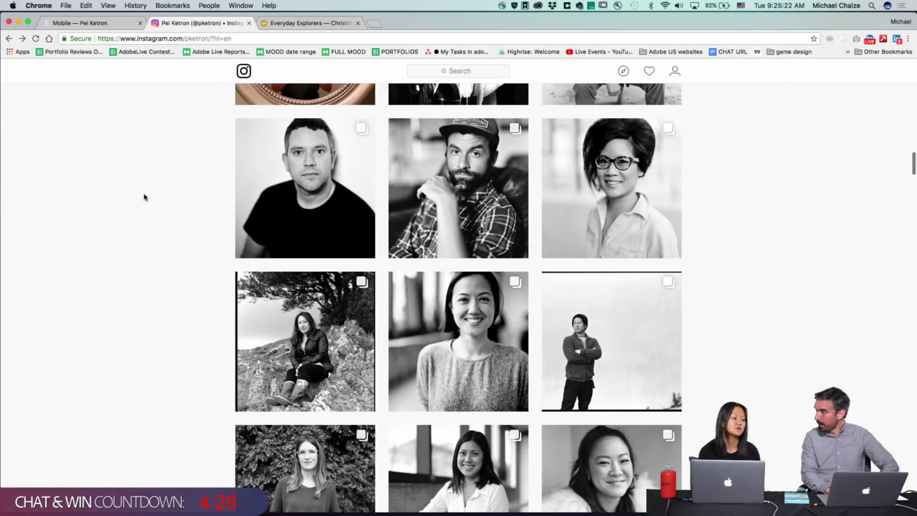
scroll(144, 197, "up", 1)
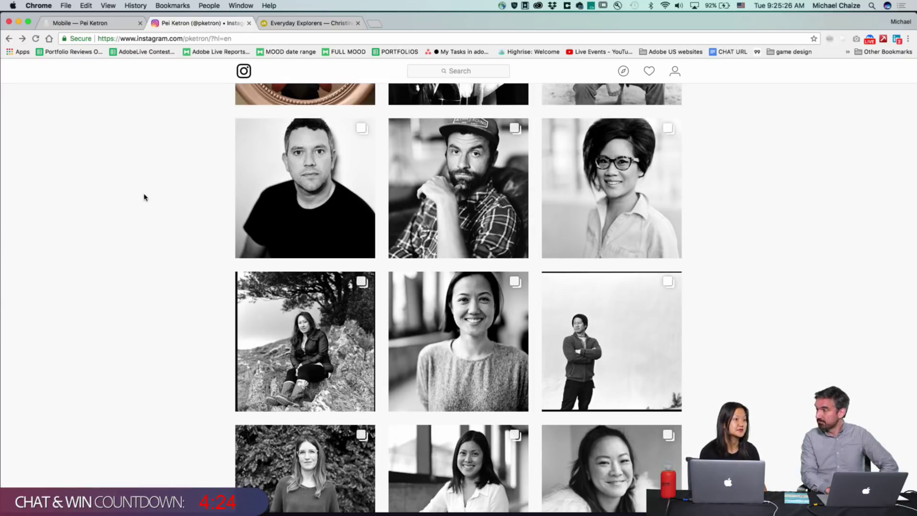
scroll(145, 197, "up", 5)
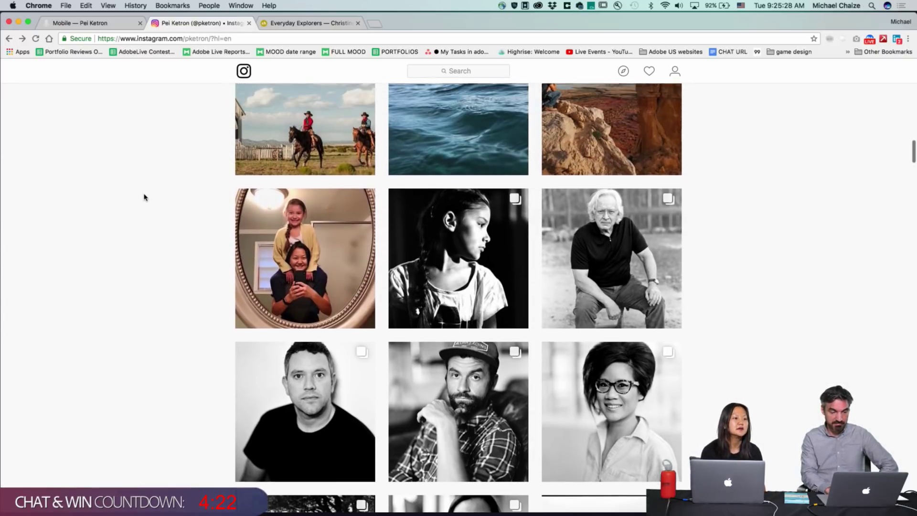
scroll(144, 197, "up", 4)
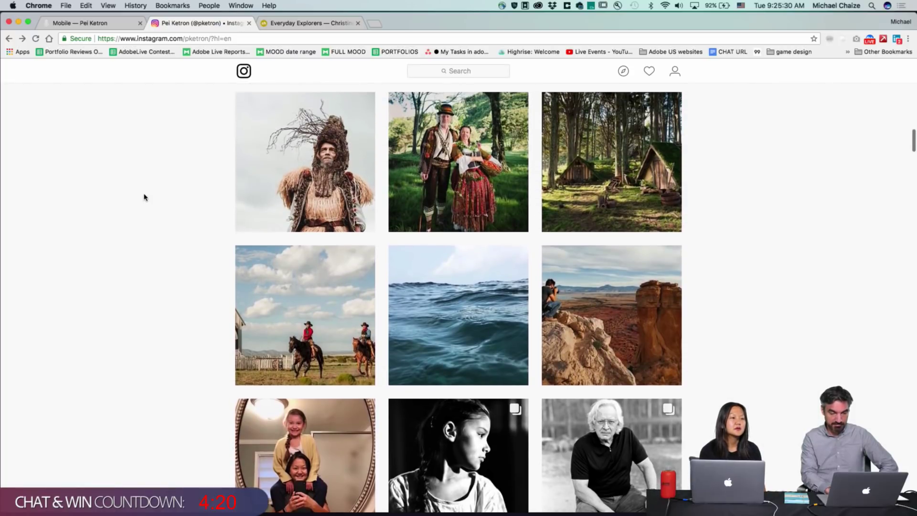
Look over the Instagram profile's grid from the black-and-white portraits back up to the profile header and newest posts.
scroll(144, 197, "down", 1)
scroll(144, 197, "down", 4)
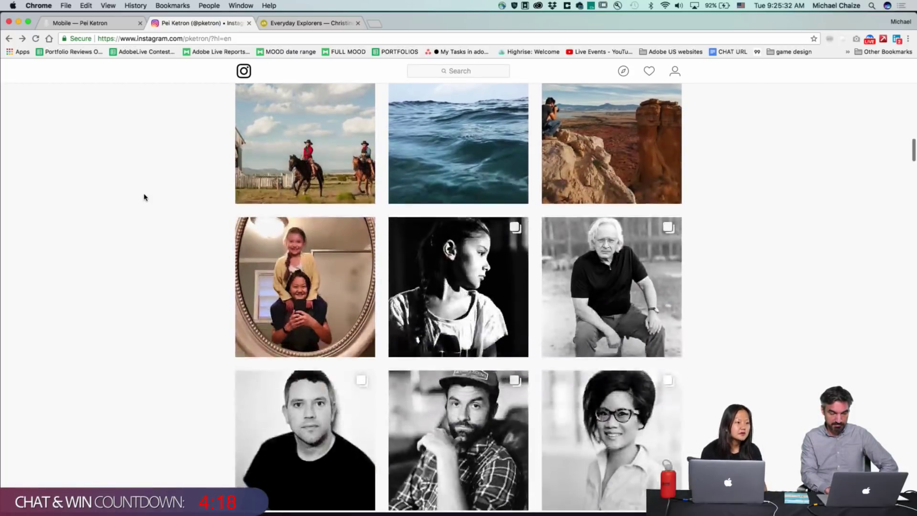
scroll(138, 250, "up", 10)
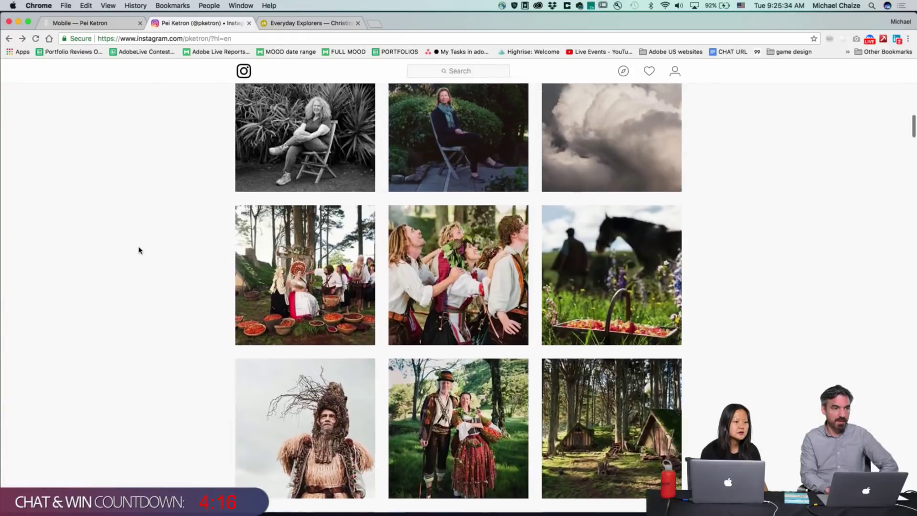
scroll(138, 250, "up", 15)
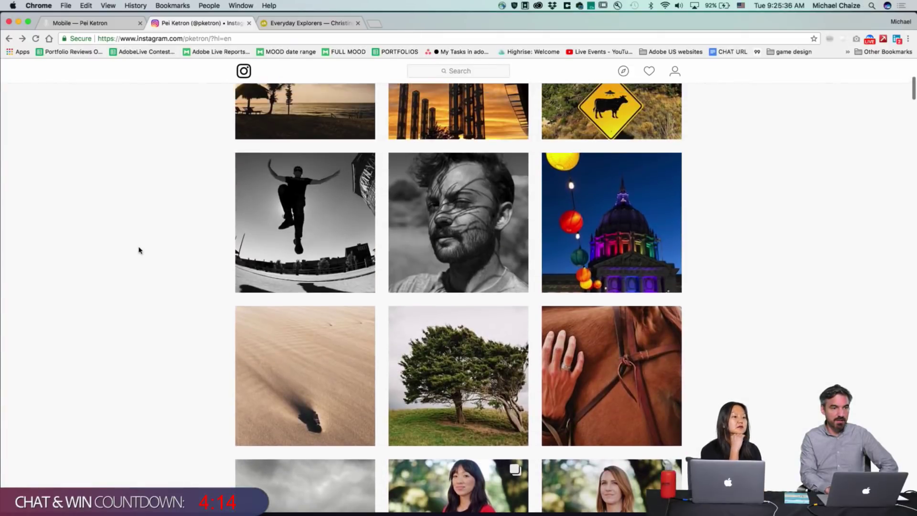
scroll(138, 250, "up", 5)
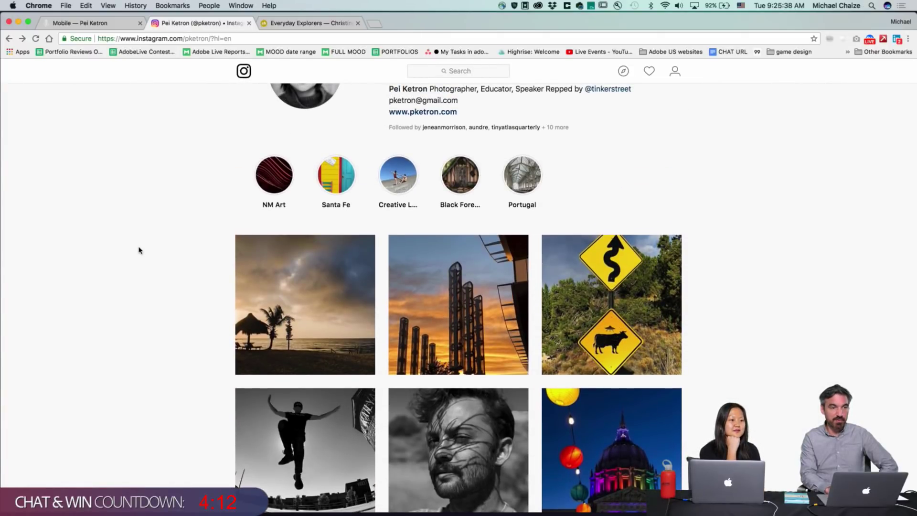
scroll(138, 250, "up", 2)
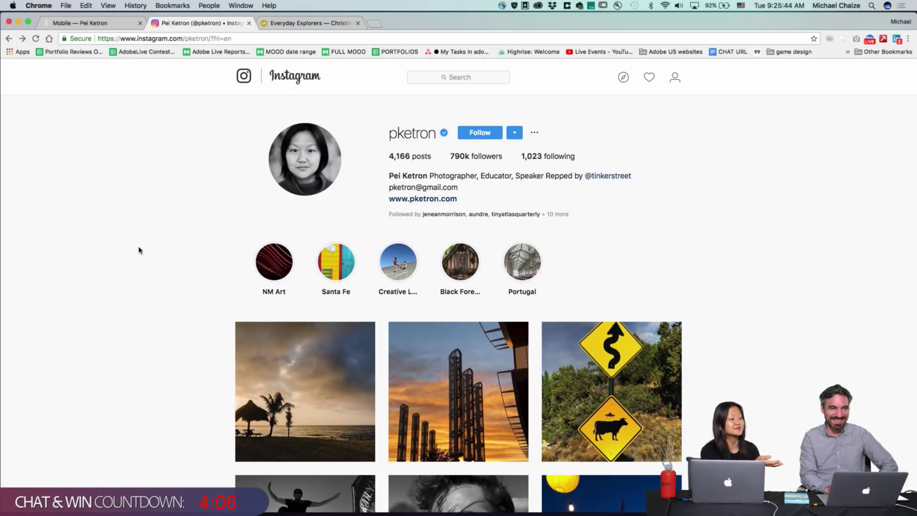
scroll(123, 297, "down", 1)
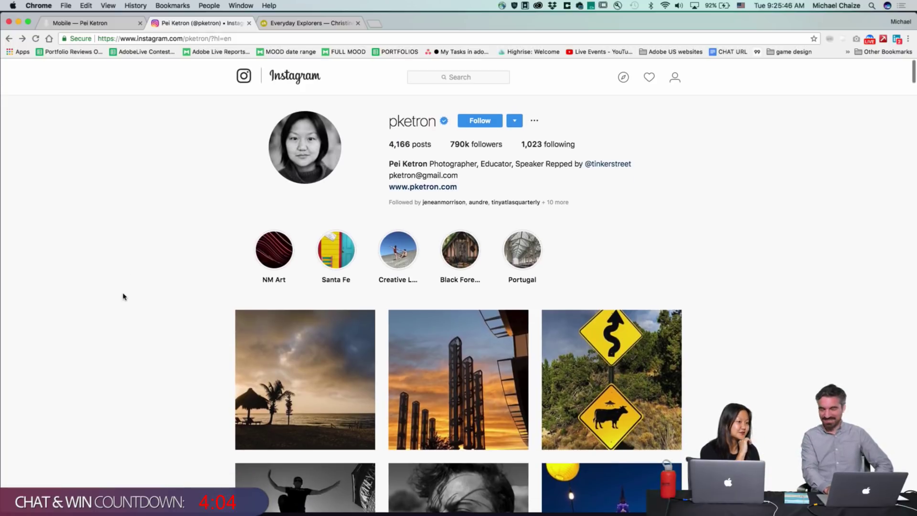
scroll(123, 297, "up", 1)
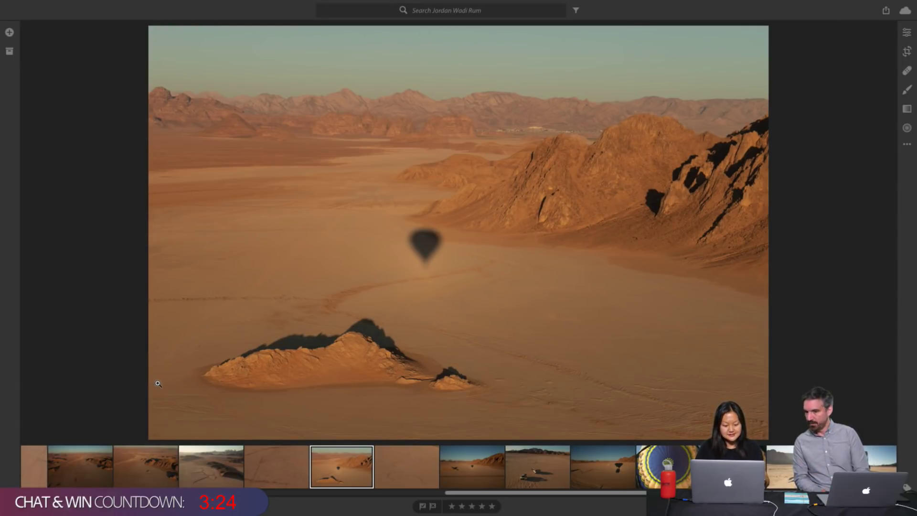
Return to the photo grid in Lightroom, show the album list, and open the first photo of the Honduras Pigeon Cay album.
key("g")
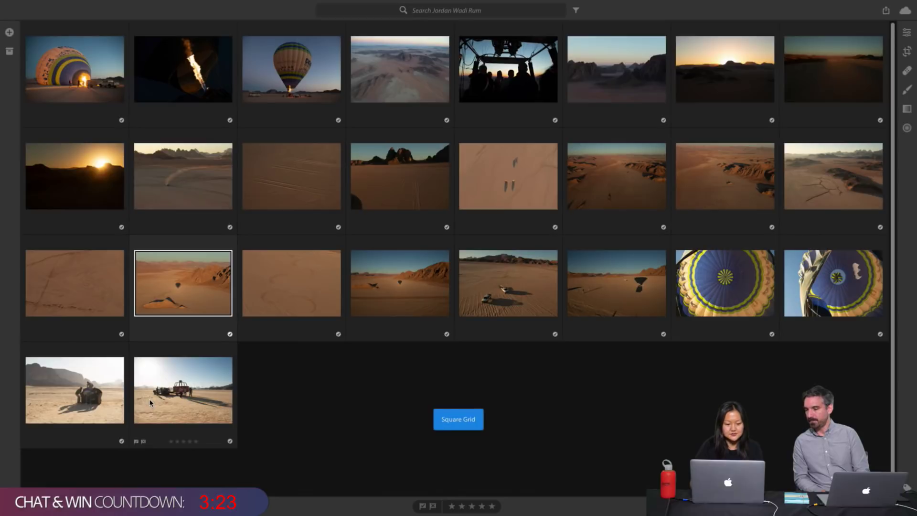
left_click(9, 51)
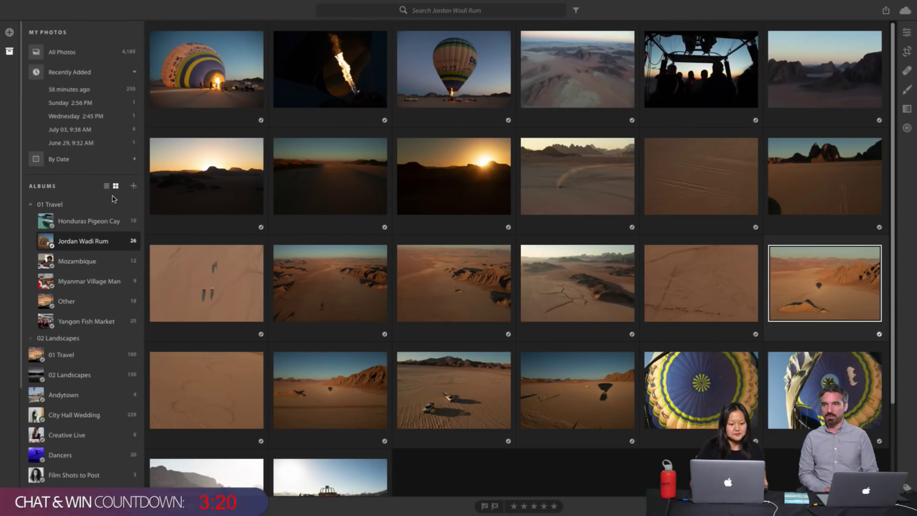
left_click(84, 222)
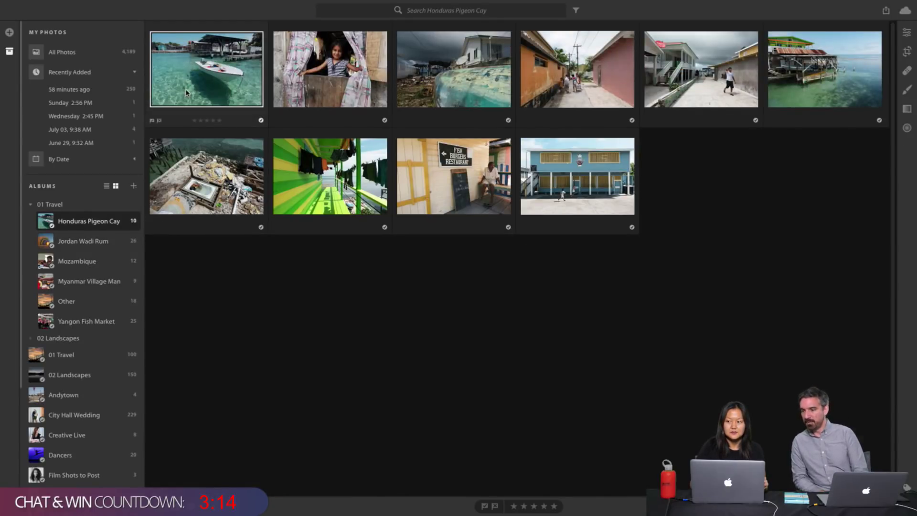
double_click(186, 93)
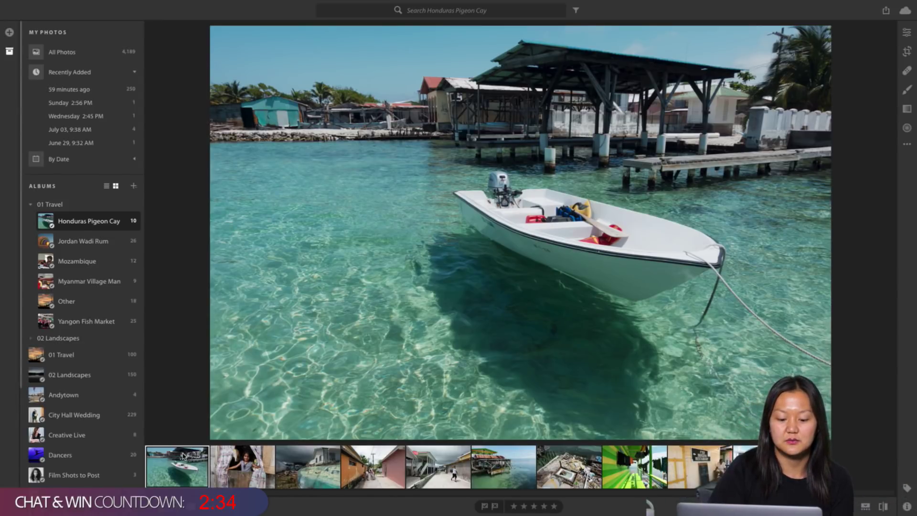
View the Honduras Pigeon Cay photos one by one, from the girl at the curtained window to the outdoor bathtub.
key("Right")
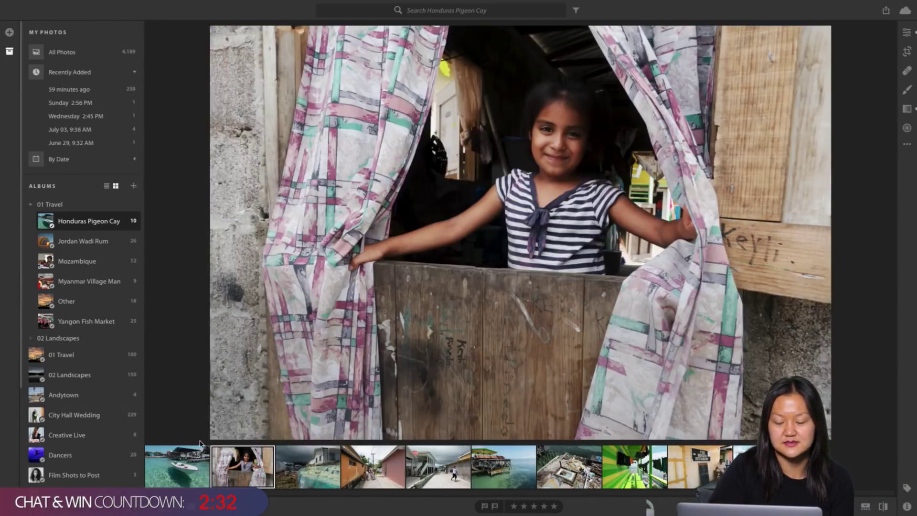
key("Right")
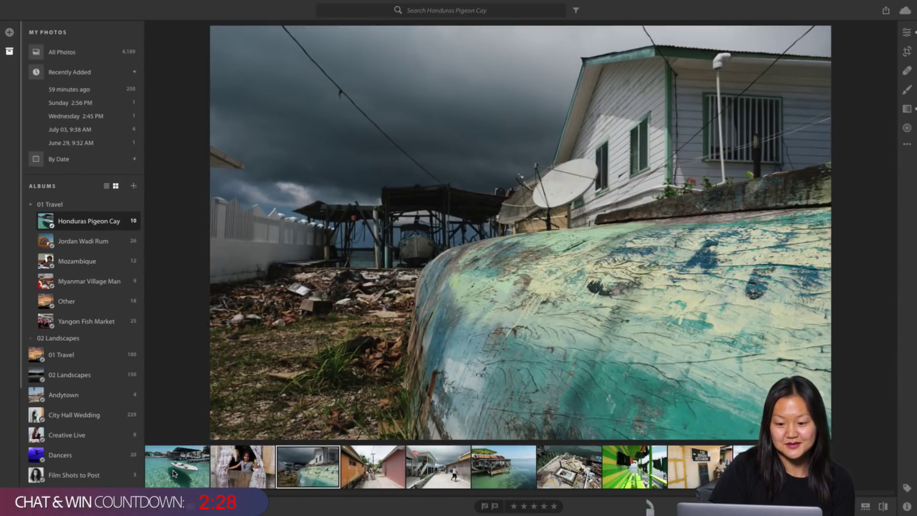
key("Right")
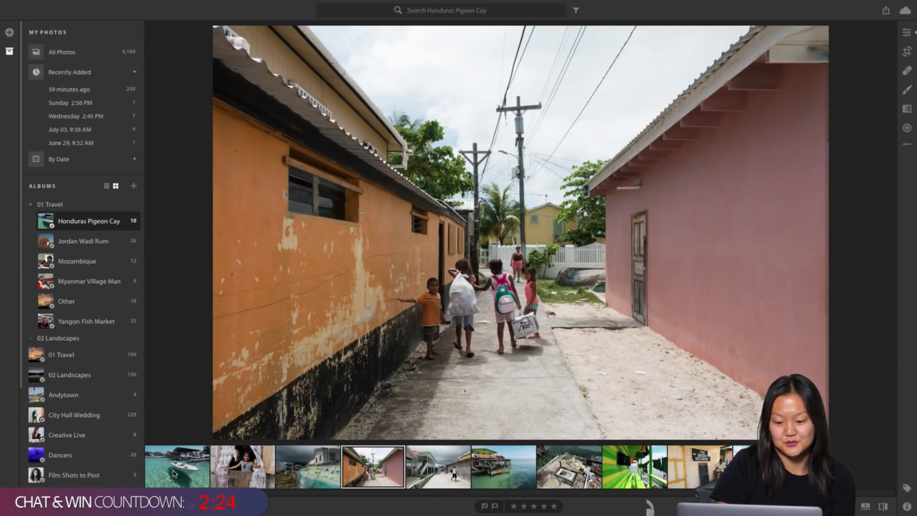
key("Right")
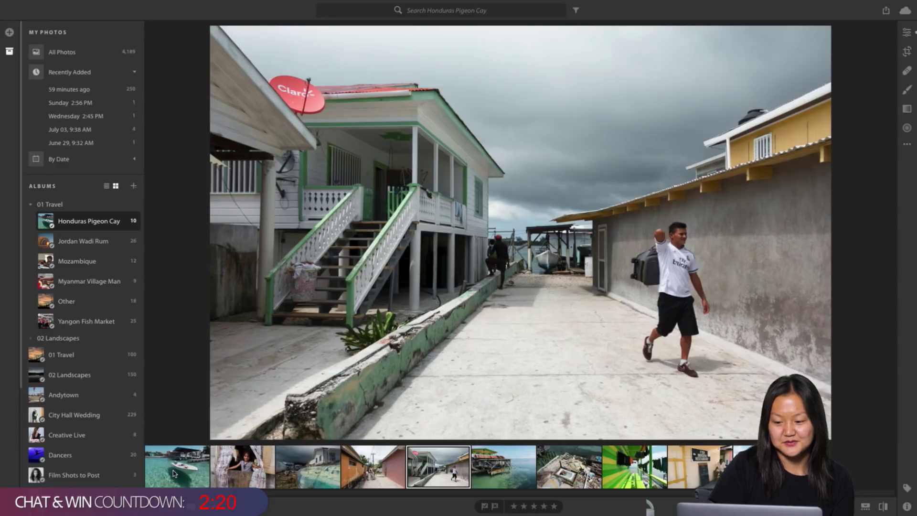
key("Right")
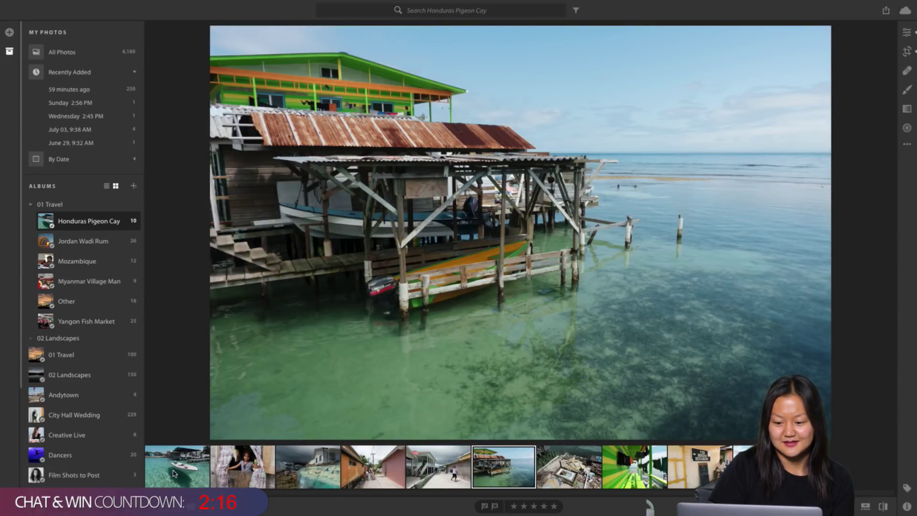
key("Right")
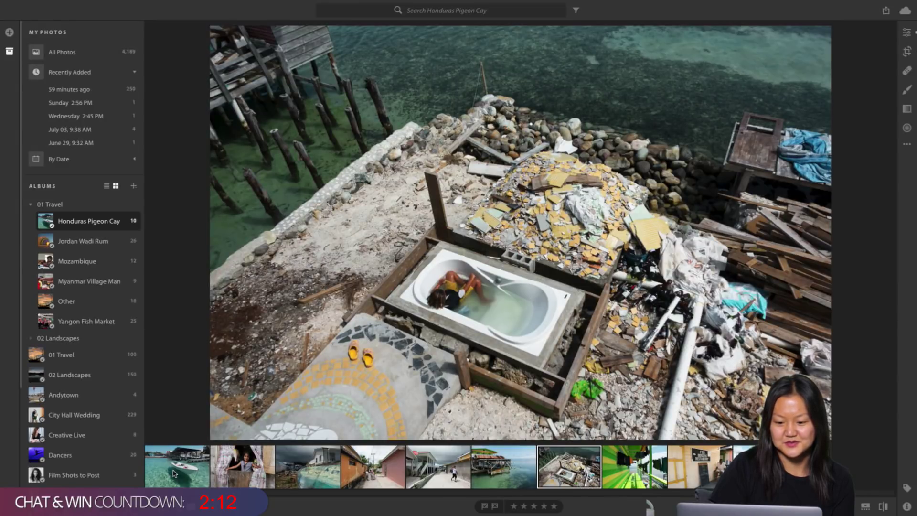
Revisit the stilt boathouse photo, then view the remaining Honduras photos through to the blue school building.
key("Left")
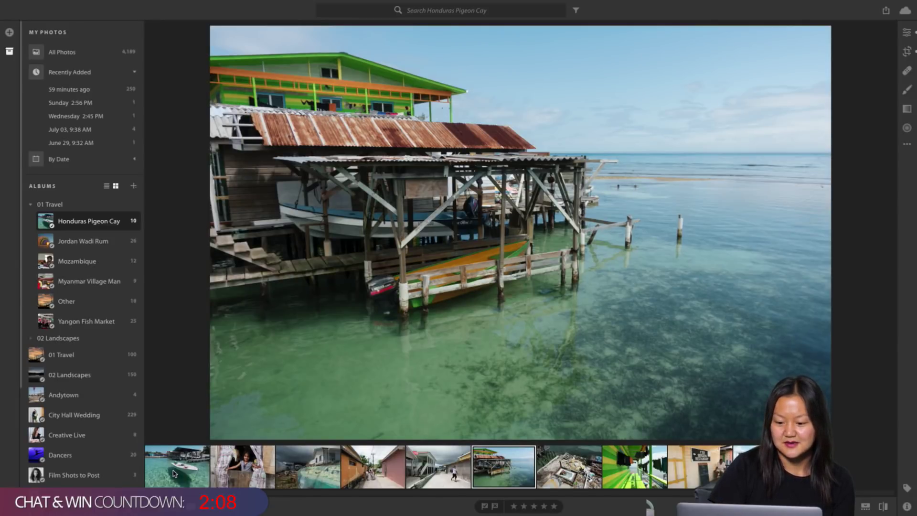
key("Right")
key("Right")
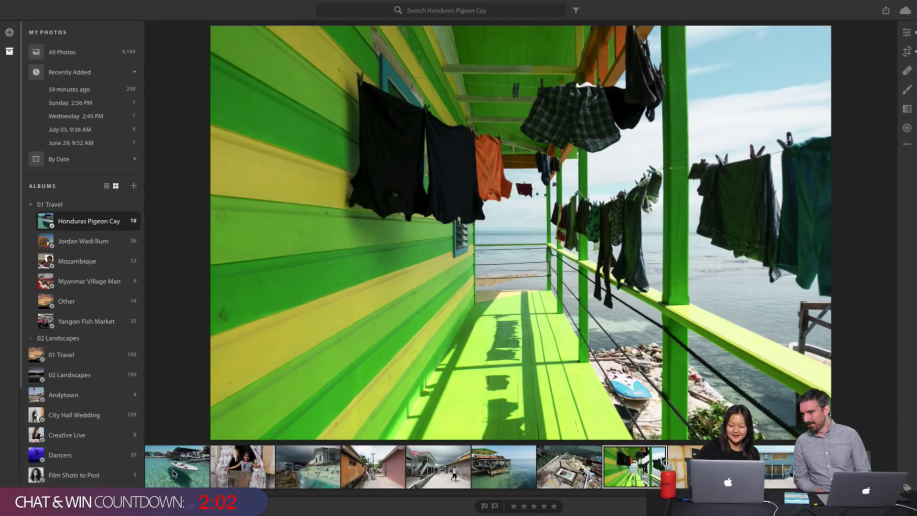
key("Right")
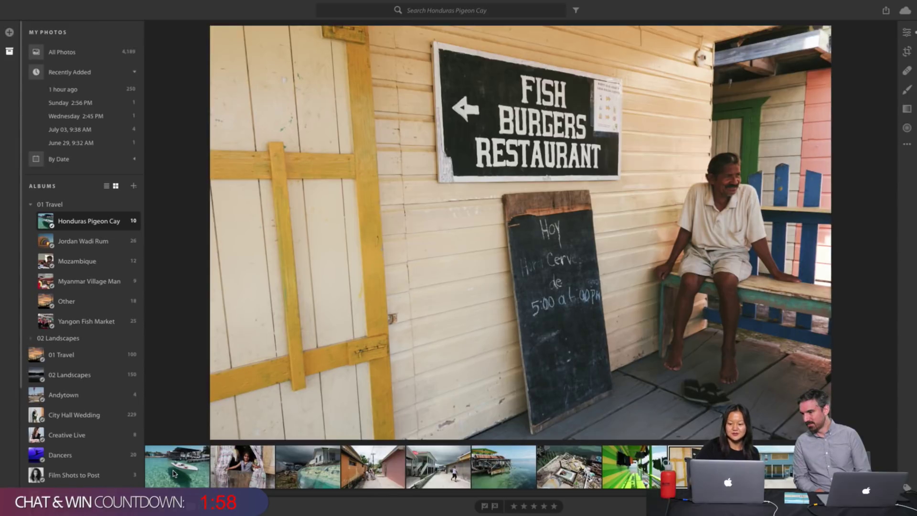
key("Right")
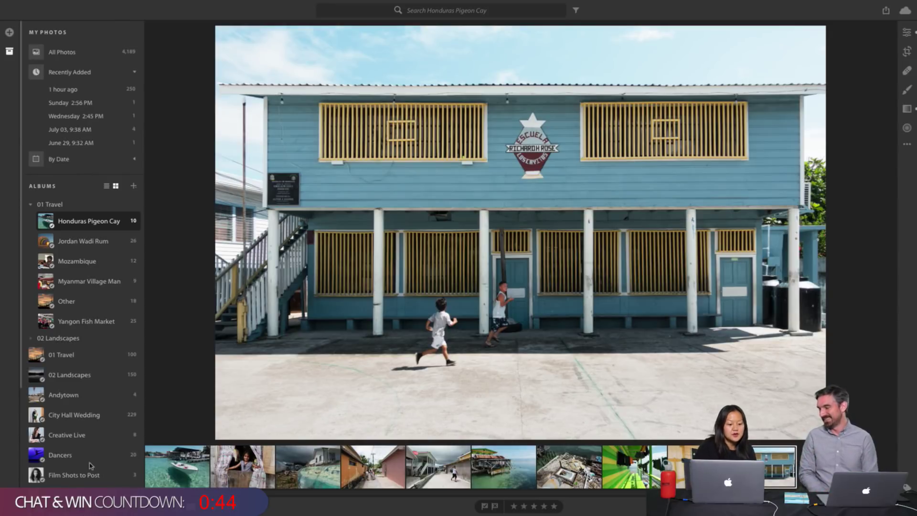
Open the Myanmar Village Man album, show its photos as a grid, and enlarge the red thermos photo.
left_click(79, 286)
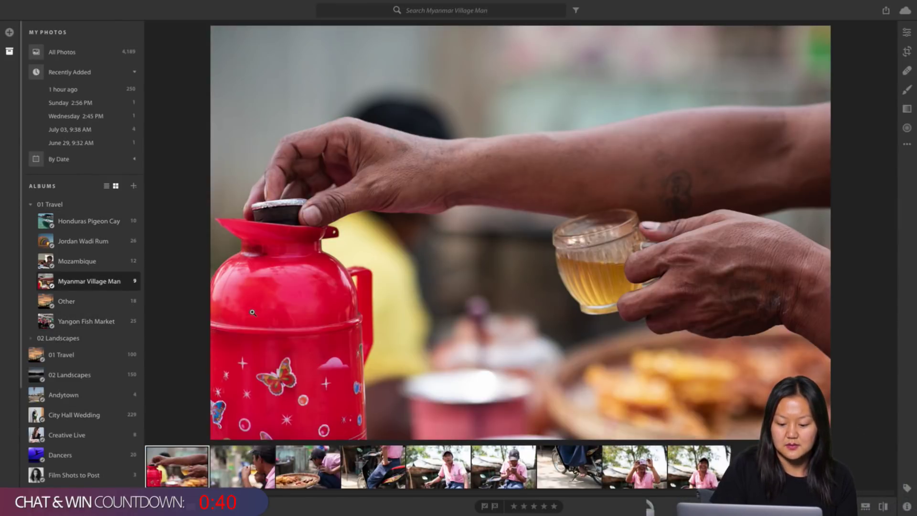
key("shift+g")
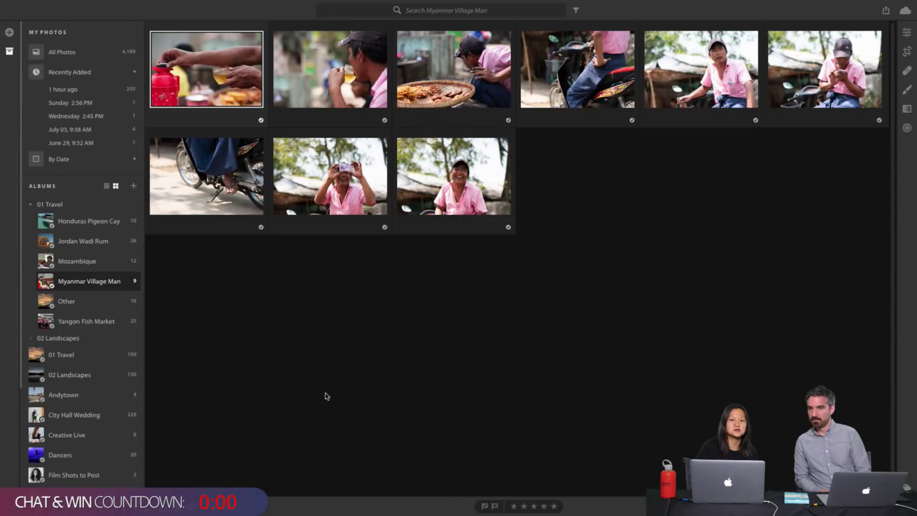
double_click(224, 78)
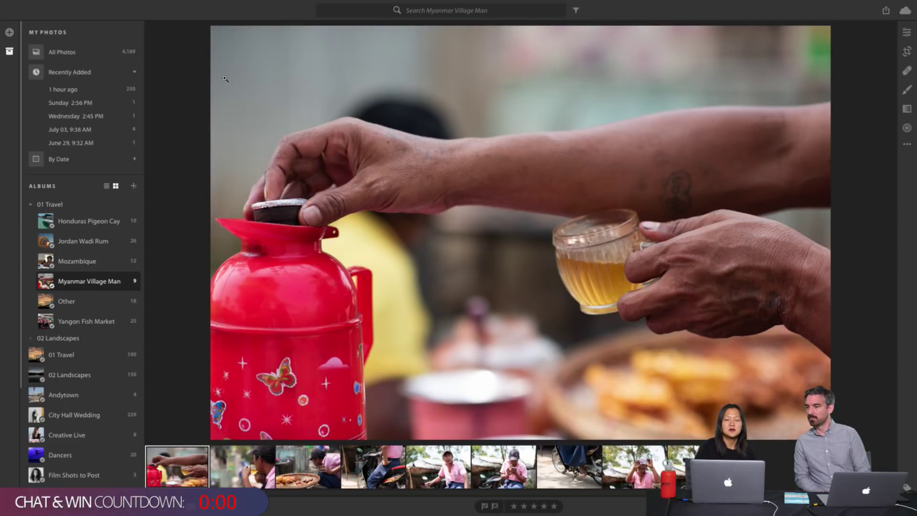
View the Myanmar Village Man photos in sequence, from the man drinking tea to him using his phone on the motorbike.
key("Right")
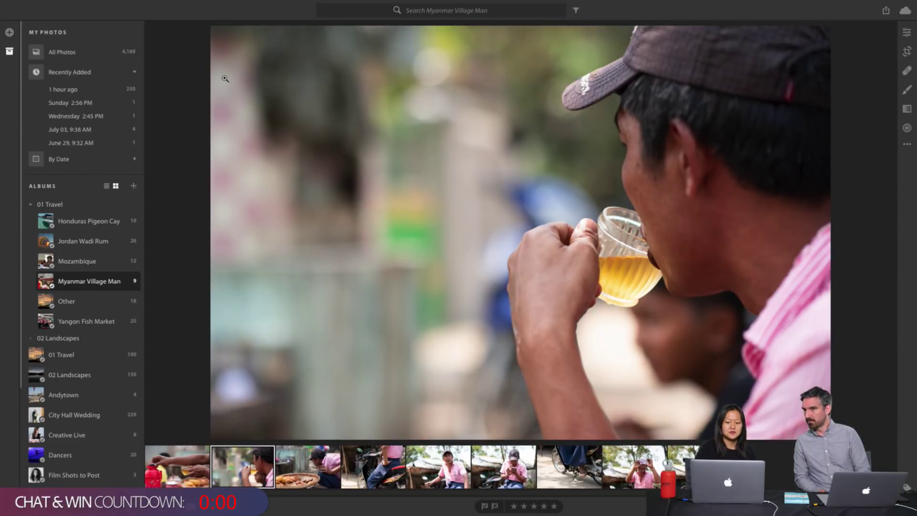
key("Right")
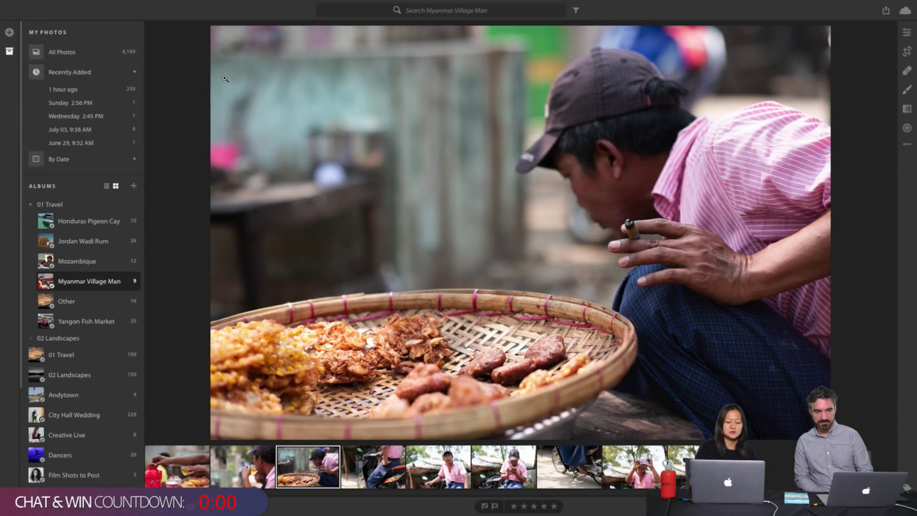
key("Right")
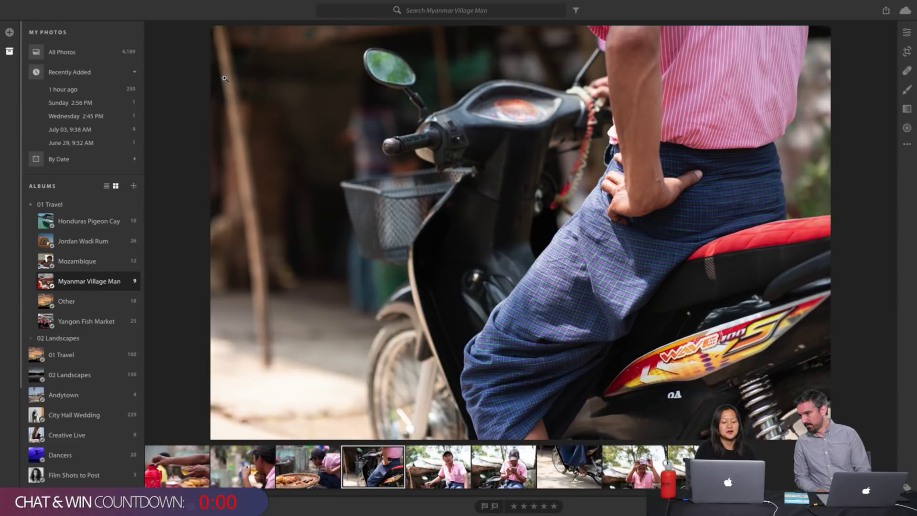
key("Right")
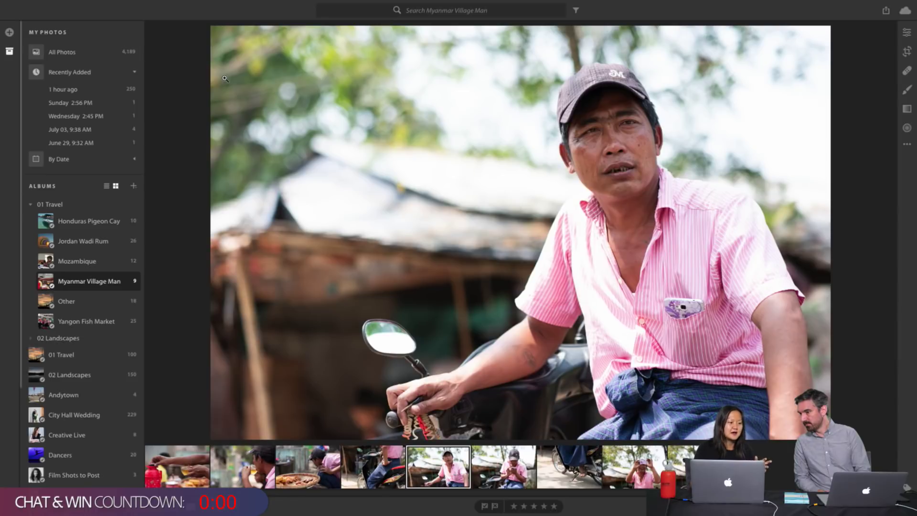
key("Right")
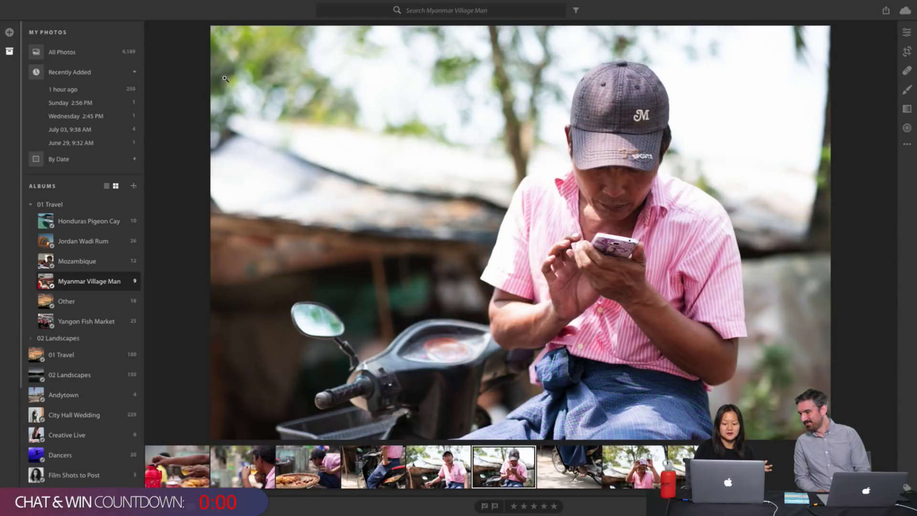
View the remaining Myanmar photos from the sandaled foot to the laughing man, then revisit the tea-drinking photo and the last photo.
key("Right")
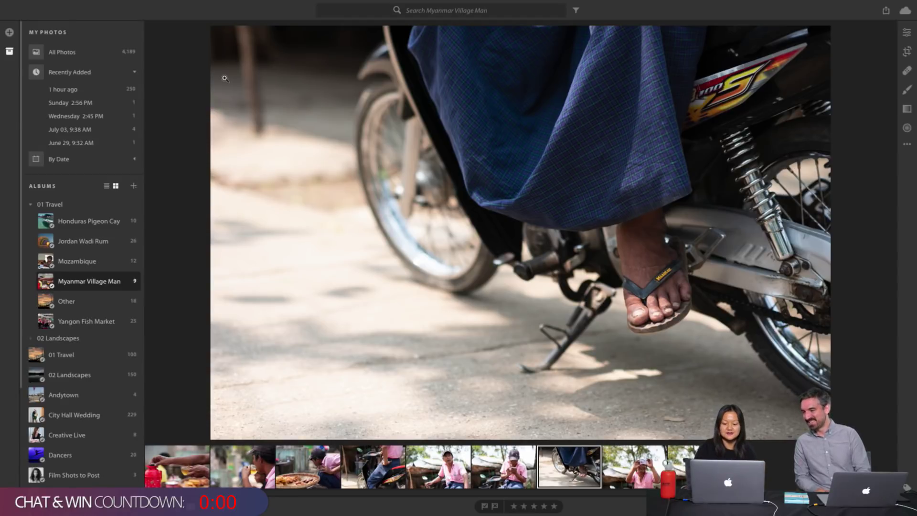
key("Right")
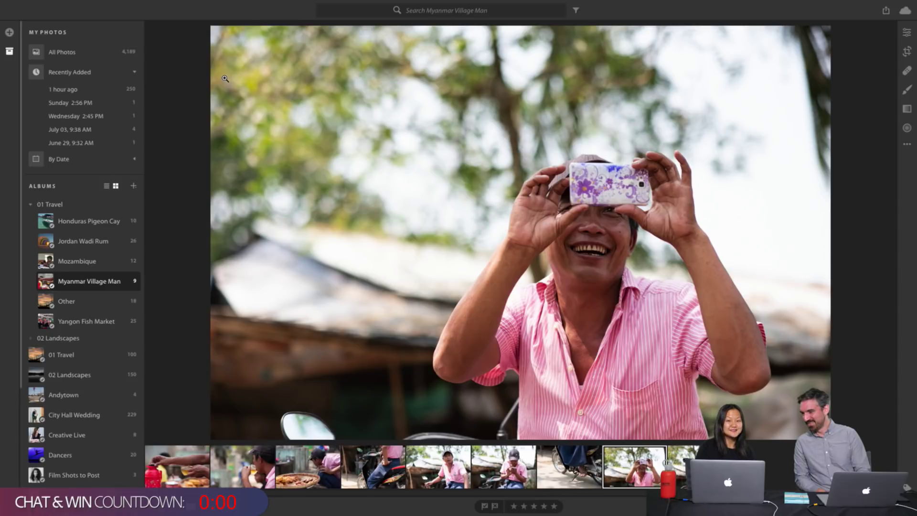
key("Right")
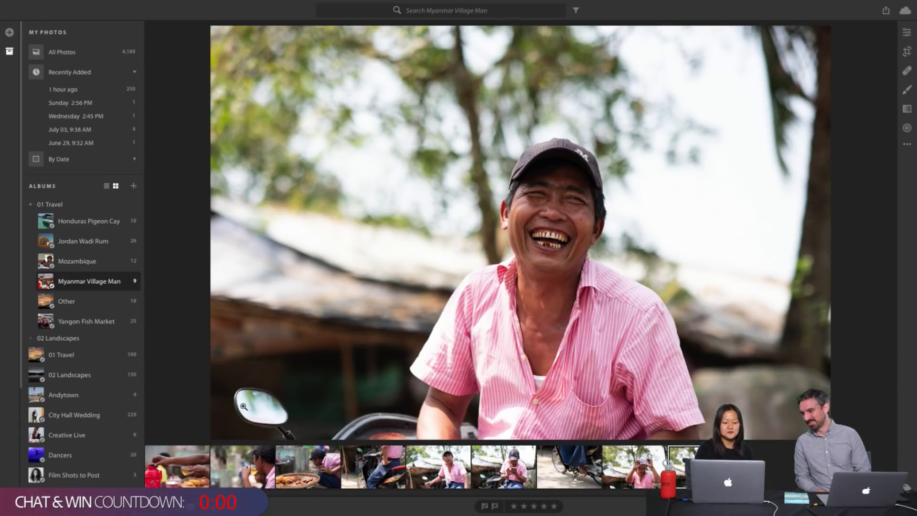
left_click(244, 461)
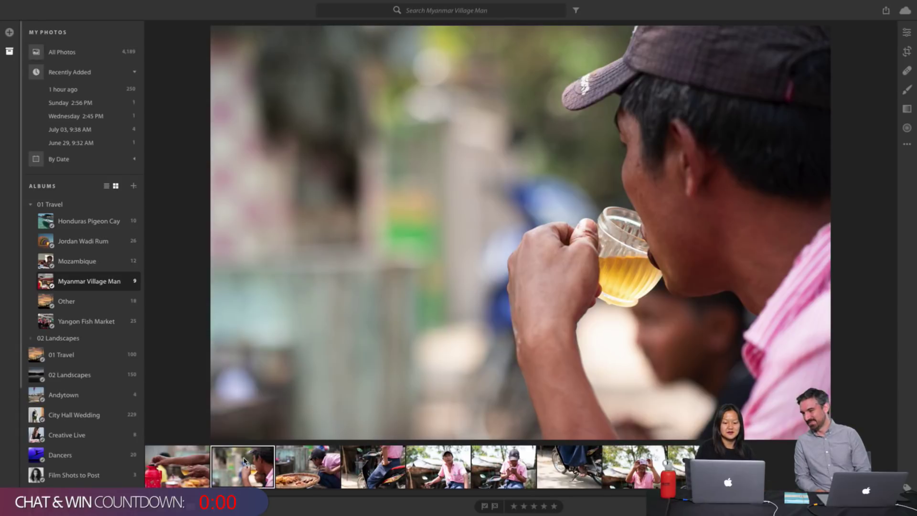
left_click(680, 465)
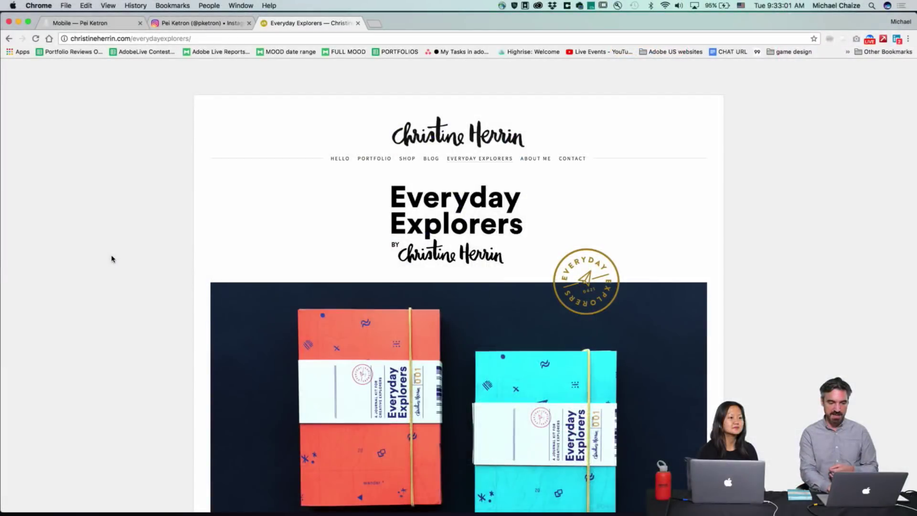
Look through the Everyday Explorers page, covering the journal kits, the What's Inside list and both tutorial videos, and return to its header.
scroll(111, 258, "down", 5)
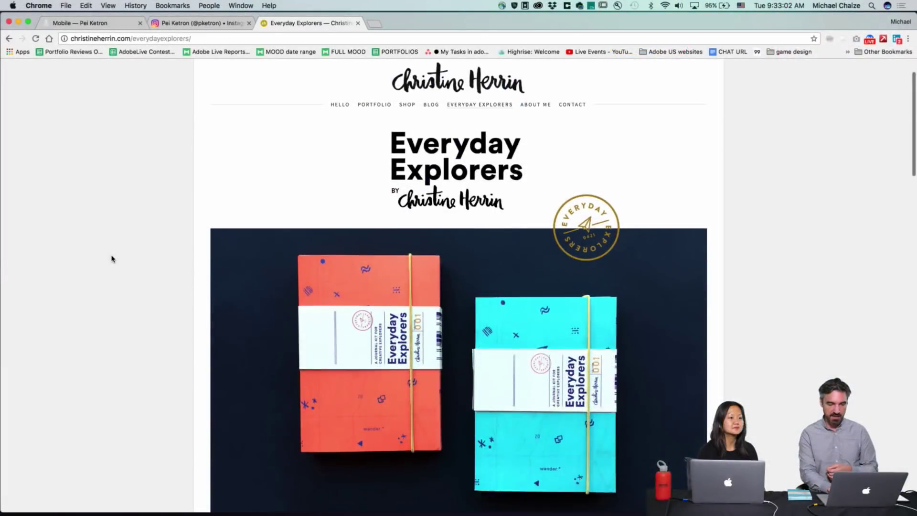
scroll(111, 259, "down", 10)
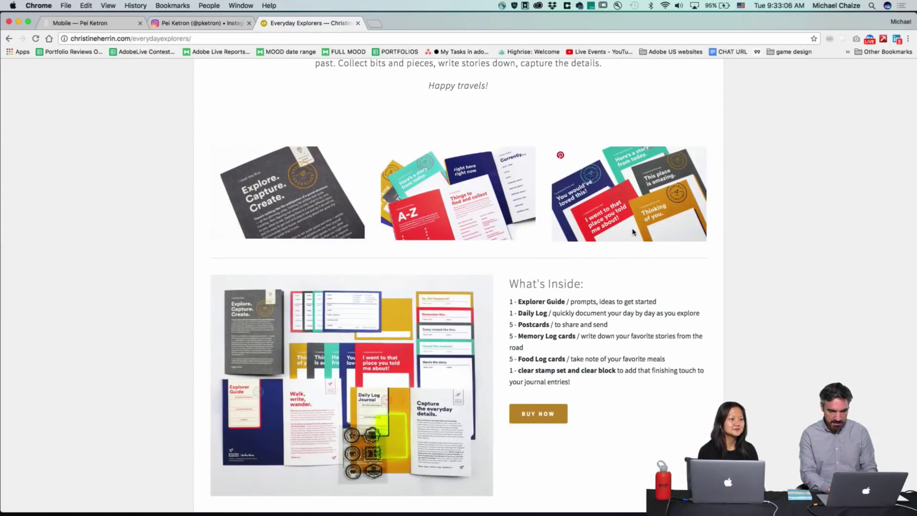
scroll(302, 357, "down", 3)
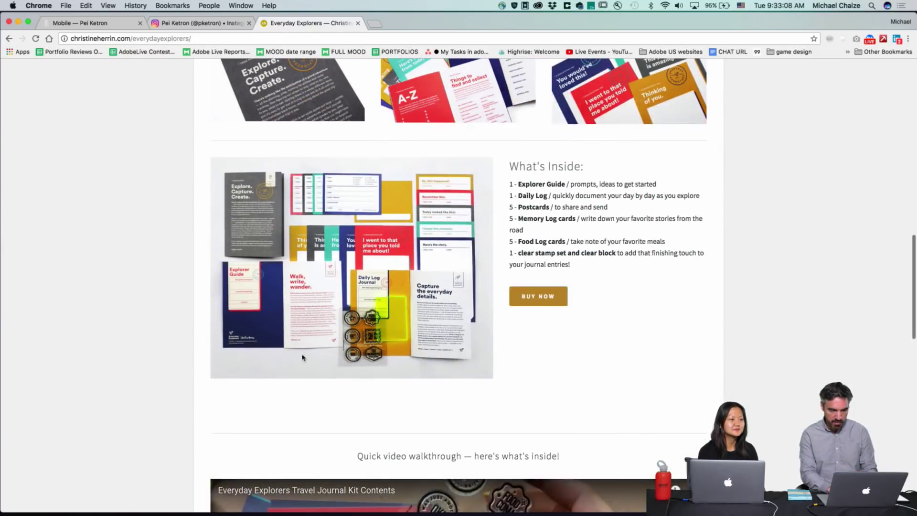
scroll(329, 370, "down", 14)
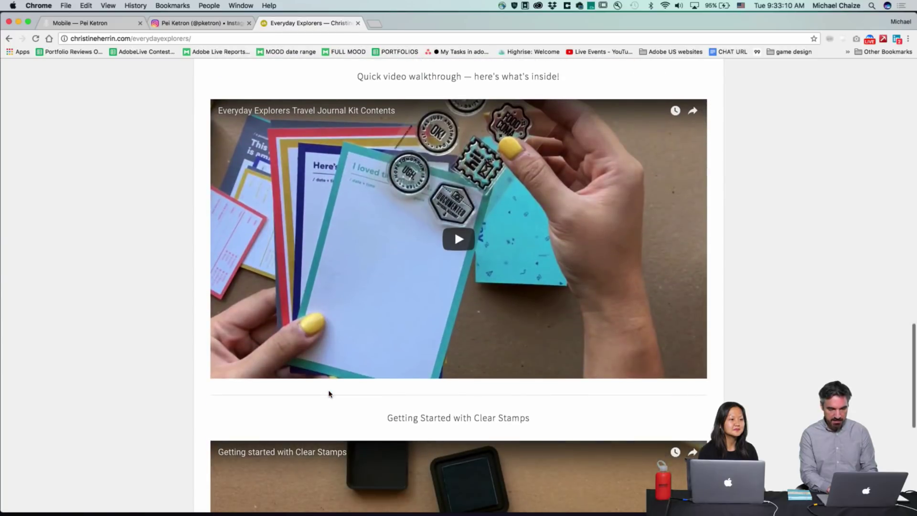
scroll(329, 393, "down", 4)
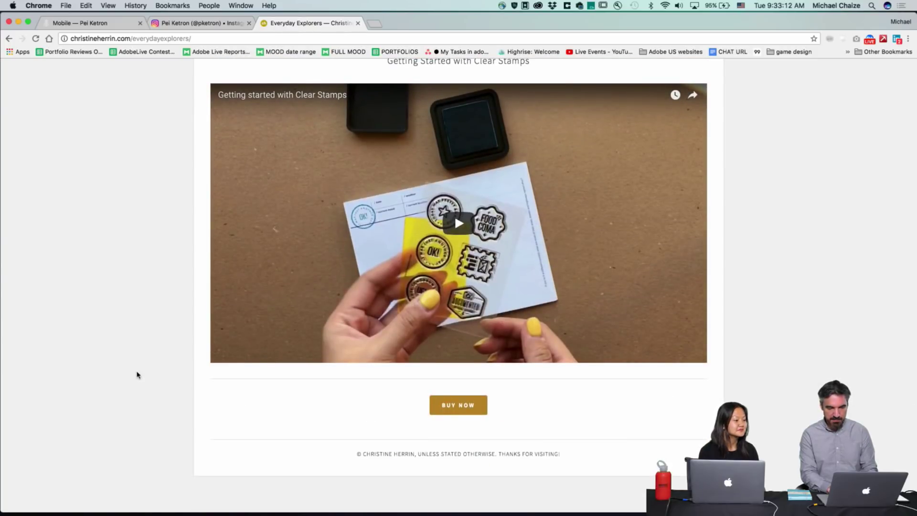
scroll(137, 375, "up", 15)
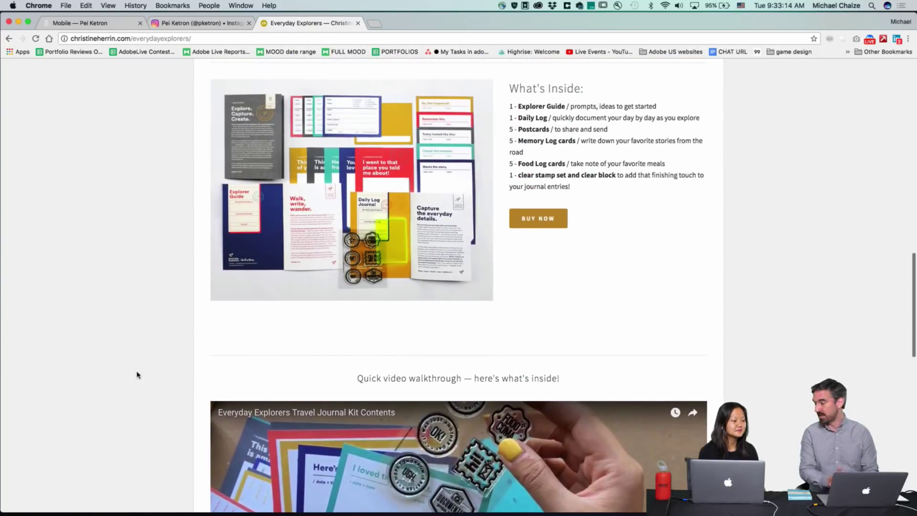
scroll(137, 374, "up", 15)
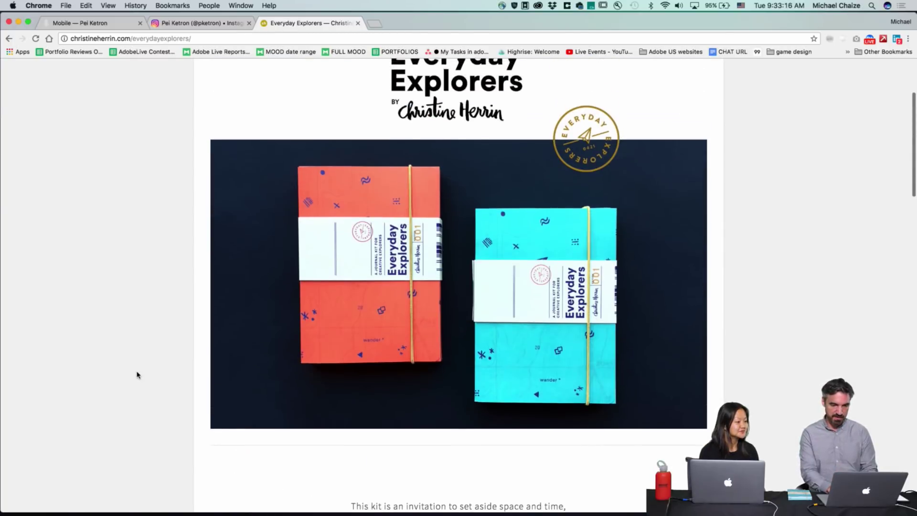
scroll(137, 375, "up", 4)
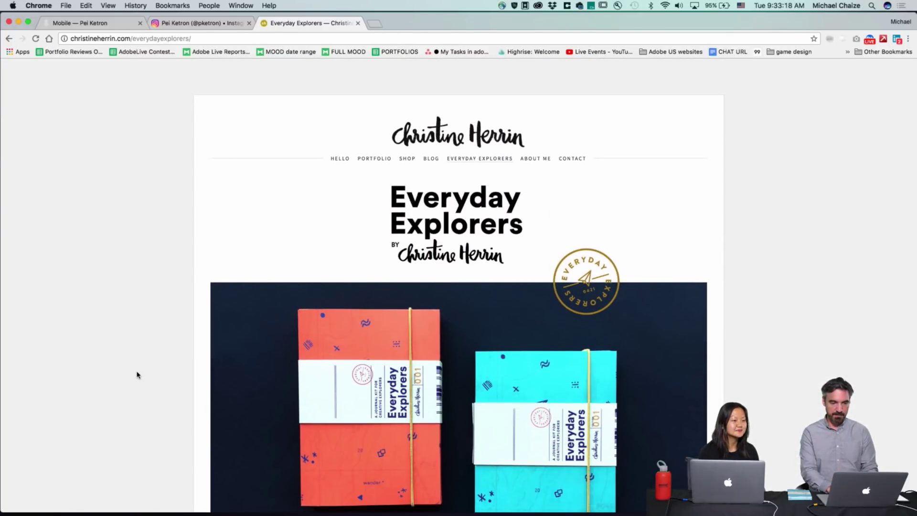
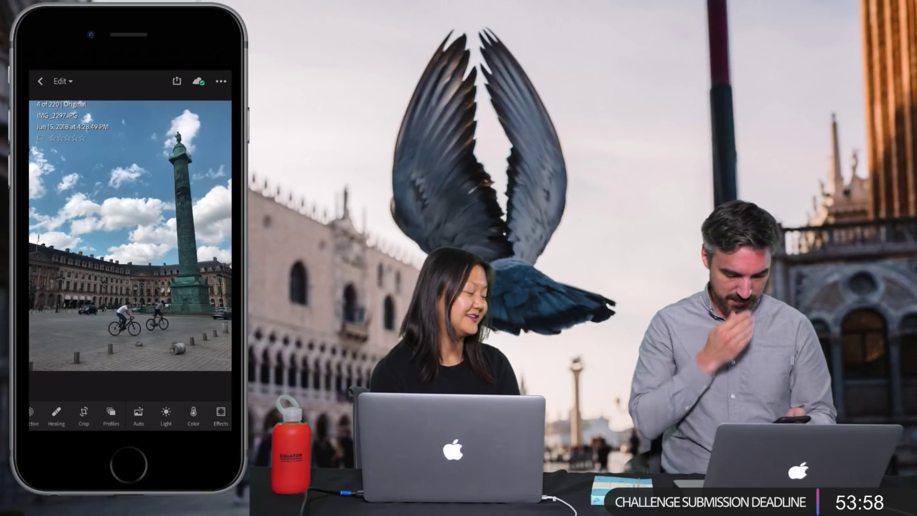
Look over the editing tools for the Paris column photo in mobile Lightroom and inspect the column up close.
scroll(130, 416, "left", 1)
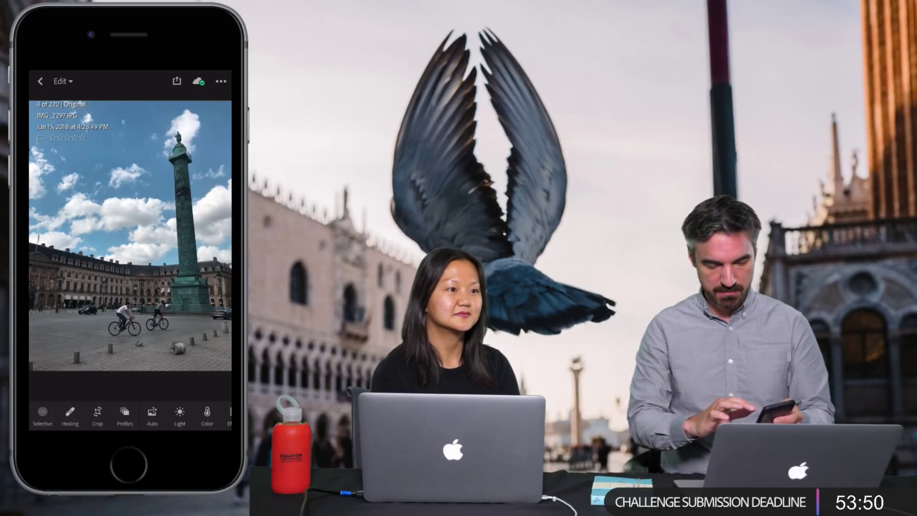
scroll(131, 236, "up", 5)
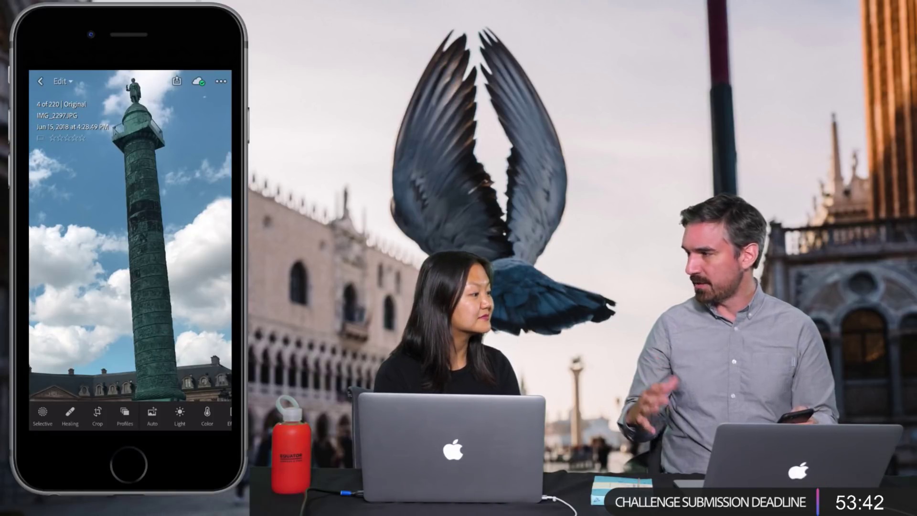
scroll(131, 235, "down", 5)
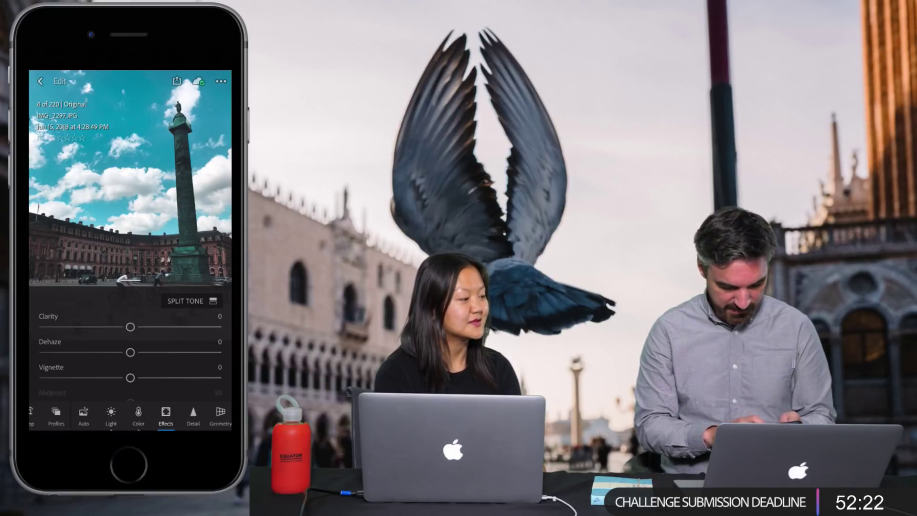
Set the column photo's vibrance to +17 and its exposure to +0.57.
scroll(130, 353, "down", 2)
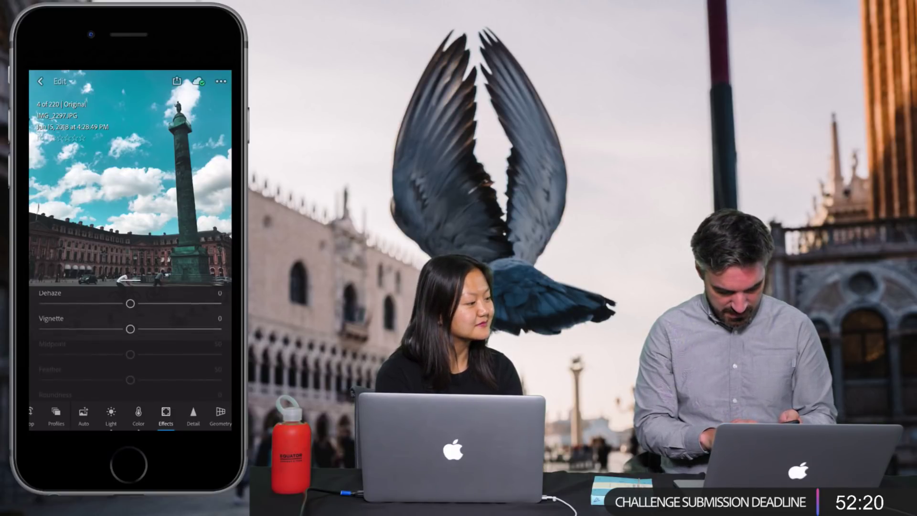
left_click(138, 415)
scroll(130, 344, "down", 2)
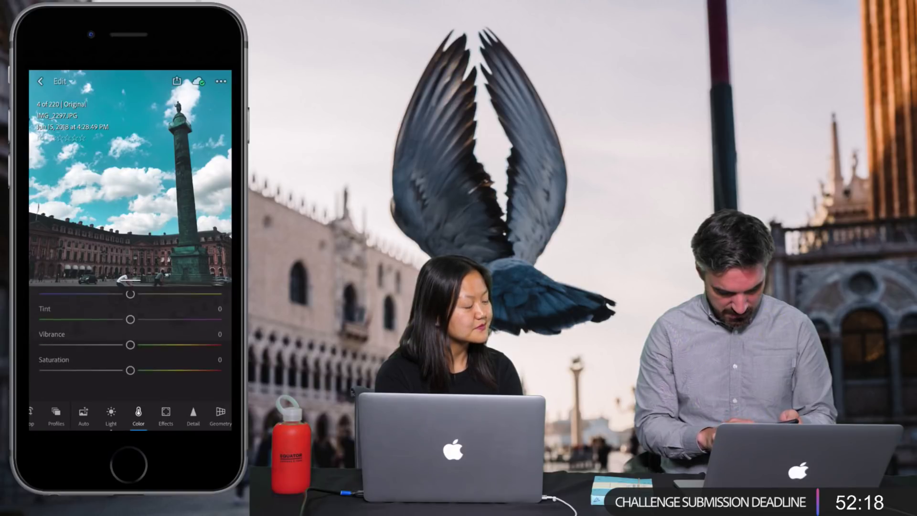
left_click_drag(130, 351, 144, 351)
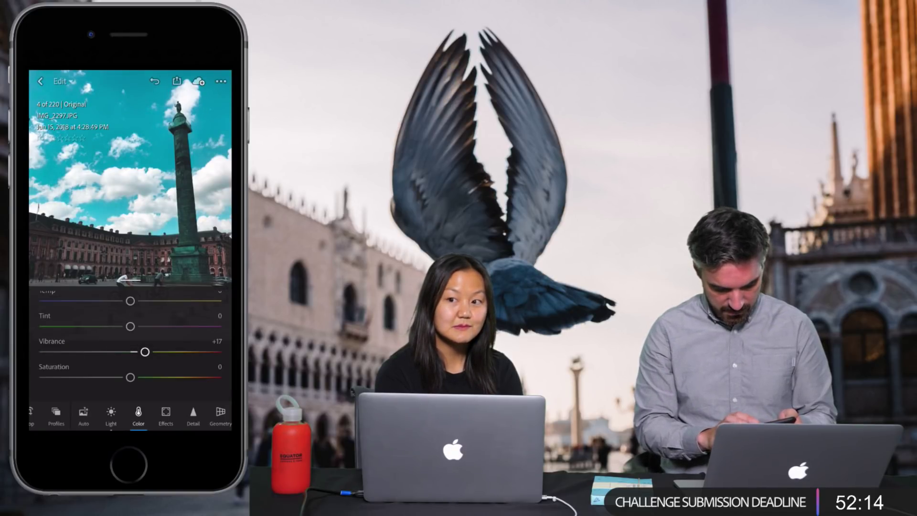
left_click(111, 416)
left_click_drag(130, 330, 143, 332)
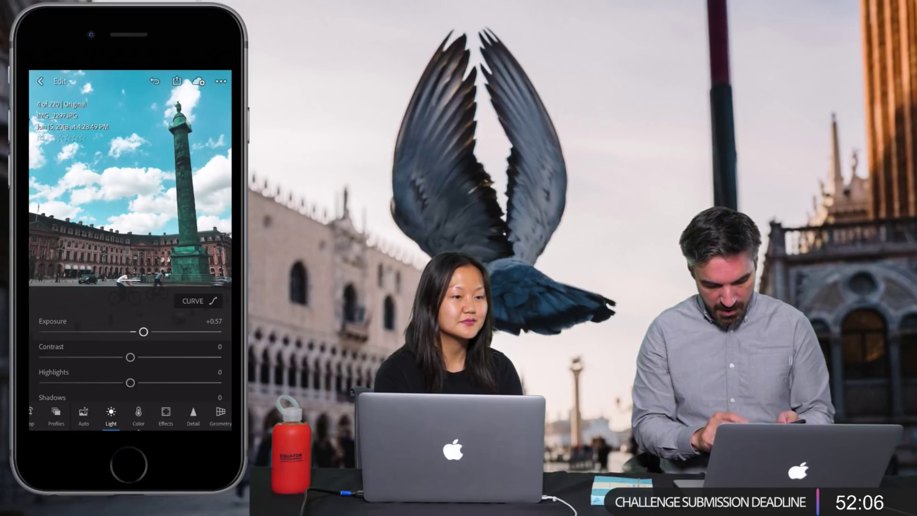
Save the column photo's edits as a new preset named "look for paris" in the User Presets group.
left_click_drag(191, 415, 78, 415)
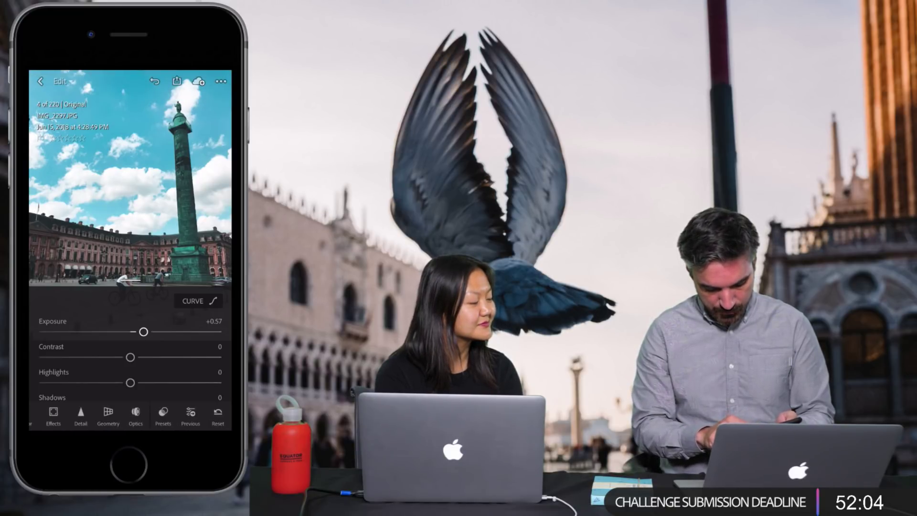
left_click(163, 414)
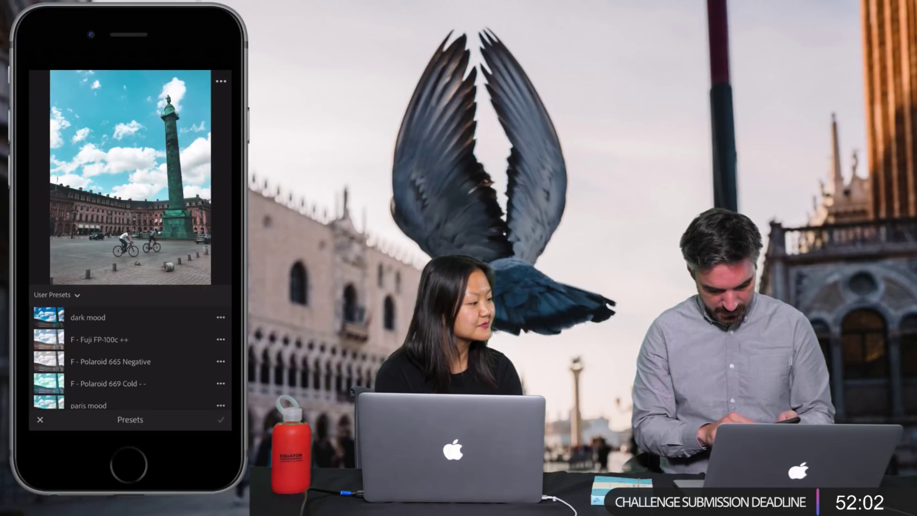
left_click(220, 81)
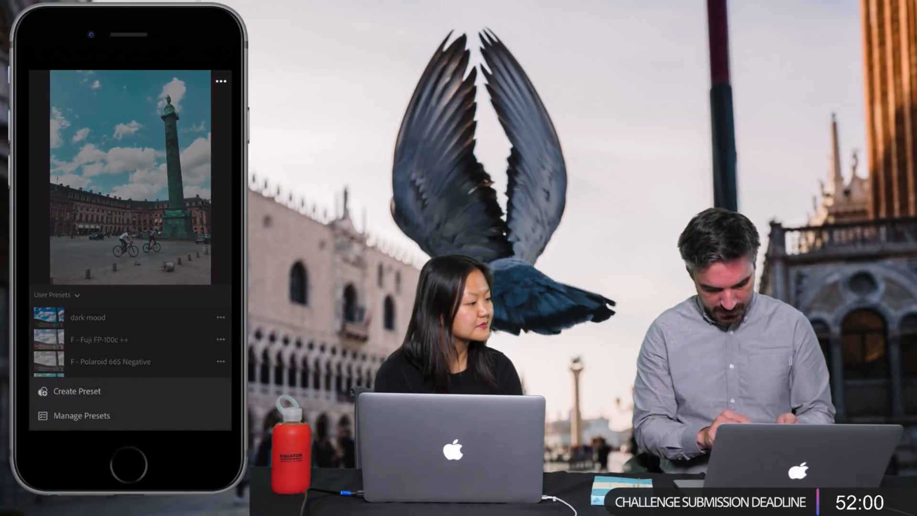
left_click(76, 391)
left_click(129, 121)
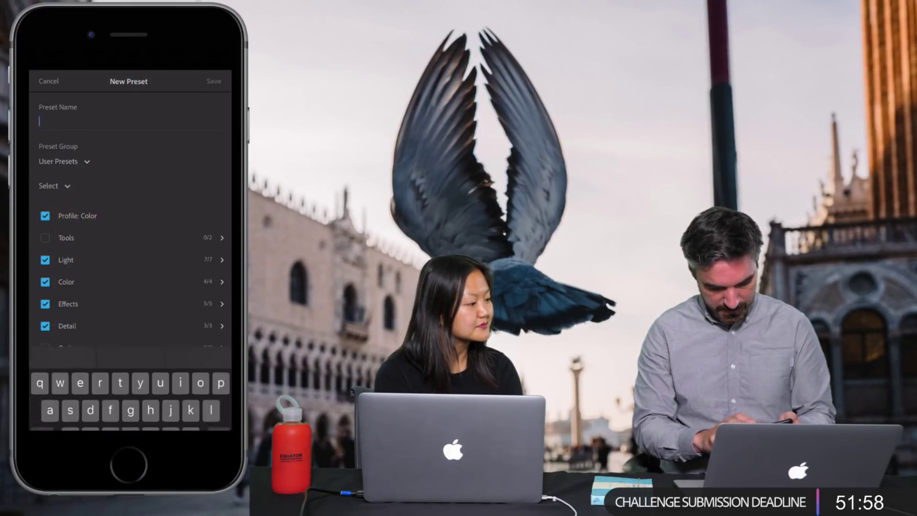
type("look")
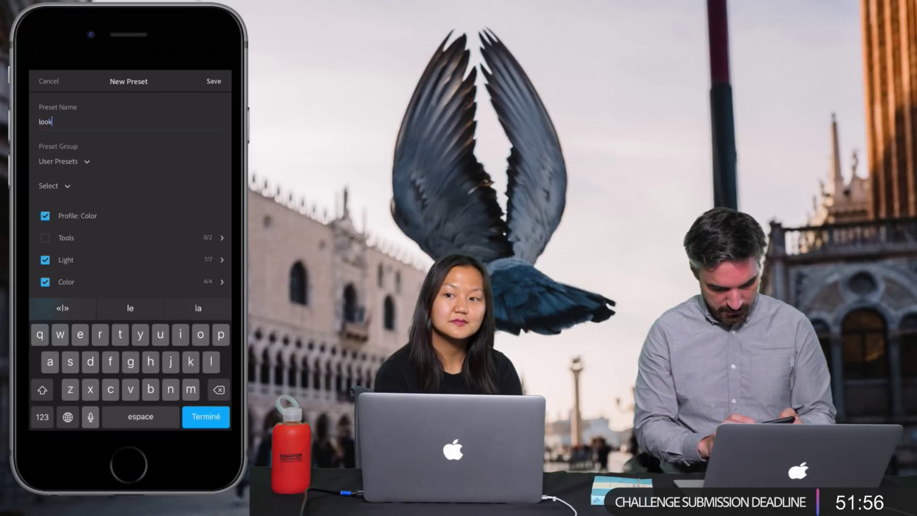
type(" for paris")
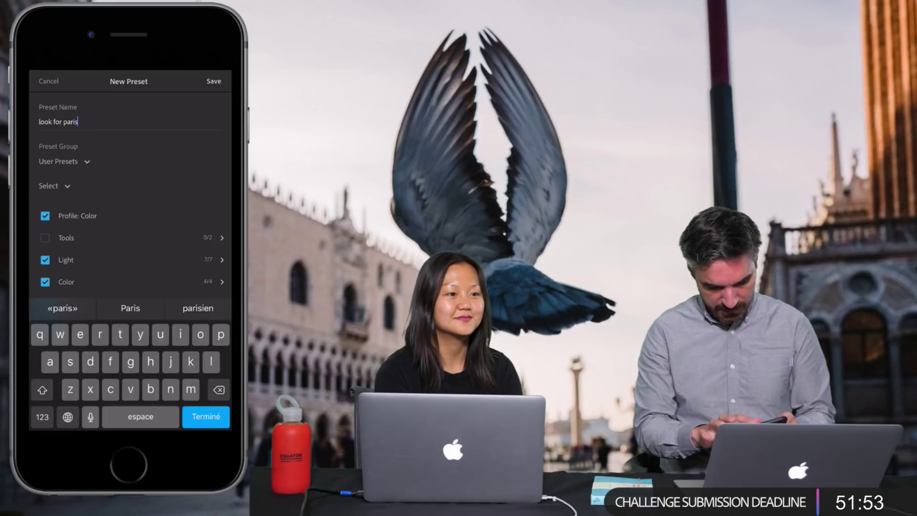
left_click(213, 81)
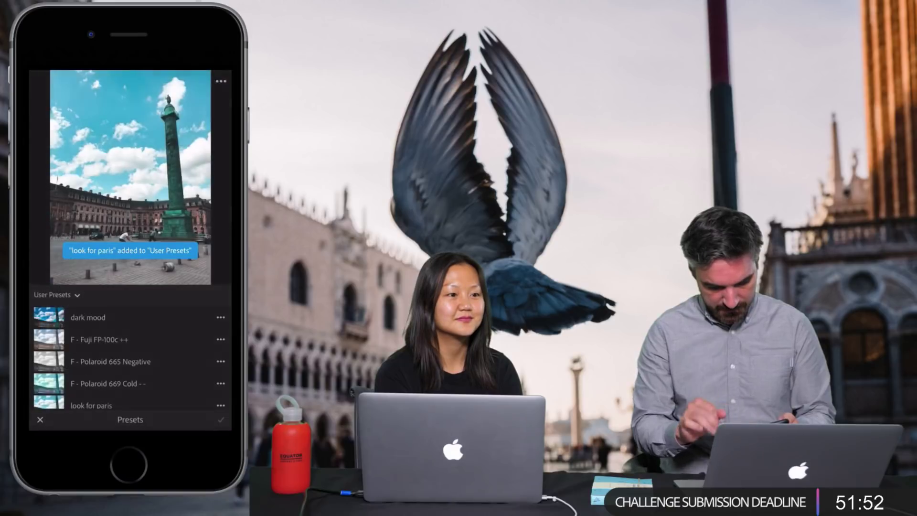
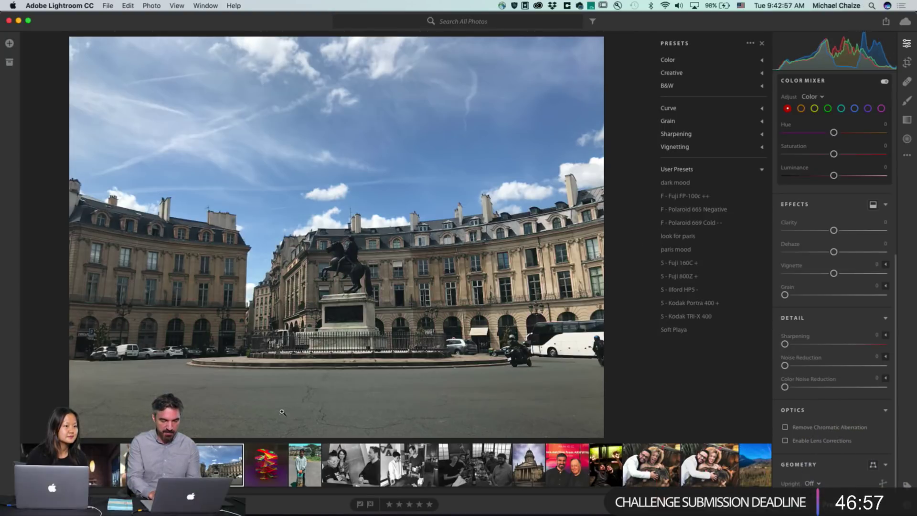
In desktop Lightroom CC, copy the column photo's edit settings and paste them onto the equestrian statue and domed building photos.
key("Left")
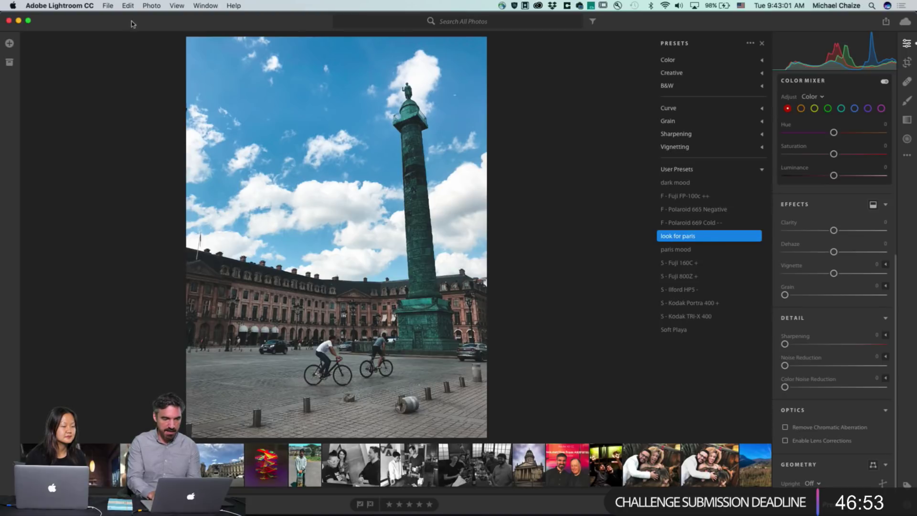
left_click(151, 6)
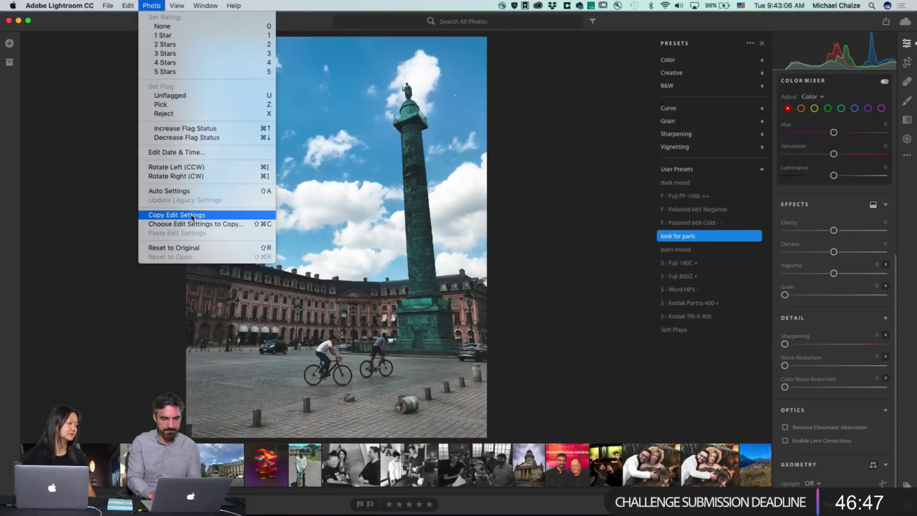
left_click(211, 217)
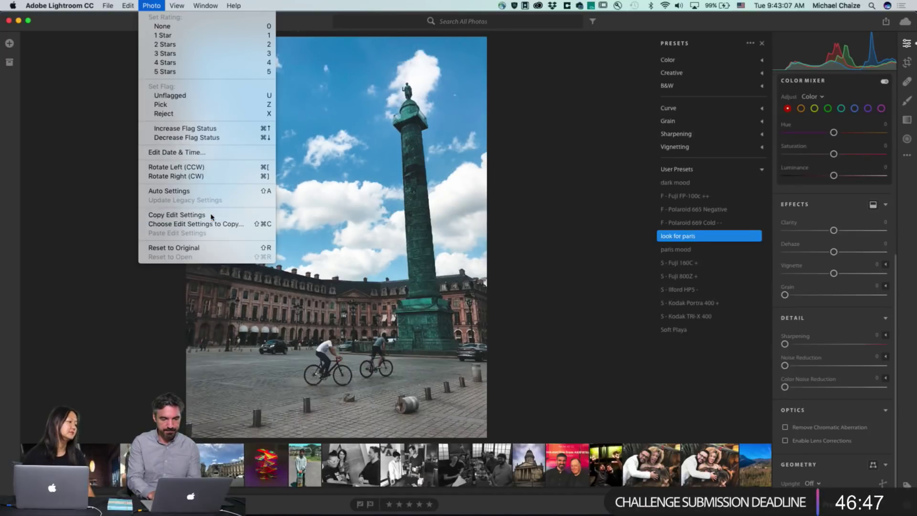
left_click(230, 470)
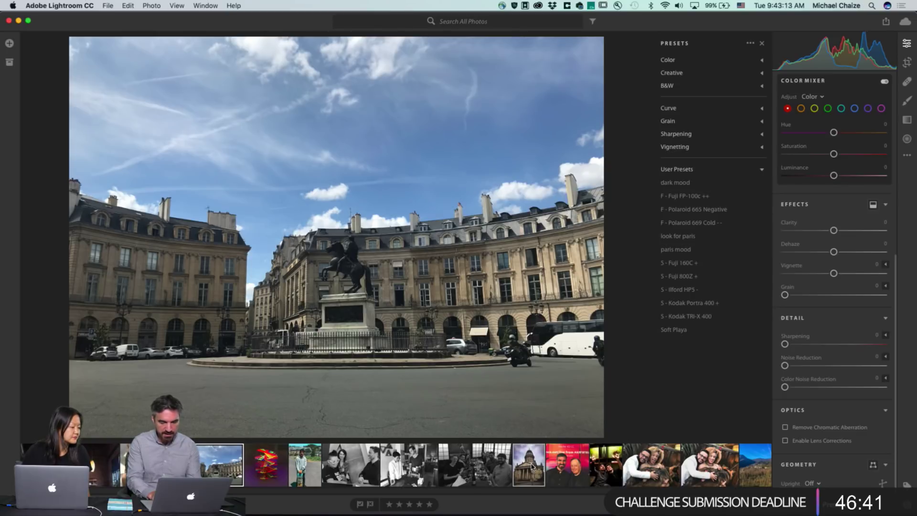
key("super+v")
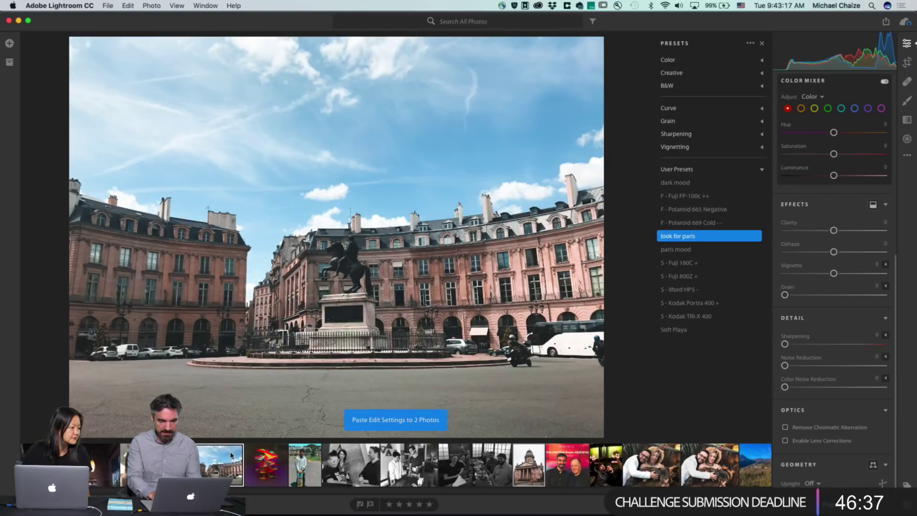
Review the pasted look on the domed building and equestrian statue photos, then return to the column photo.
left_click(516, 462)
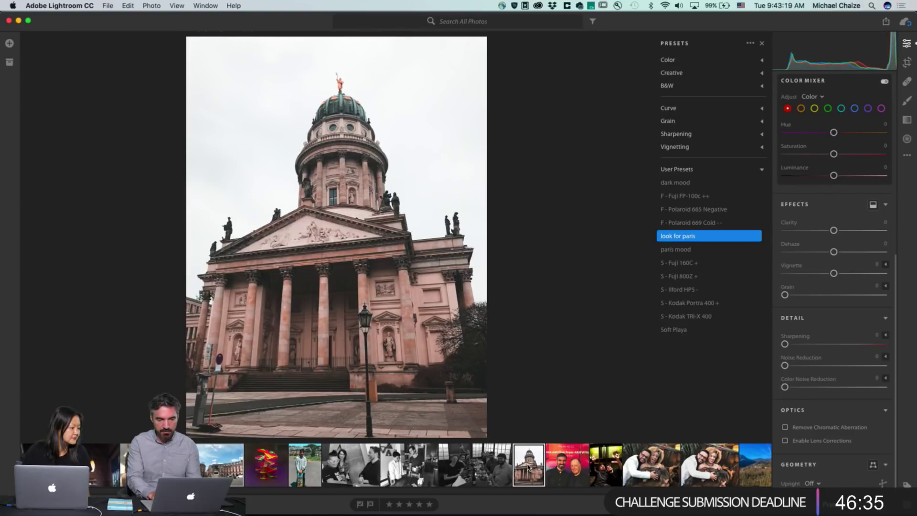
left_click(231, 460)
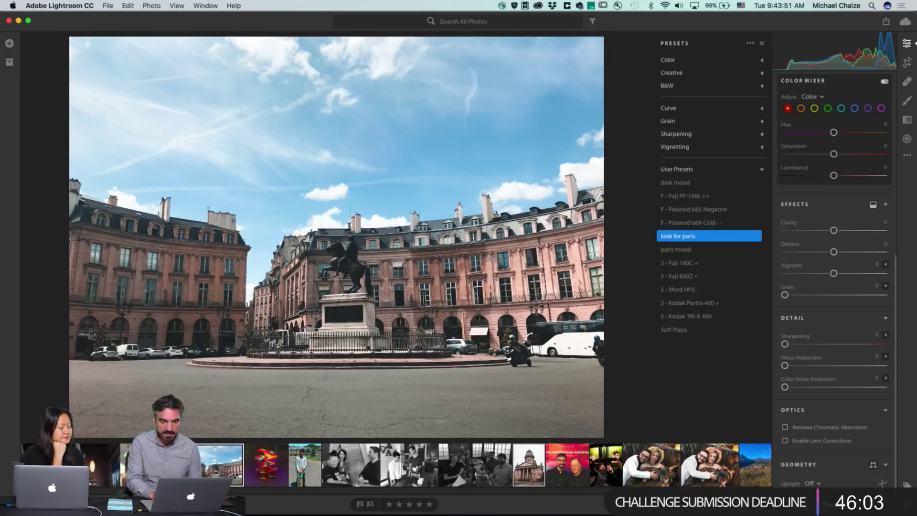
key("Left")
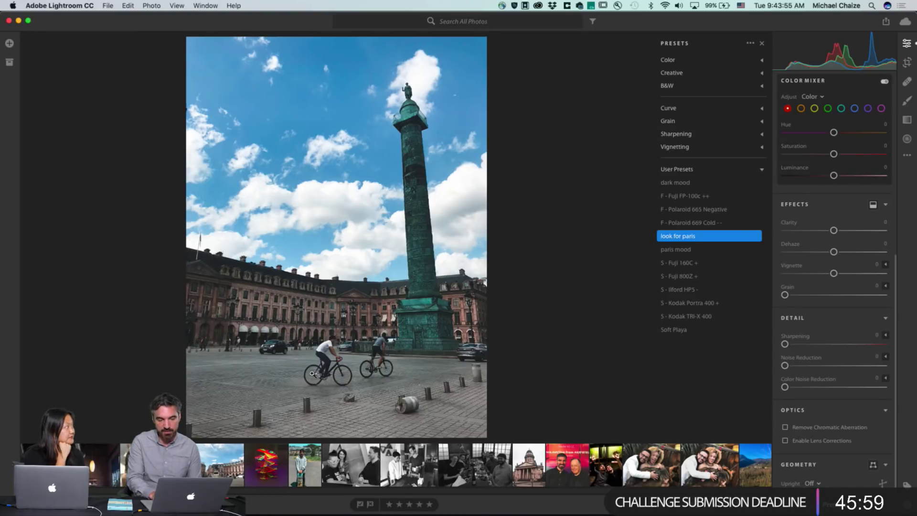
Show the column photo's context options and its sharing choices for saving a copy or sending it to Facebook.
right_click(165, 465)
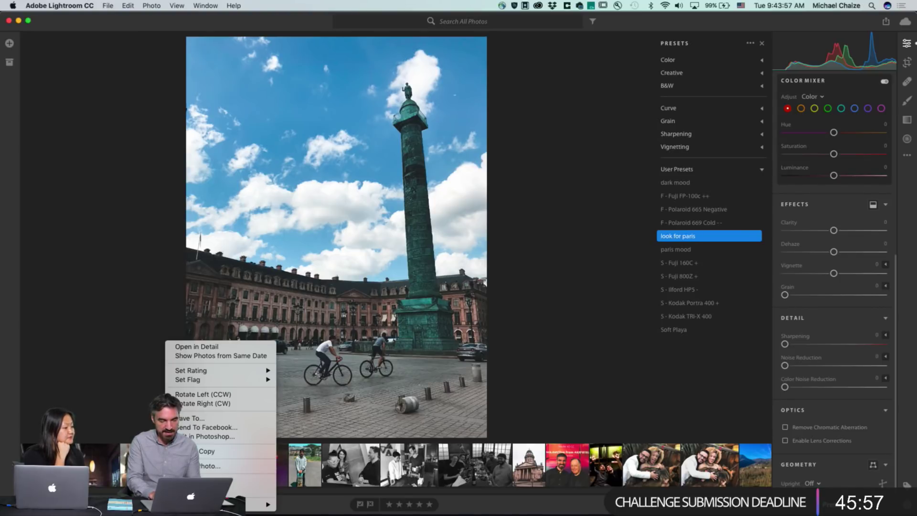
left_click(162, 468)
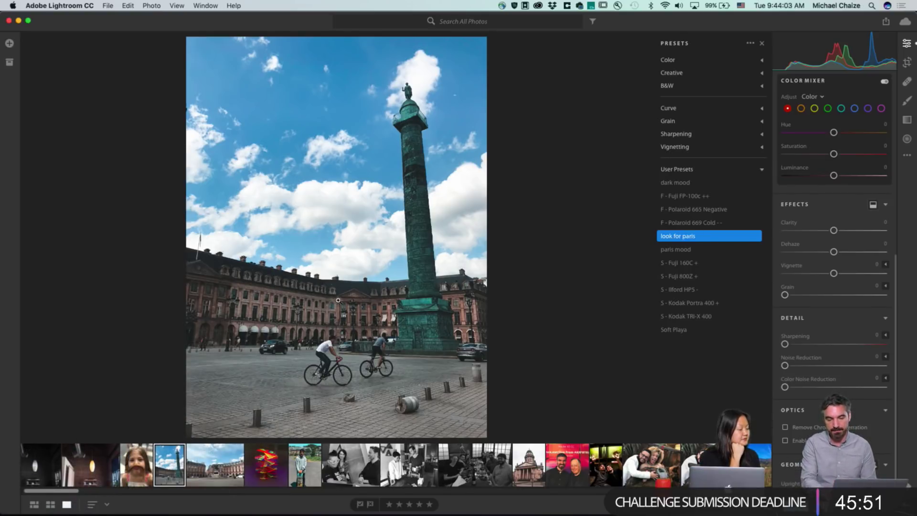
left_click(884, 22)
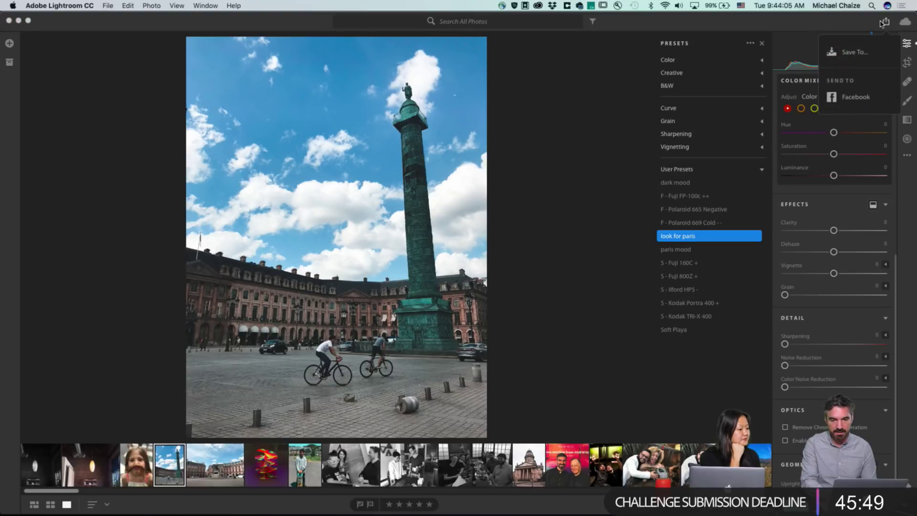
left_click(596, 170)
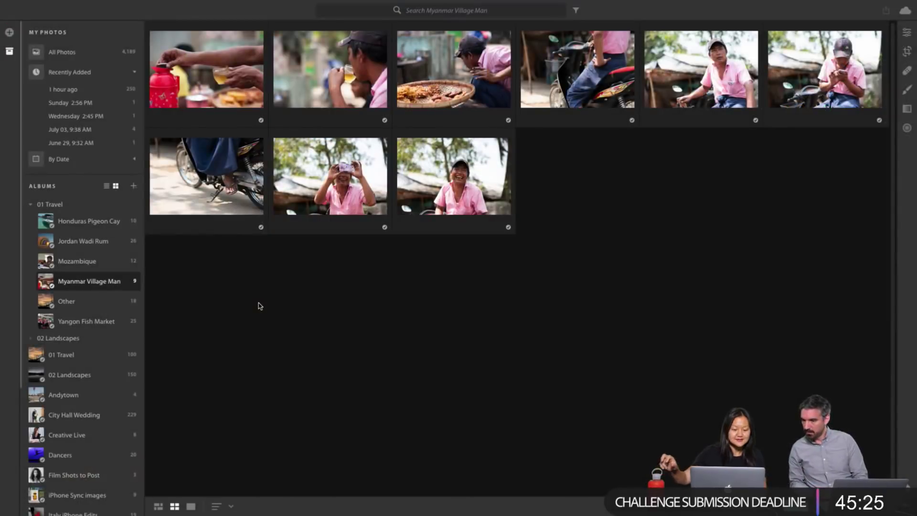
Open the Other album in the 01 Travel folder and compare the four sunset photos of the boat sculpture one by one.
left_click(88, 309)
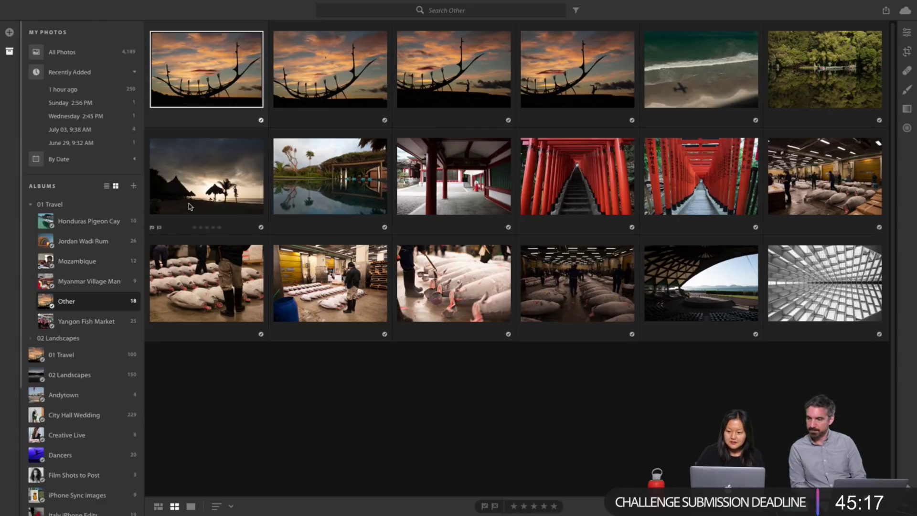
double_click(203, 86)
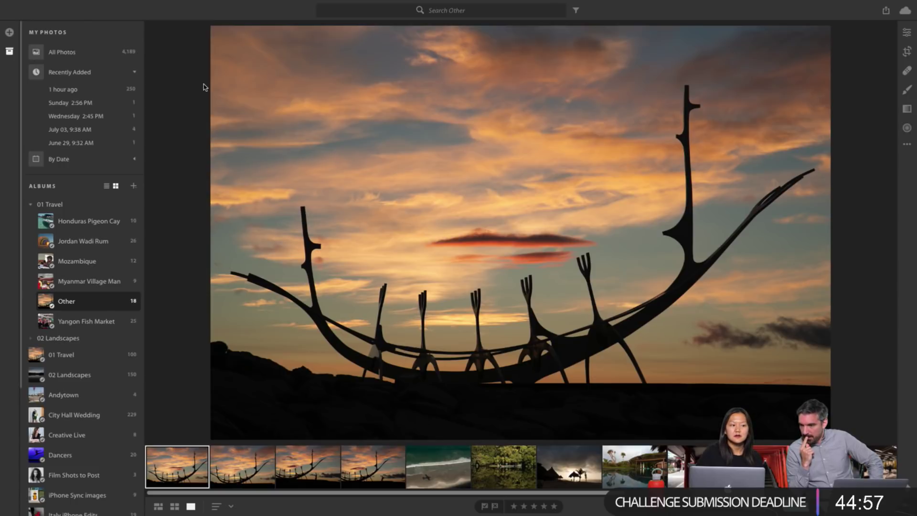
key("Right")
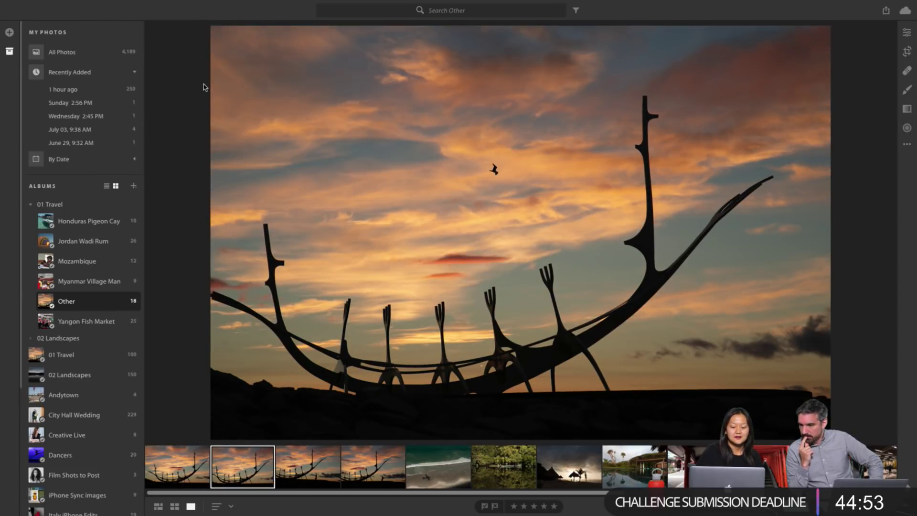
key("Right")
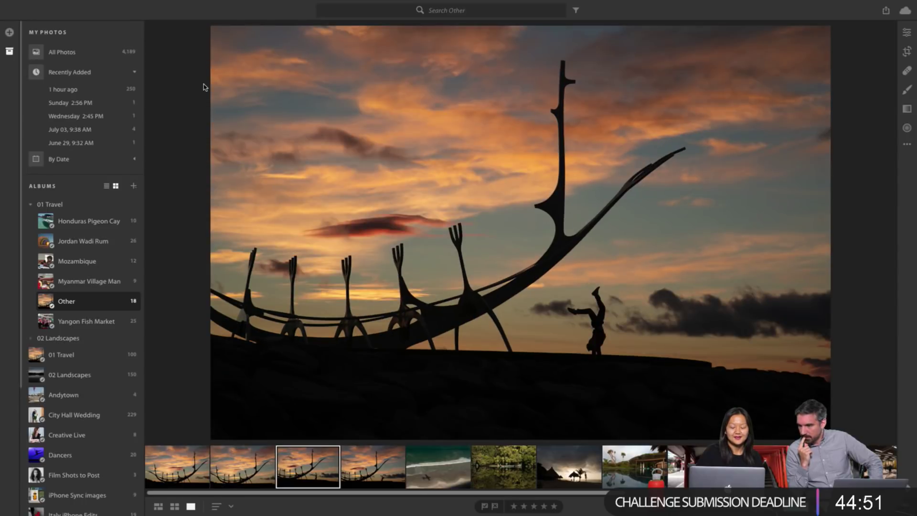
key("Right")
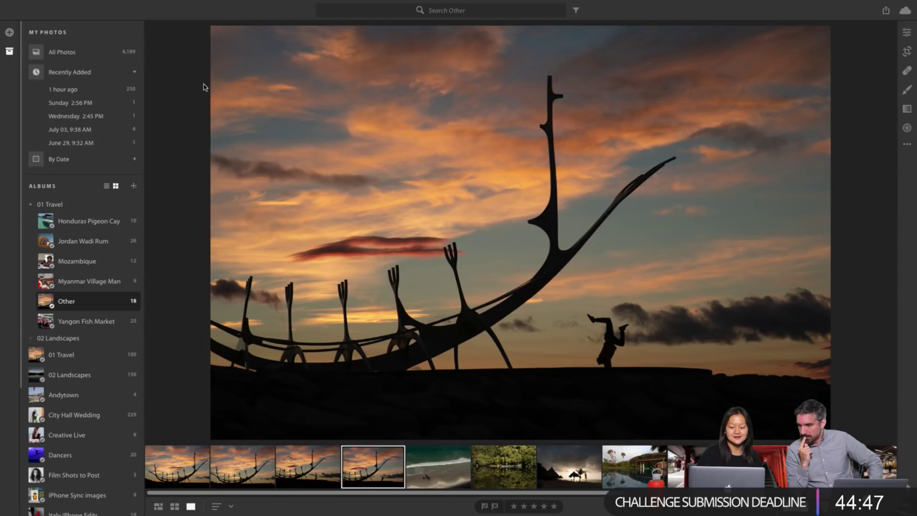
key("Left")
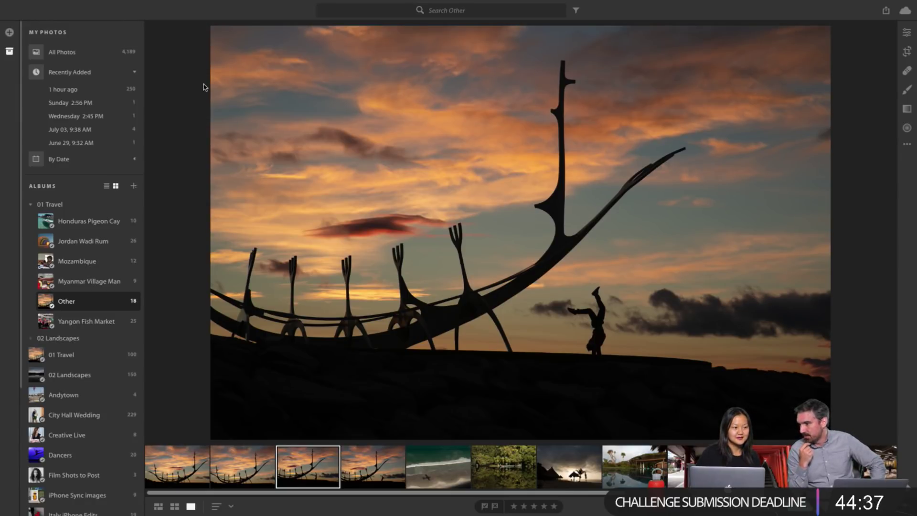
key("Left")
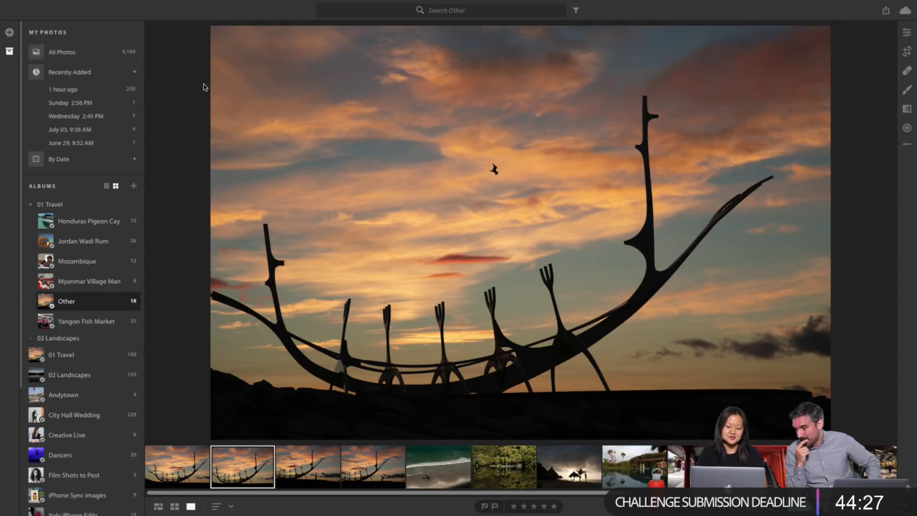
key("Left")
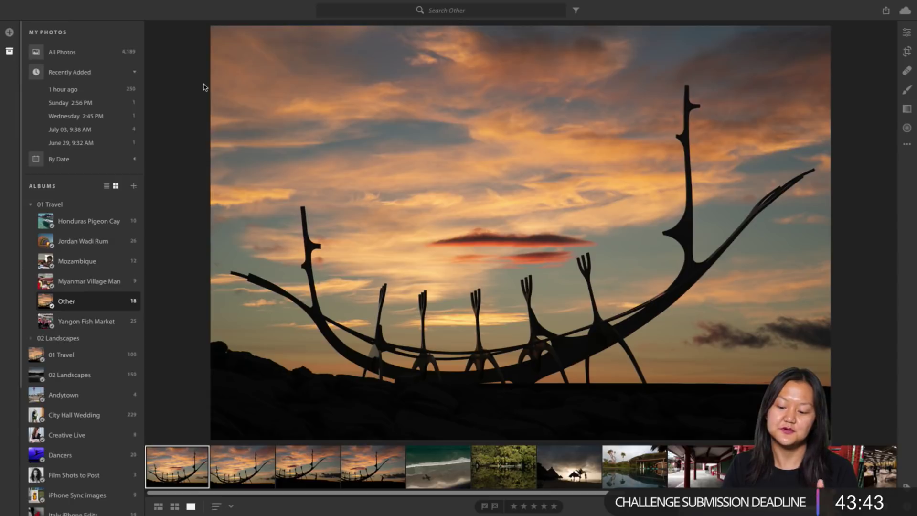
key("Right")
key("Right")
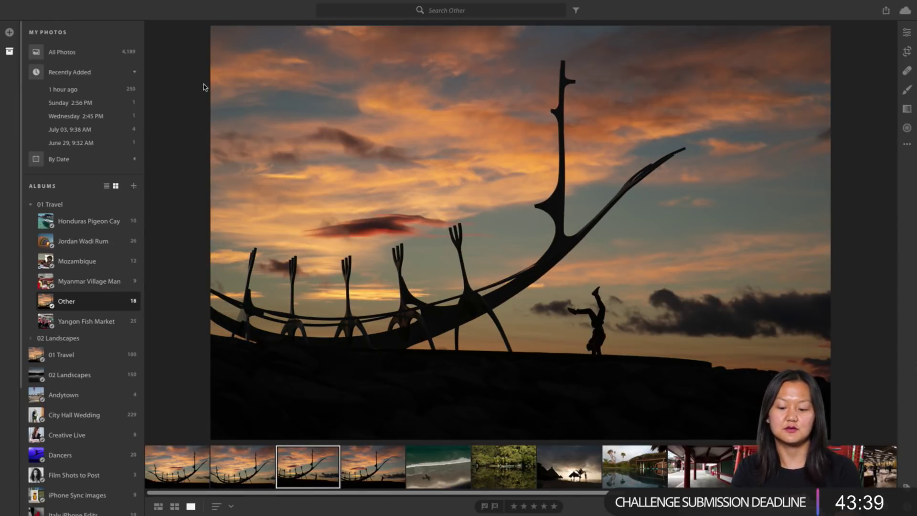
key("Right")
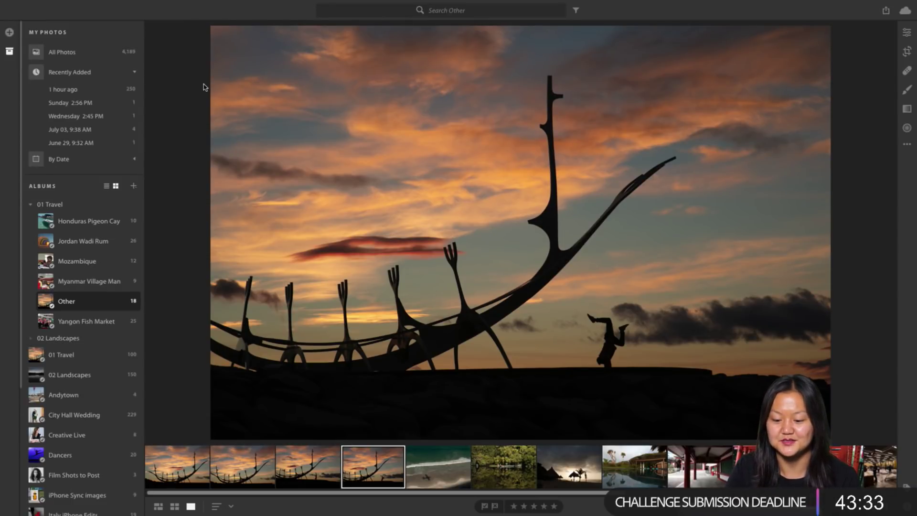
View the beach photo with the plane's shadow, then compare the forest lake and poolside reflection photos.
key("Right")
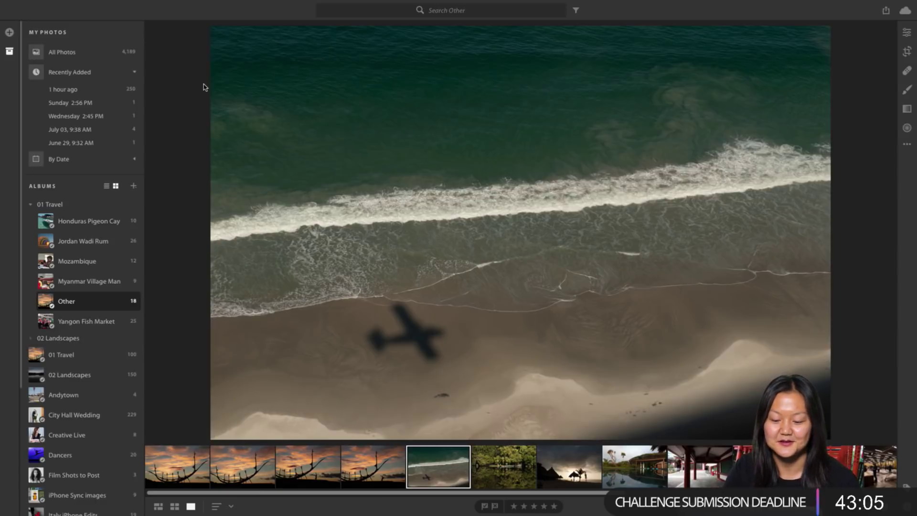
key("Right")
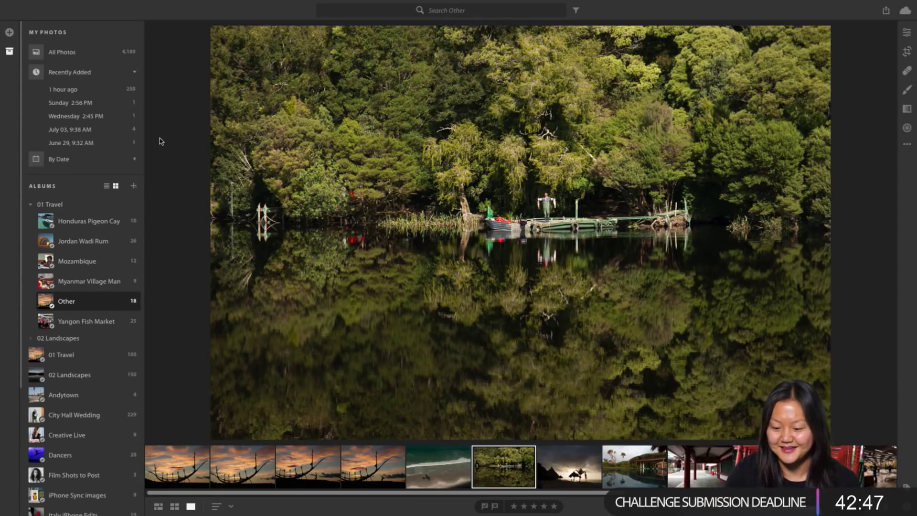
key("Right")
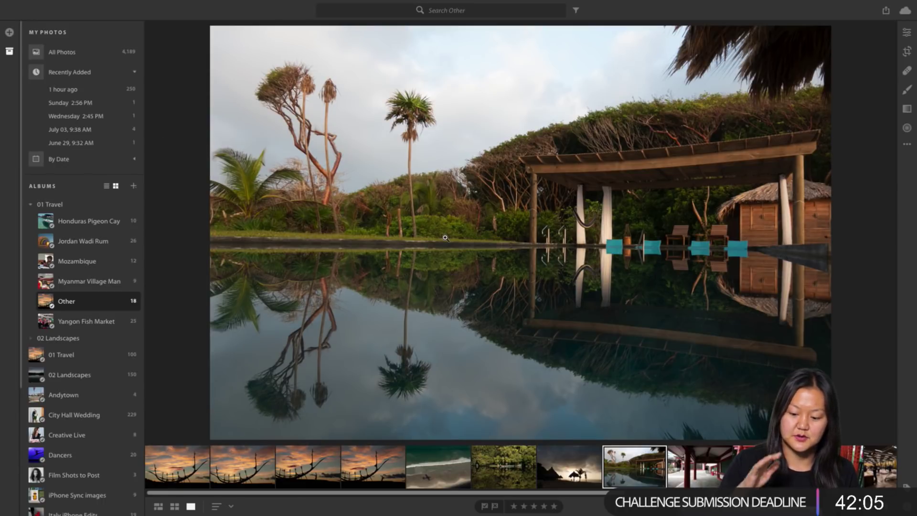
left_click(482, 465)
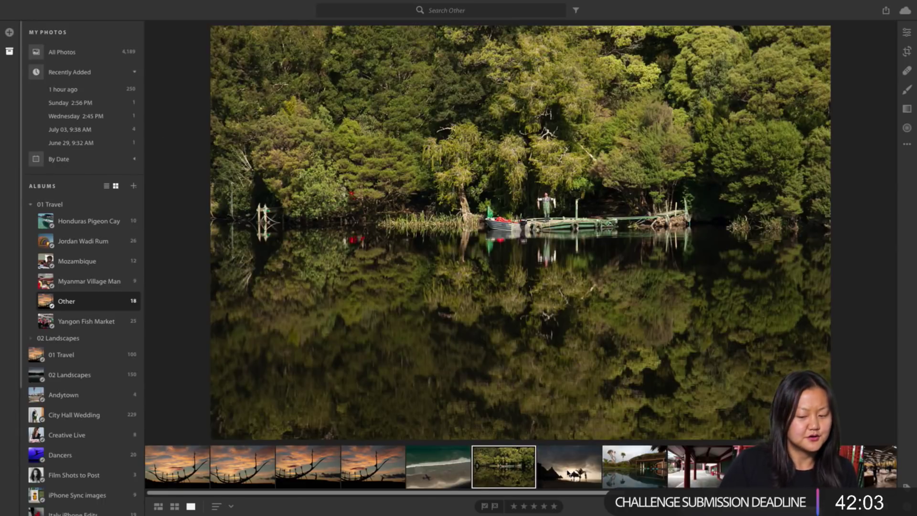
left_click(625, 475)
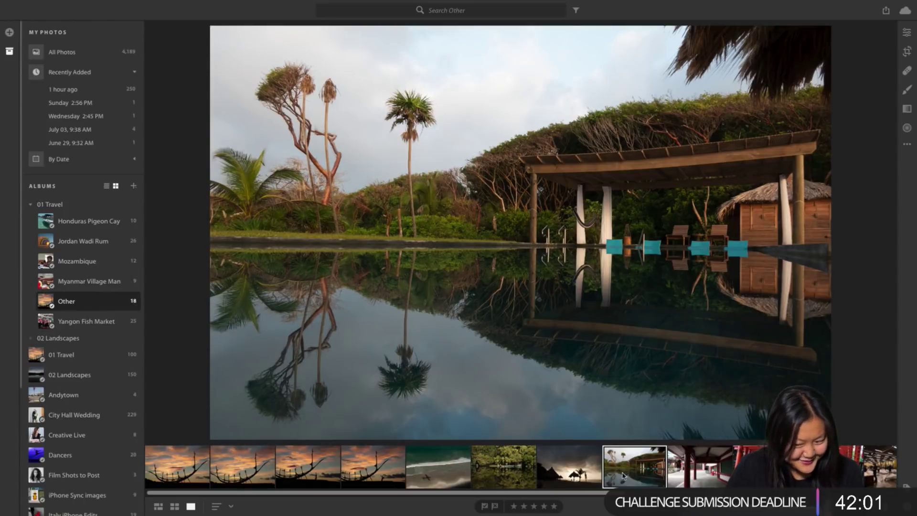
View the temple courtyard photo, then compare the two photos of stairways lined with red torii gates.
left_click(693, 472)
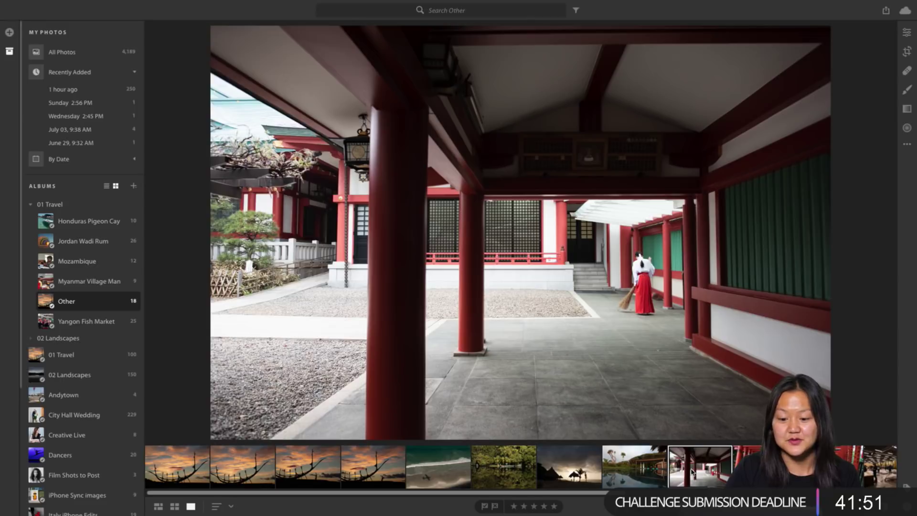
key("Right")
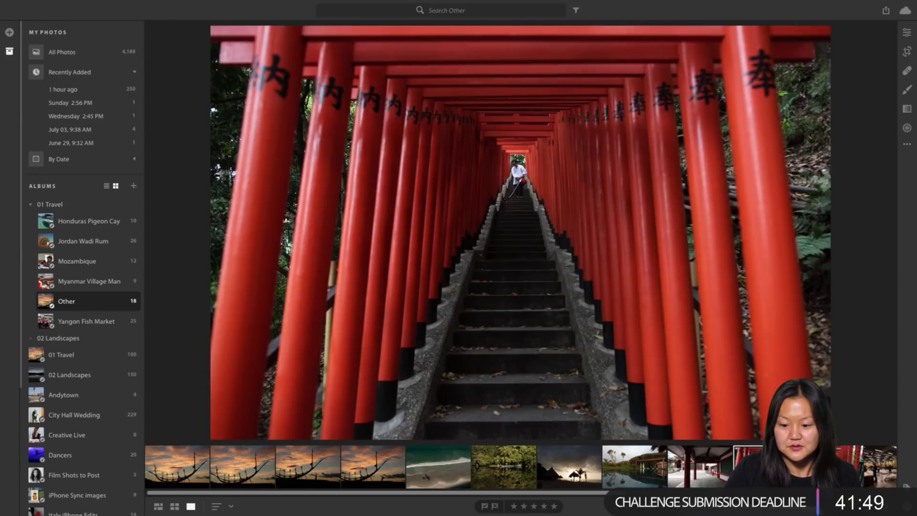
key("Right")
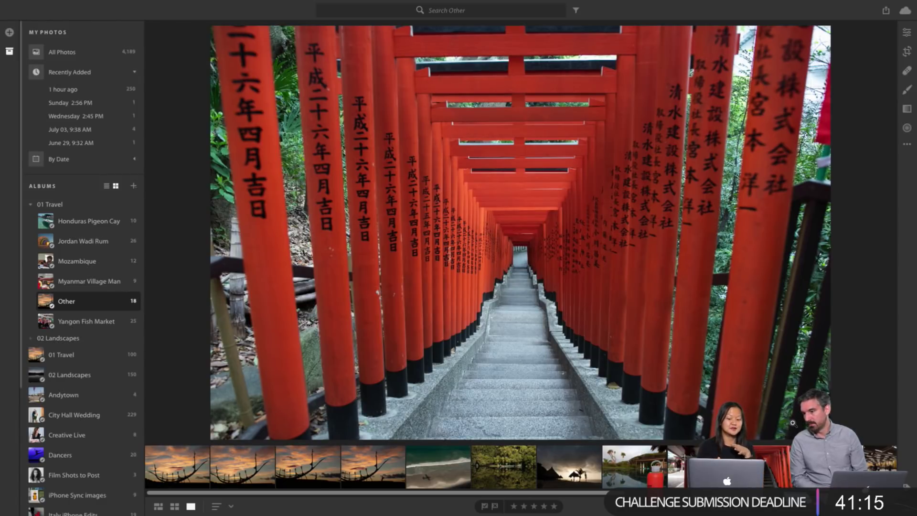
scroll(443, 473, "right", 5)
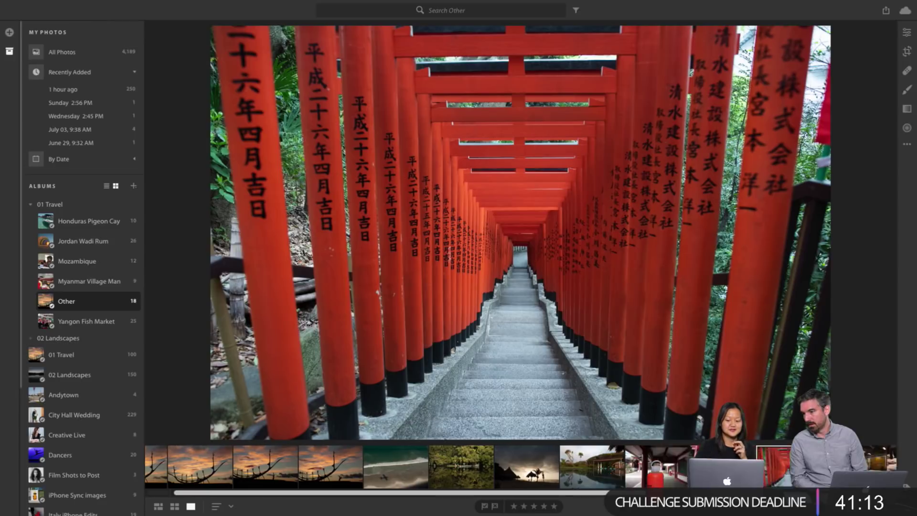
left_click(520, 474)
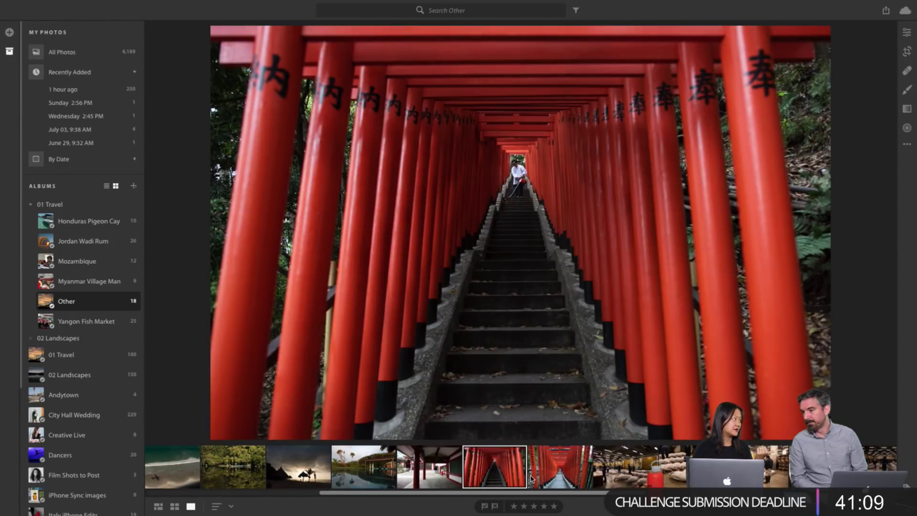
left_click(553, 474)
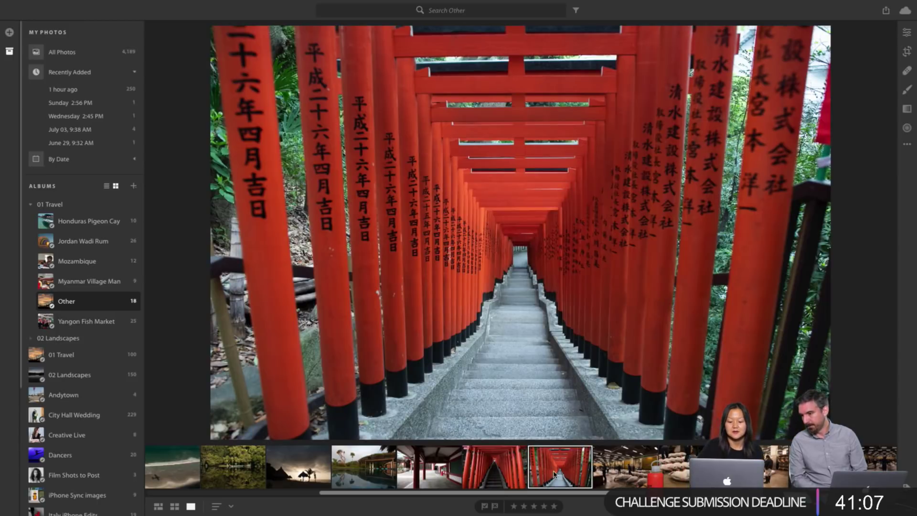
Browse the series of tuna market photos, comparing wide shots and close-ups, and return to the first wide market shot.
key("Right")
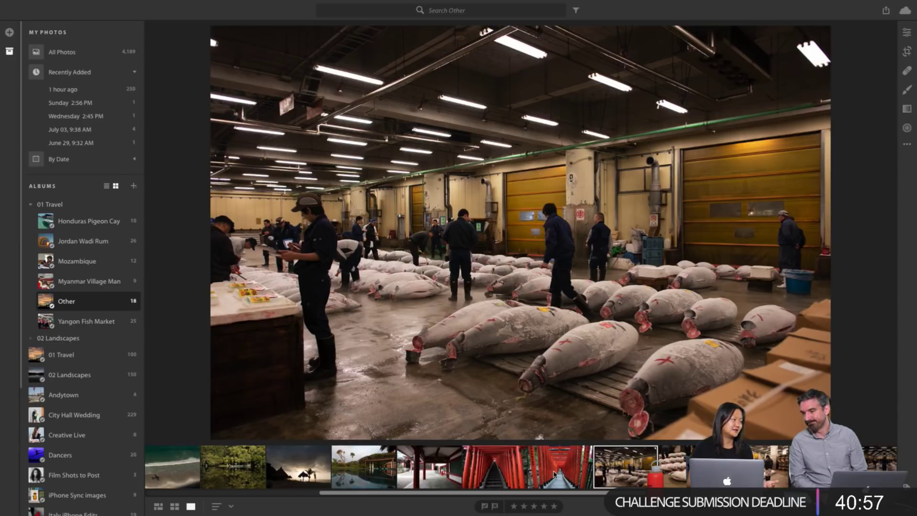
key("Right")
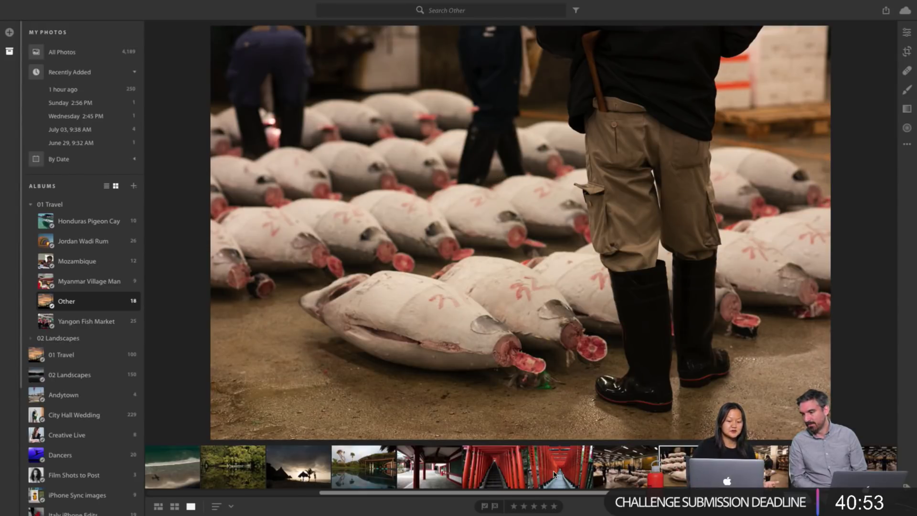
key("Right")
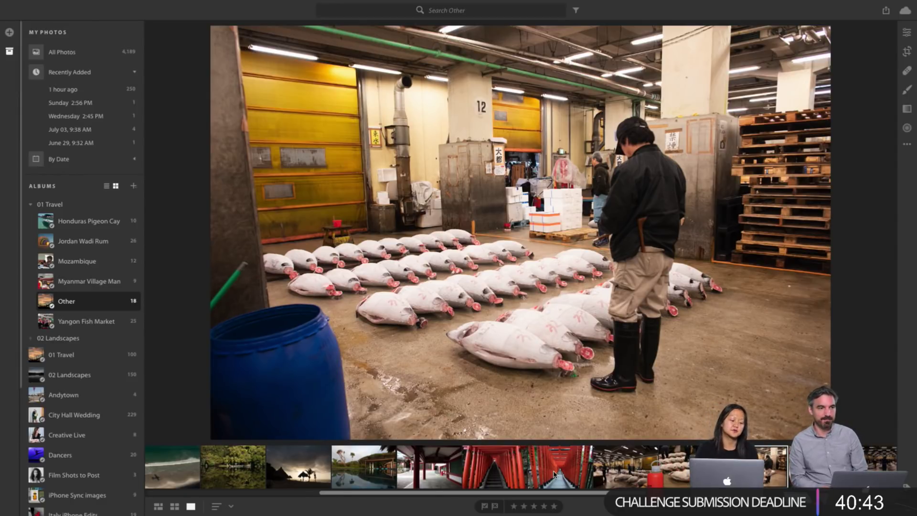
key("Right")
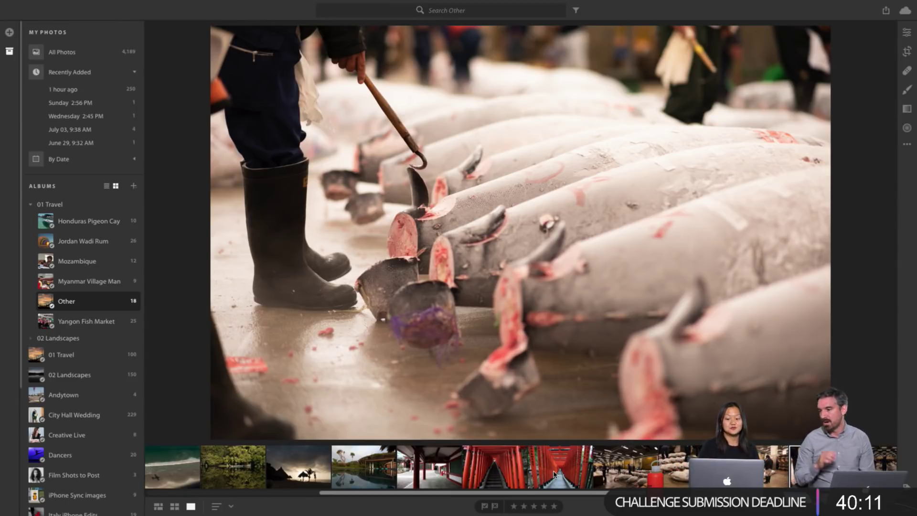
key("Right")
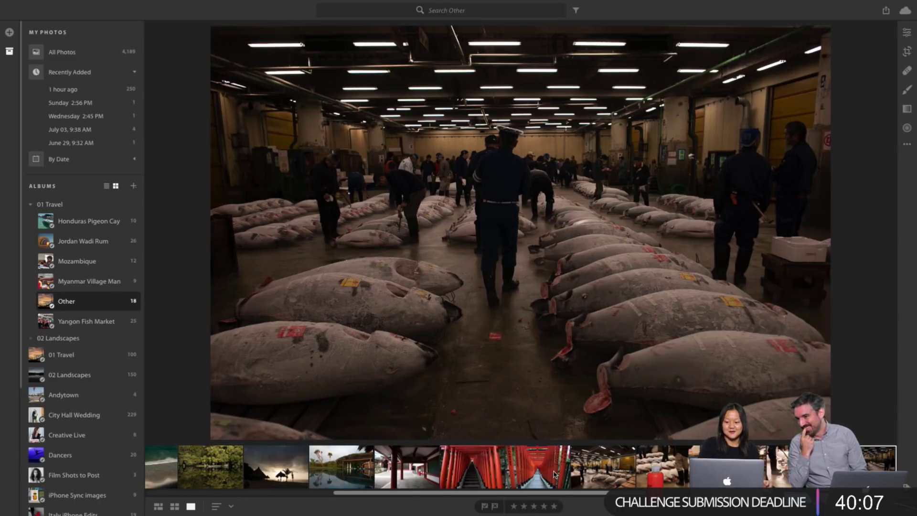
key("Right")
key("Left")
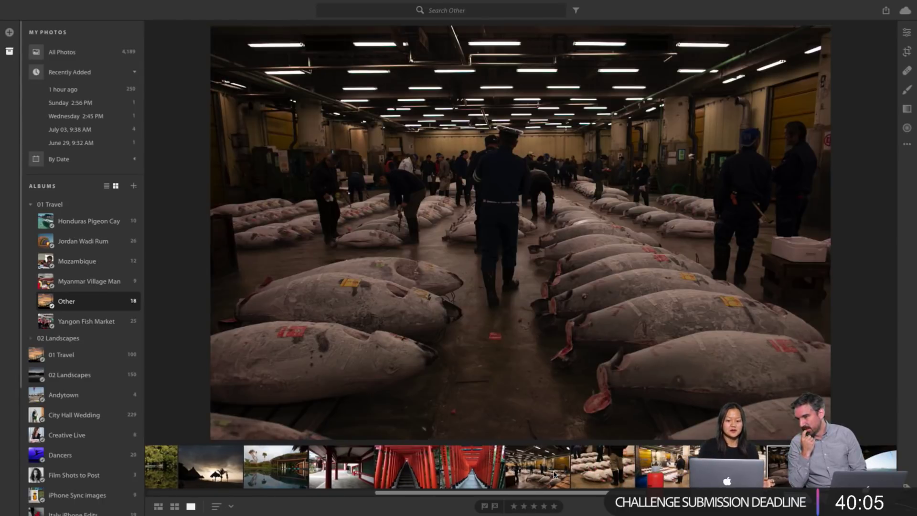
key("Right")
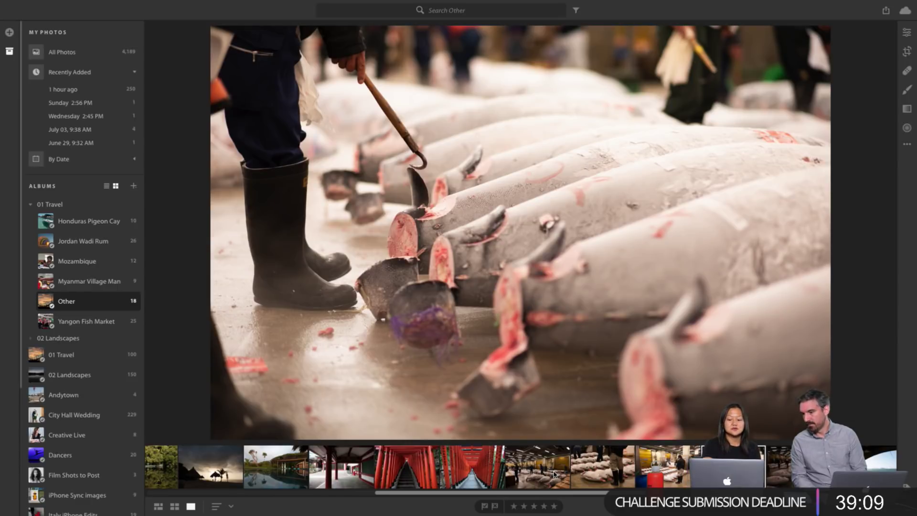
key("Left")
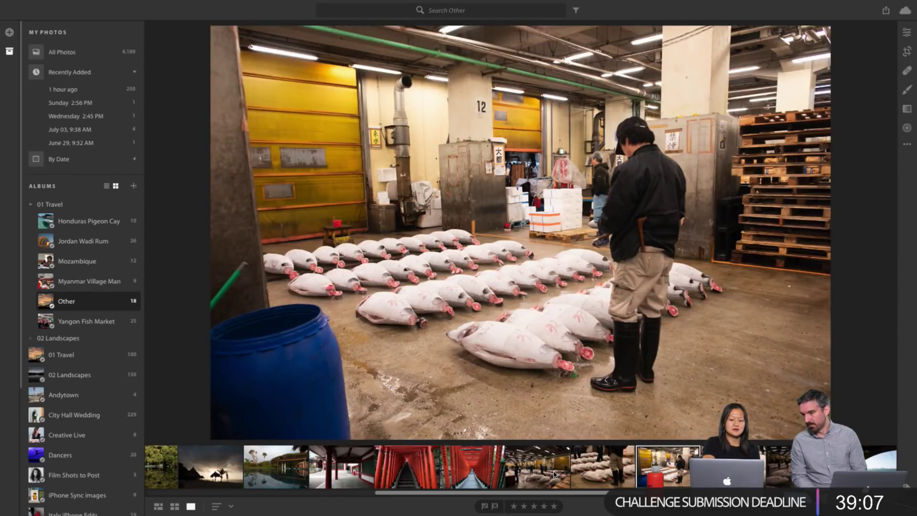
key("Left")
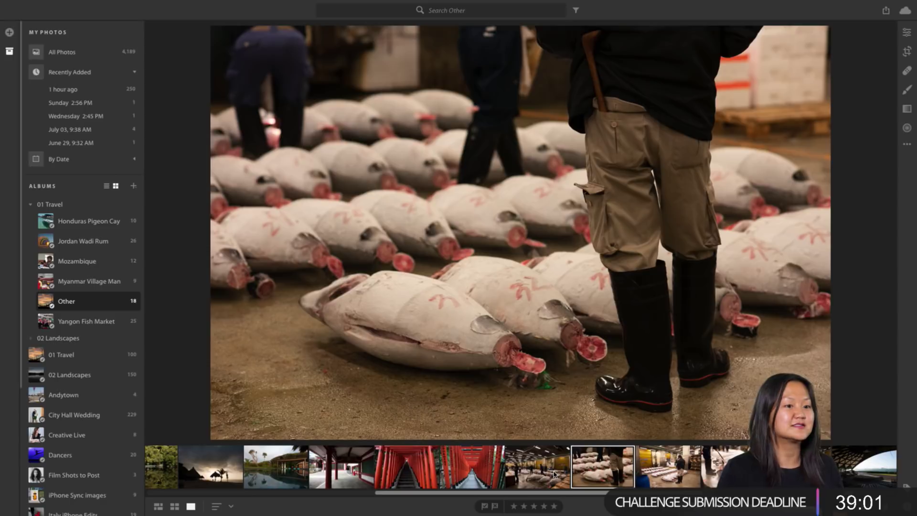
left_click(554, 474)
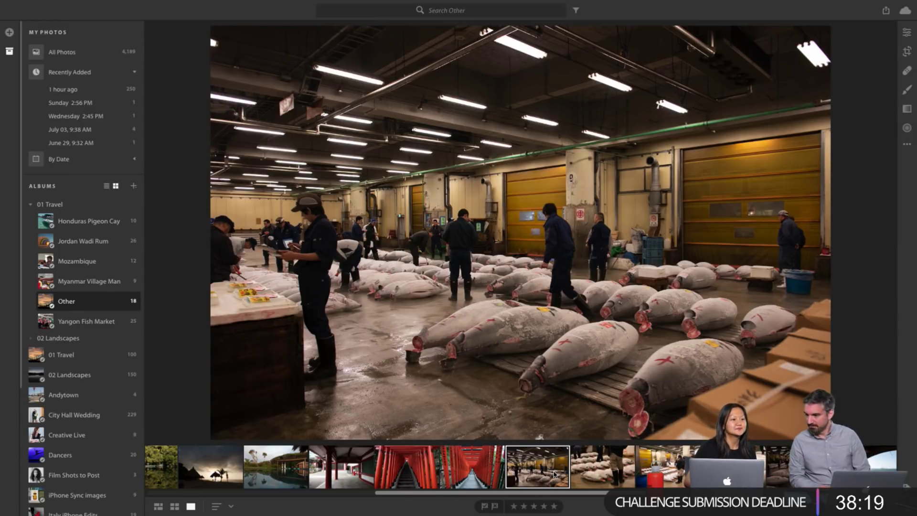
View the remaining tuna market photos, then the seaside amphitheater photo and the black-and-white architectural lattice photo.
key("Right")
key("Right")
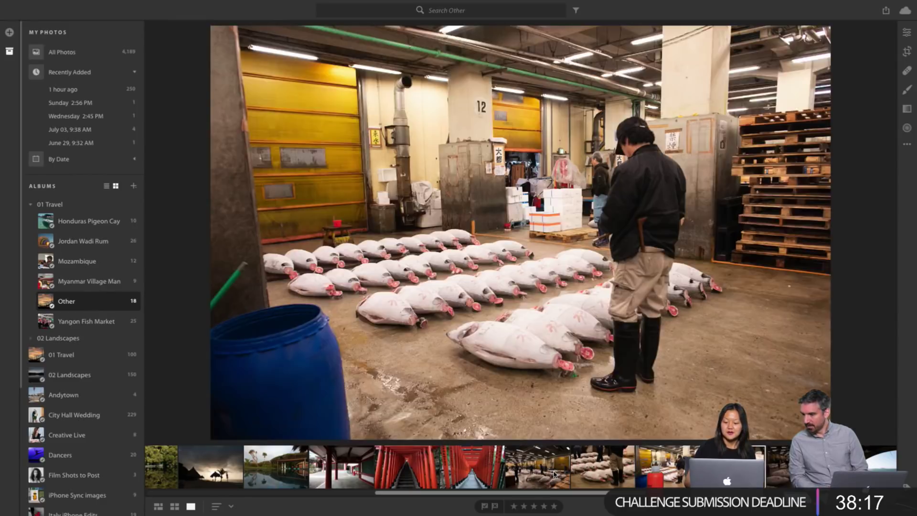
key("Right")
key("Right")
key("Right")
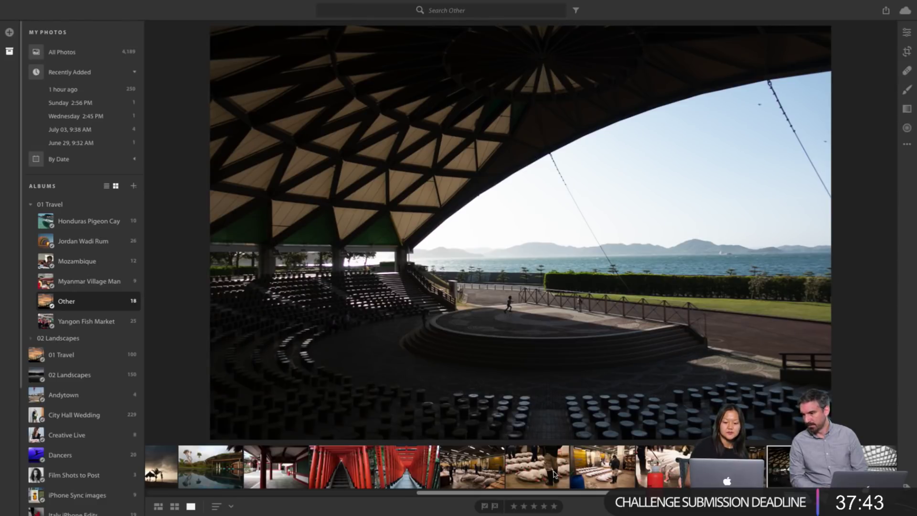
key("Right")
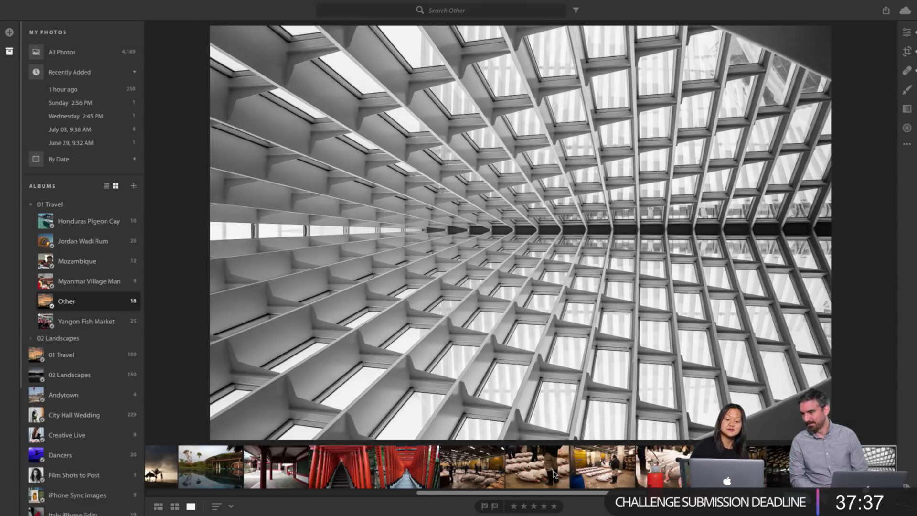
scroll(451, 459, "left", 4)
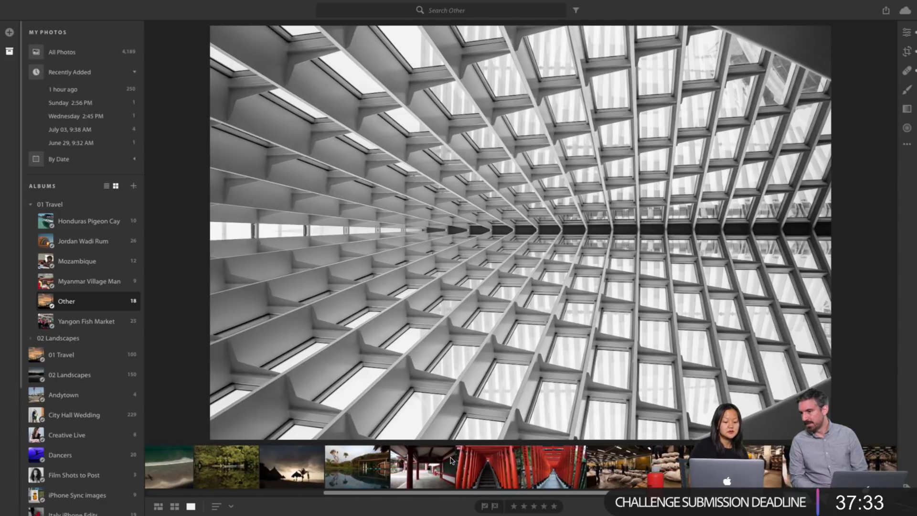
scroll(450, 460, "right", 4)
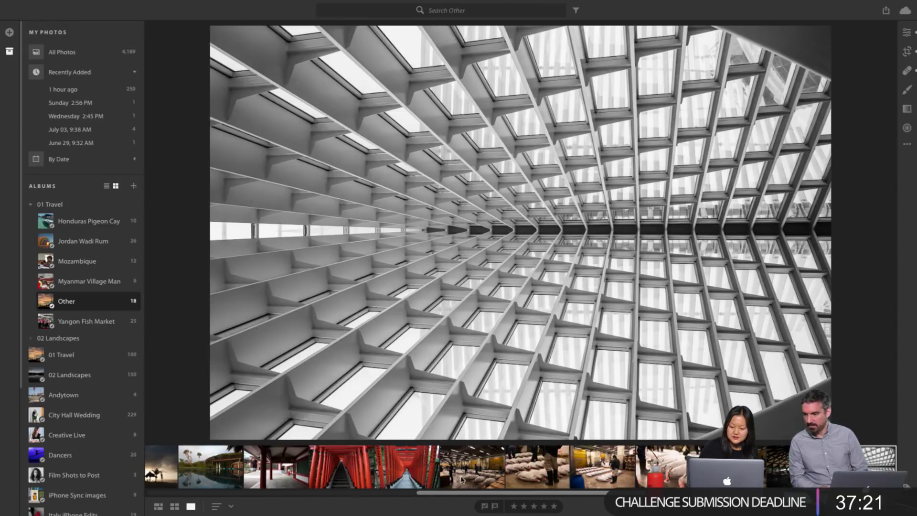
Return to the poolside reflection photo, then show the whole album as a grid with larger thumbnails.
left_click(220, 472)
scroll(164, 475, "left", 3)
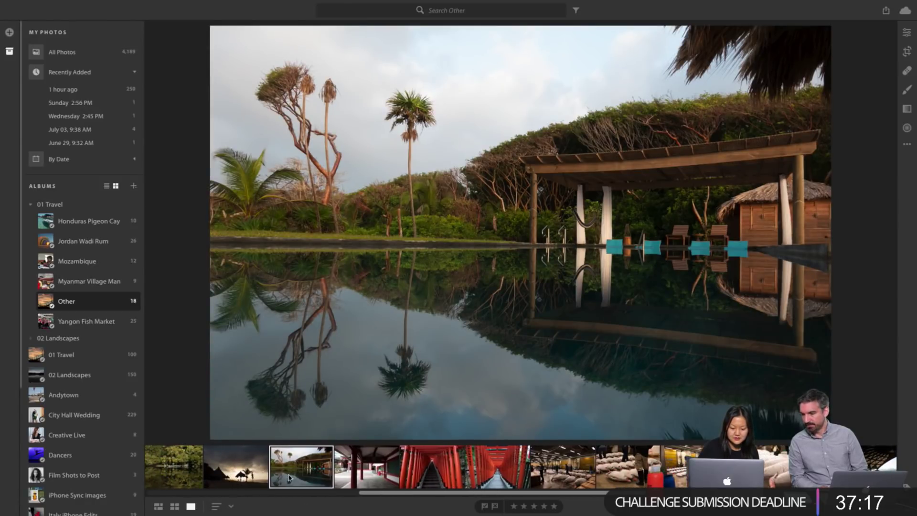
scroll(302, 479, "left", 2)
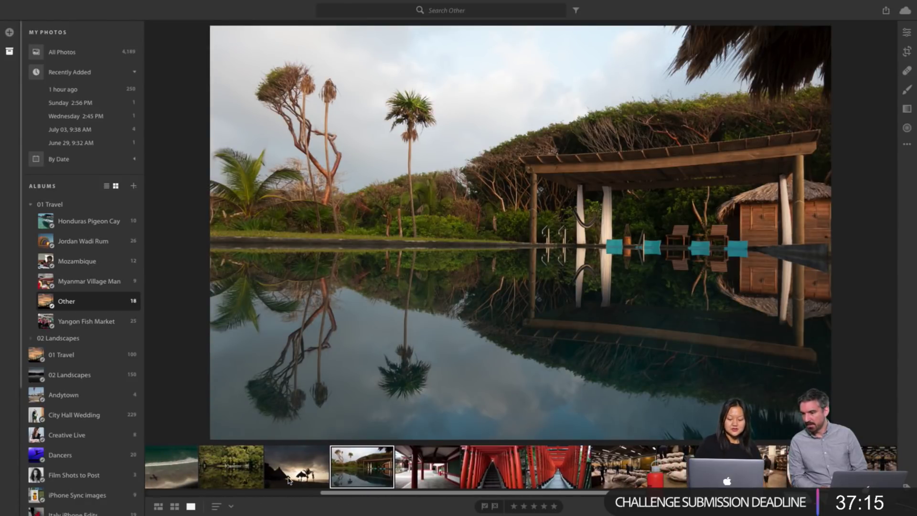
key("g")
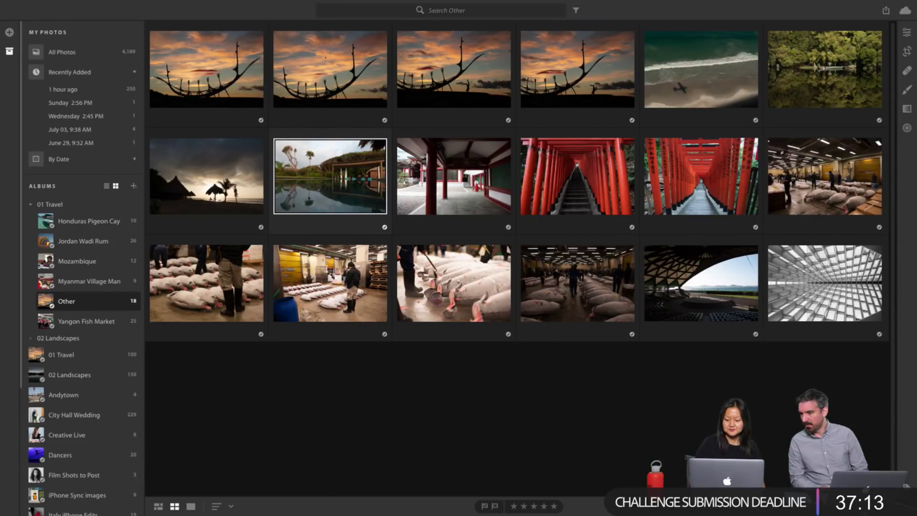
key("equal")
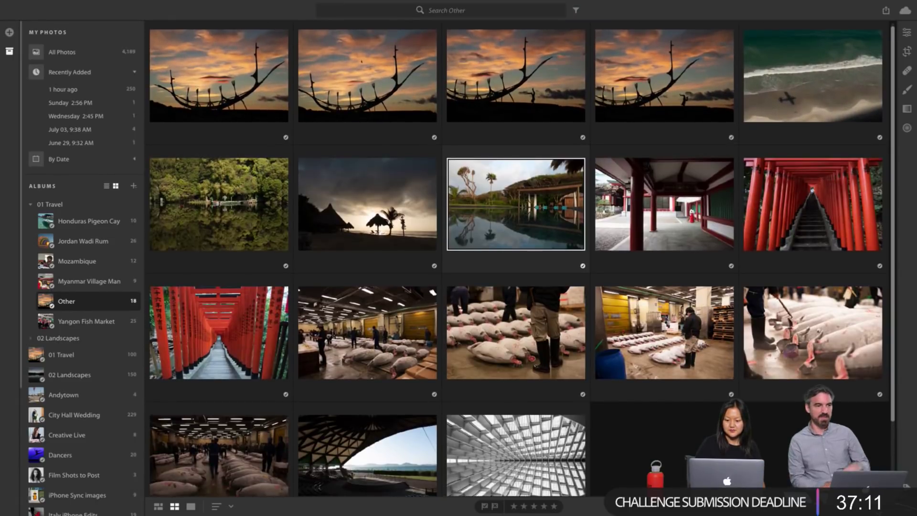